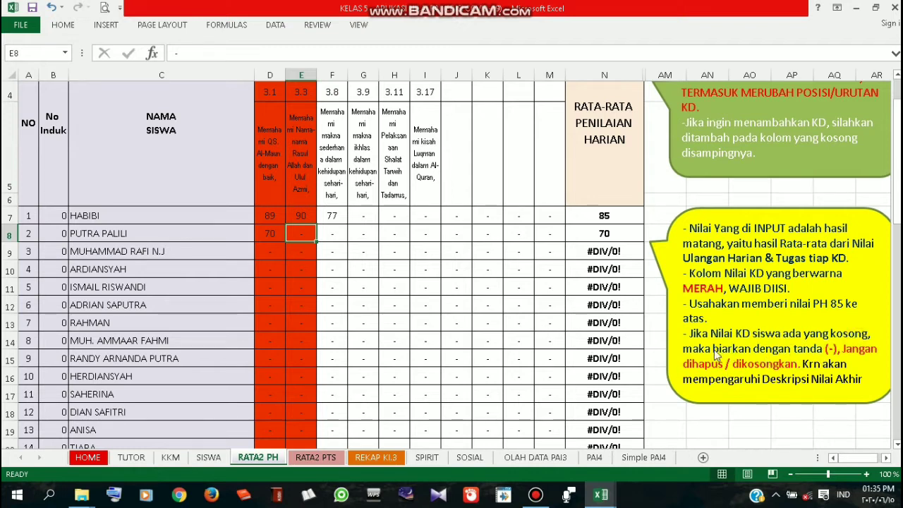
Review the first and second students' KD 3.1, 3.3, 3.8 and 3.9 scores
click(372, 237)
click(389, 239)
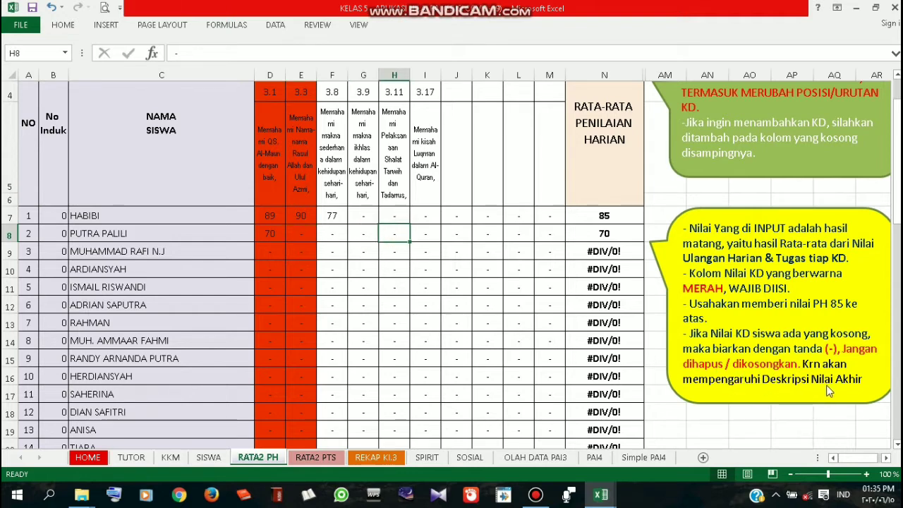
click(361, 233)
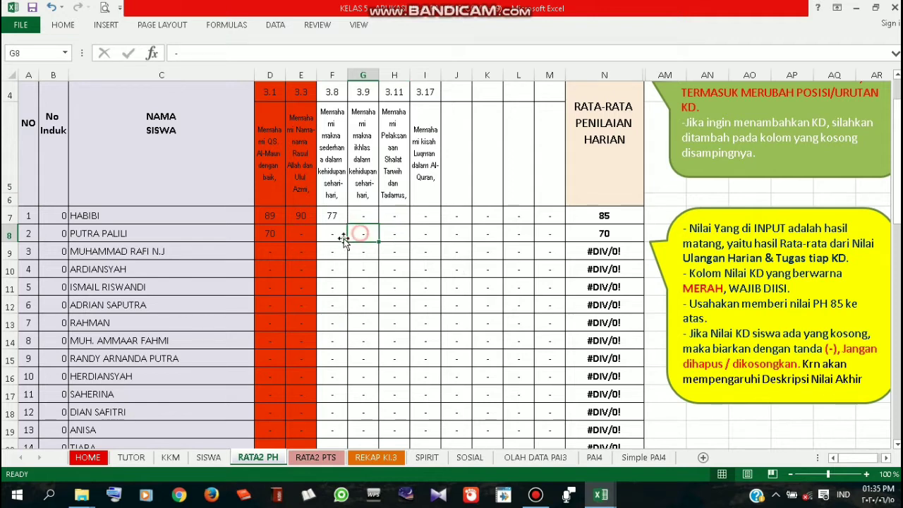
click(302, 235)
click(303, 252)
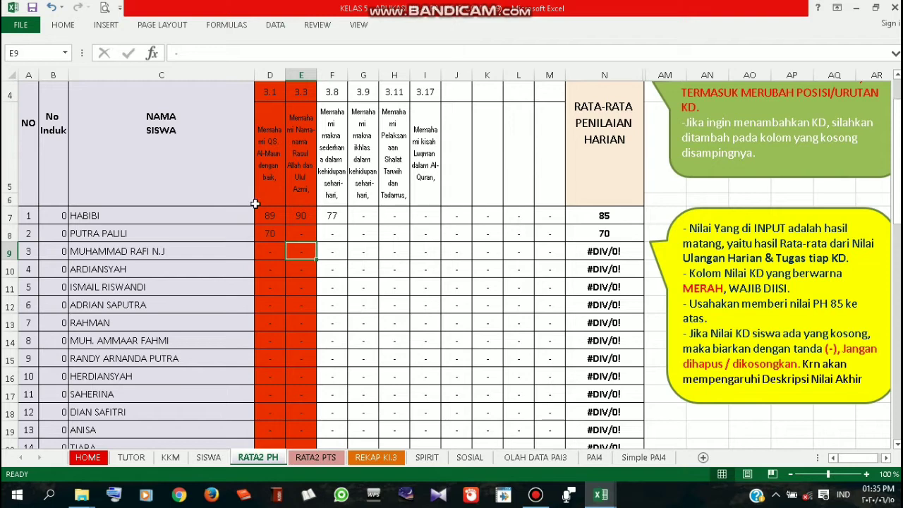
scroll(254, 204, up, 1)
click(218, 301)
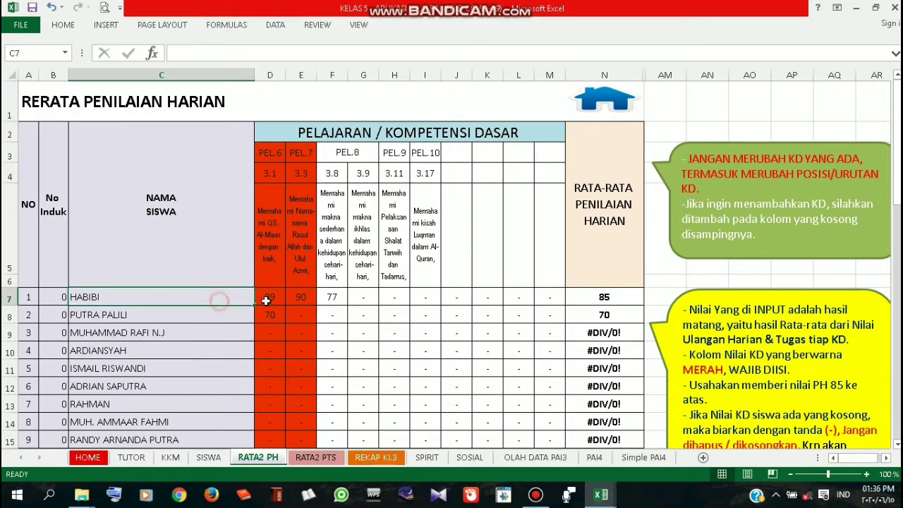
click(266, 299)
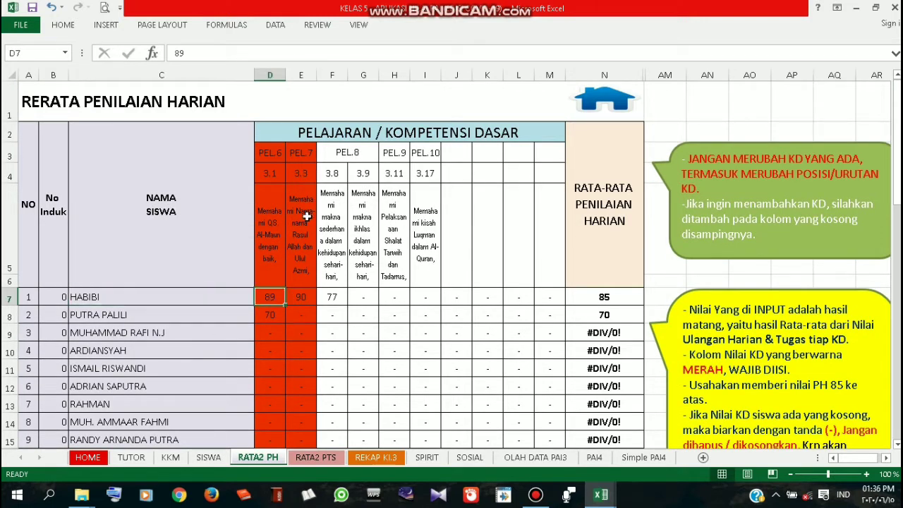
click(310, 301)
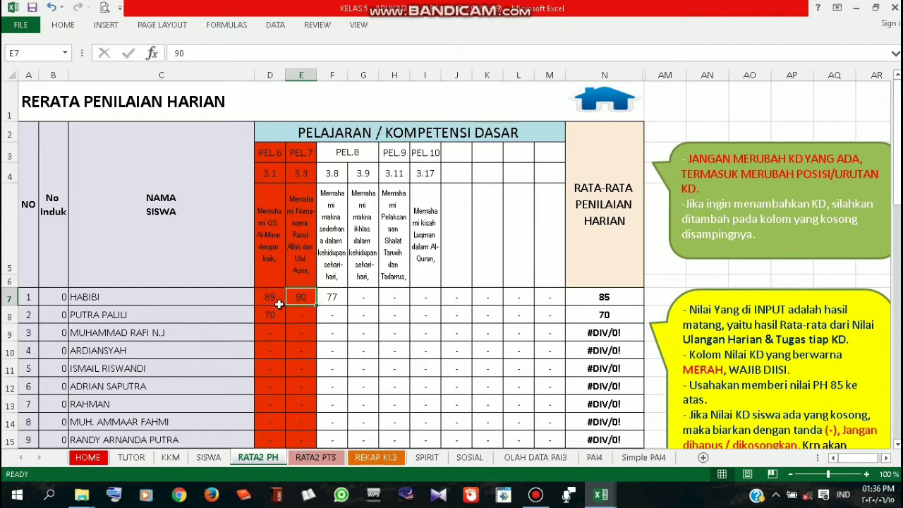
click(333, 299)
Enter 90 as the third student's KD 3.1 score, then check the PEL.10 and KD 3.17 headings
click(265, 337)
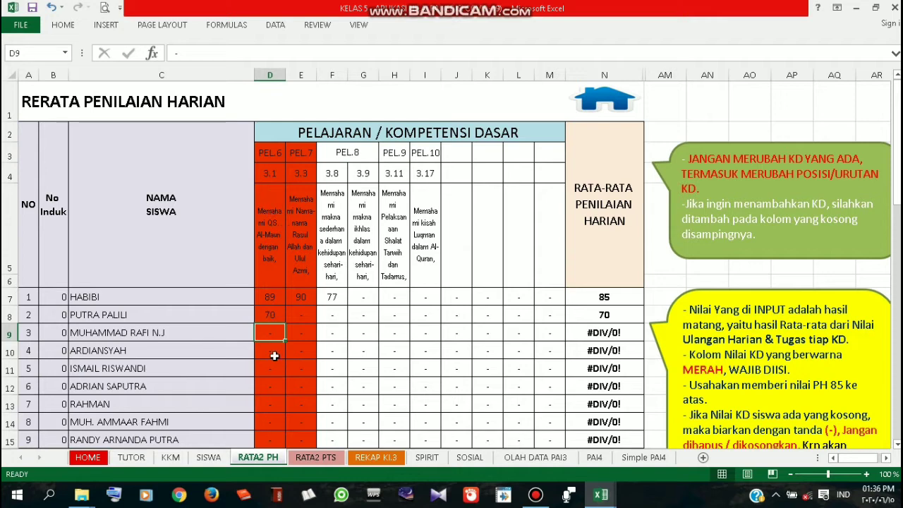
text(90)
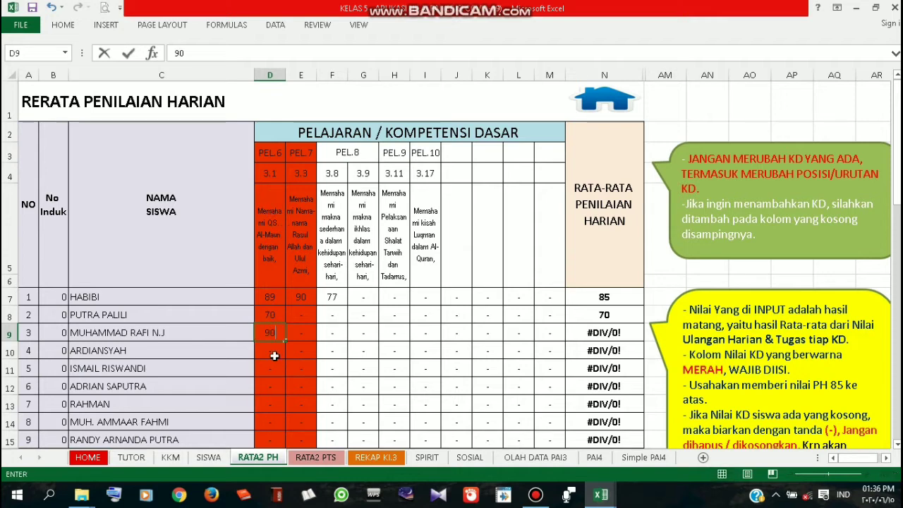
key(Tab)
key(Tab)
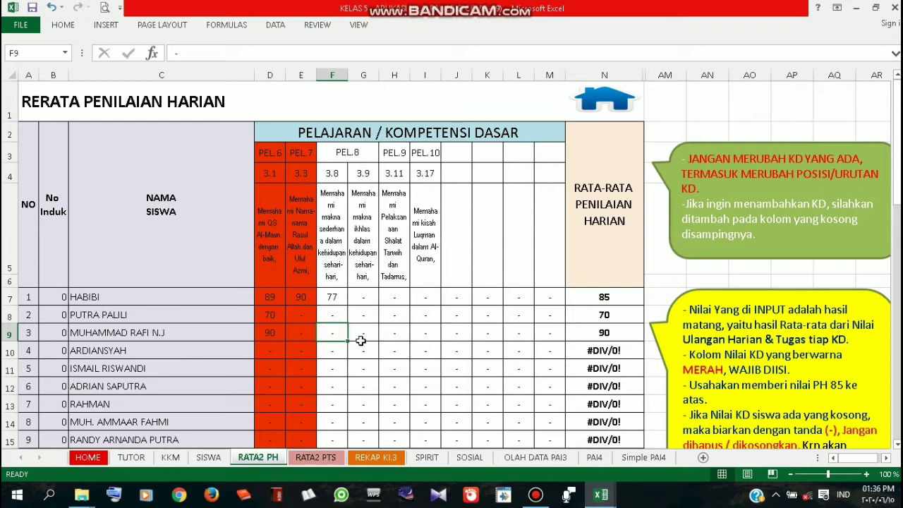
click(361, 301)
click(393, 329)
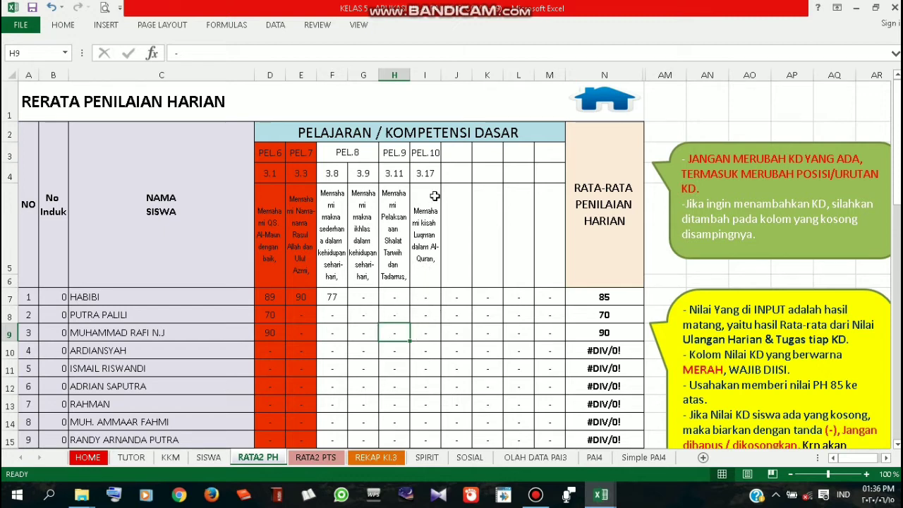
click(431, 153)
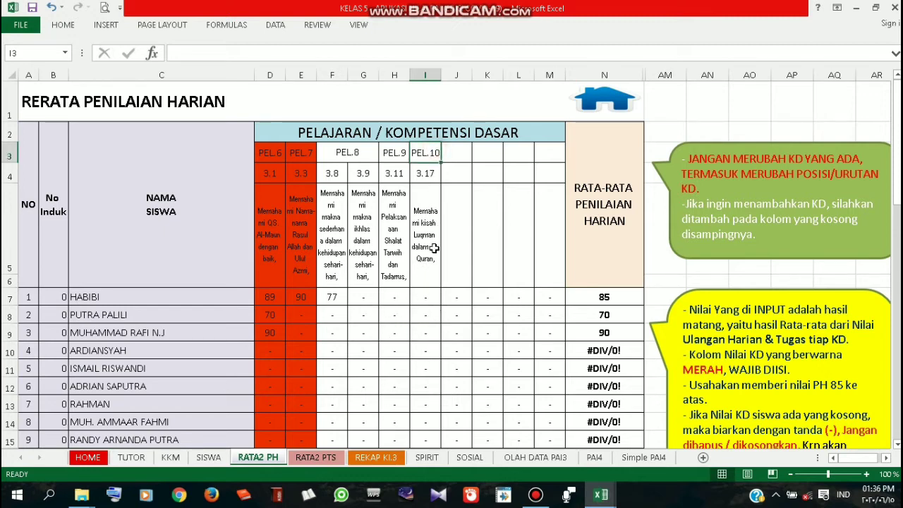
click(433, 247)
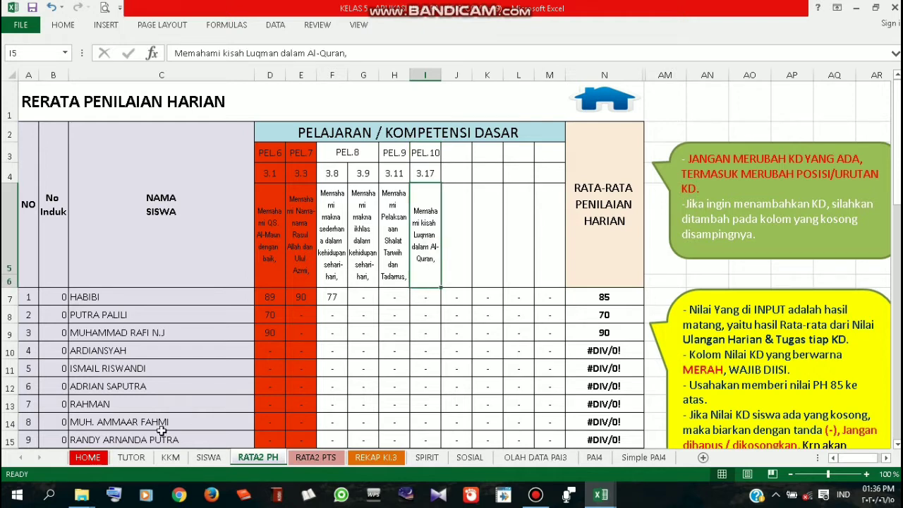
Visit the HOME dashboard and PENILAIAN HARIAN sheet, then bring up the File Explorer window
click(98, 461)
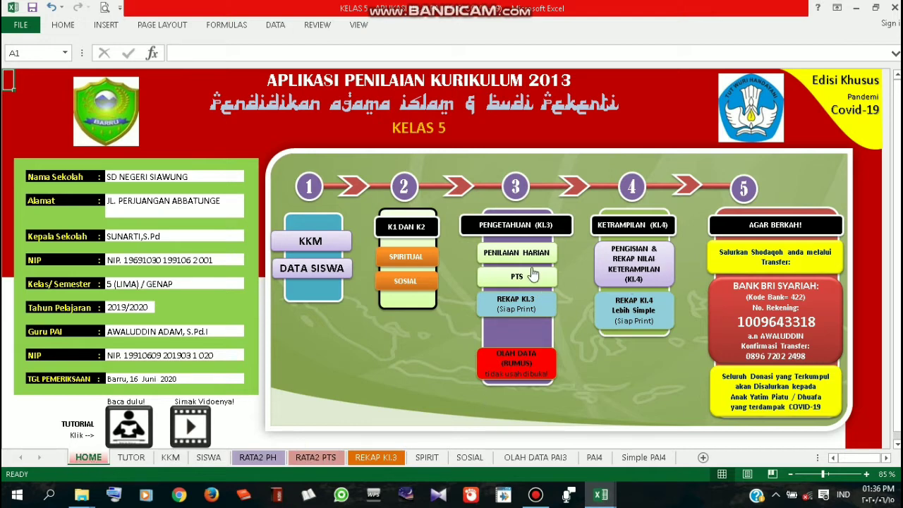
click(529, 254)
mouse_move(91, 497)
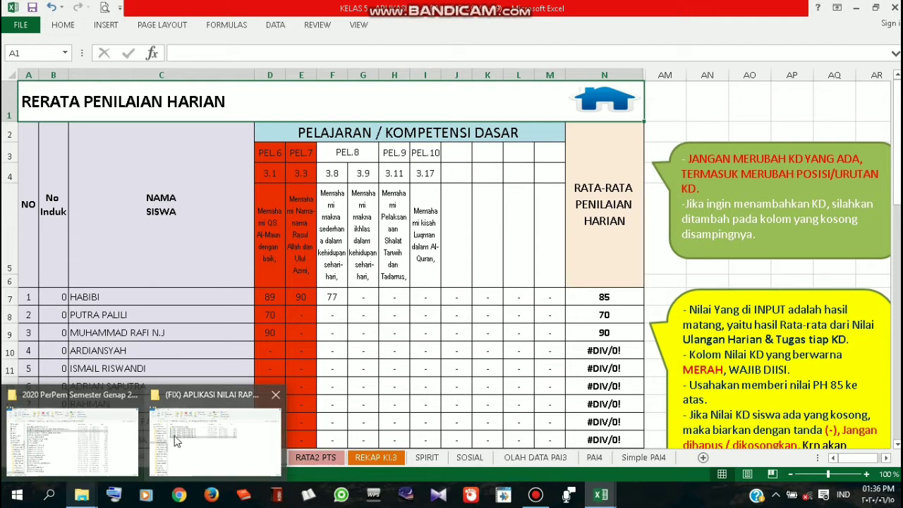
click(117, 441)
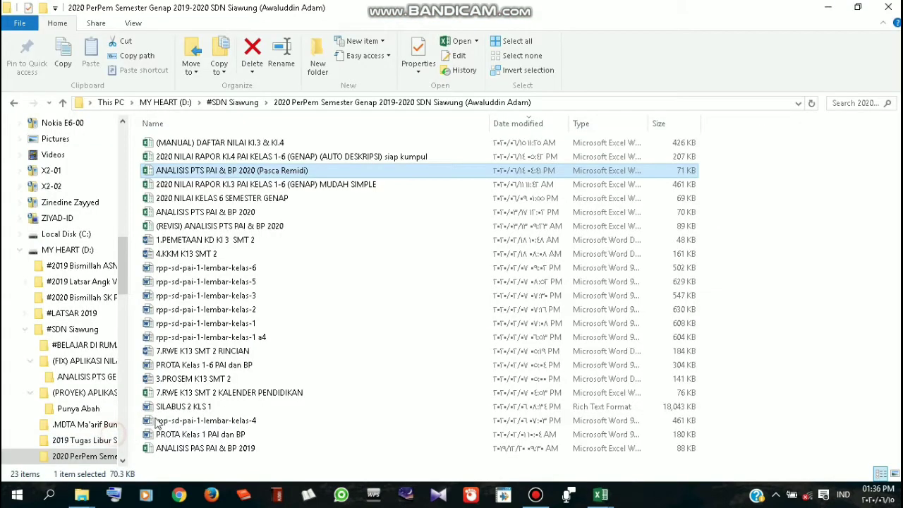
Open the LAPORAN KEGIATAN BELAJAR DI RUMAH (KELAS 5) workbook from #SDN Siawung > #BELAJAR DI RUMAH
click(324, 315)
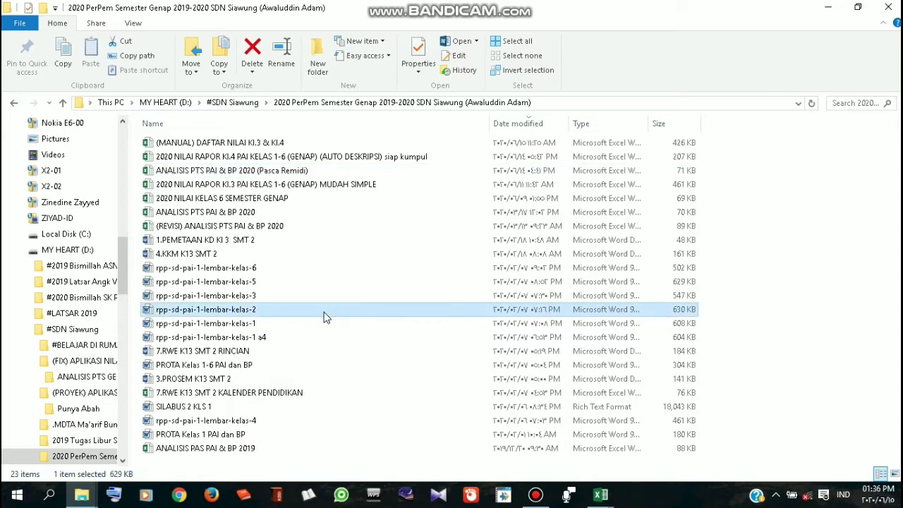
click(233, 103)
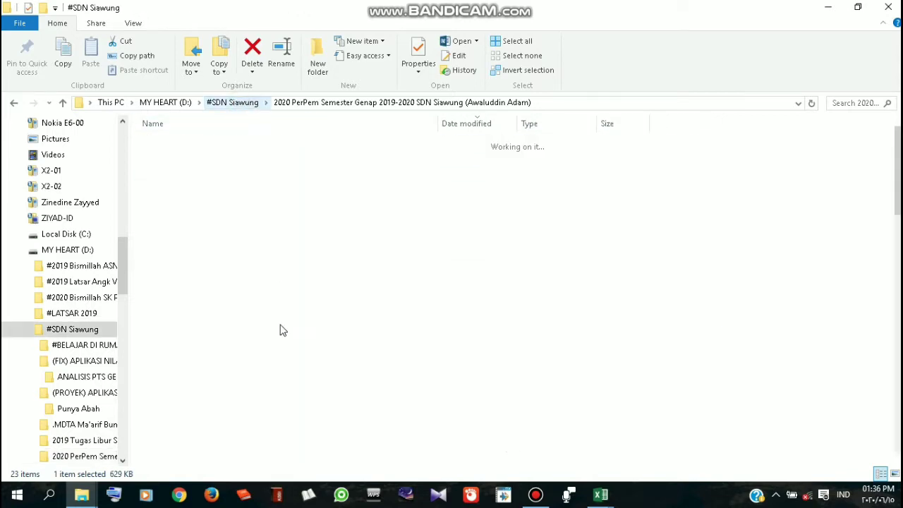
scroll(272, 366, down, 1)
scroll(273, 436, down, 1)
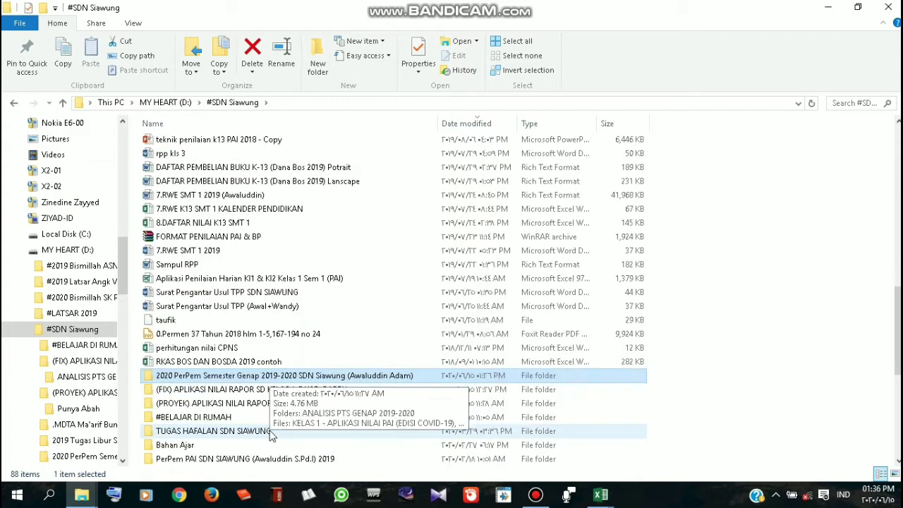
click(248, 419)
double_click(248, 419)
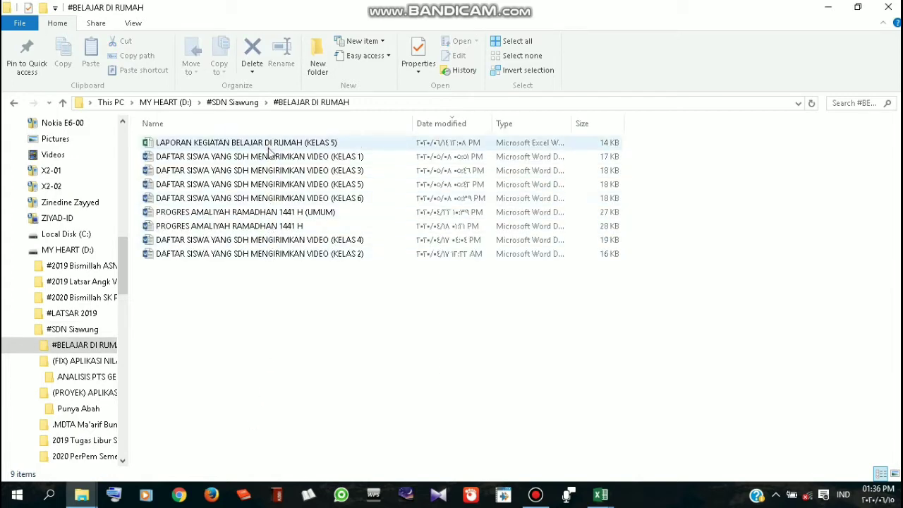
double_click(269, 143)
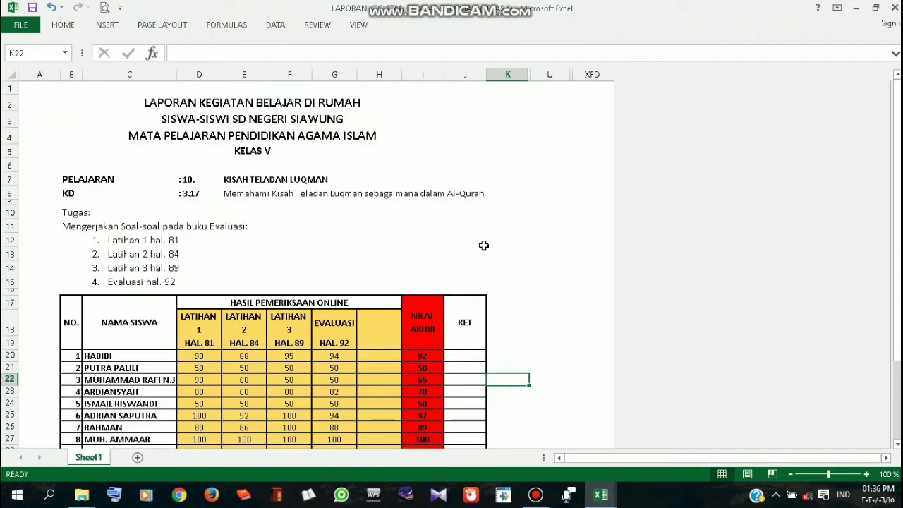
scroll(541, 268, down, 2)
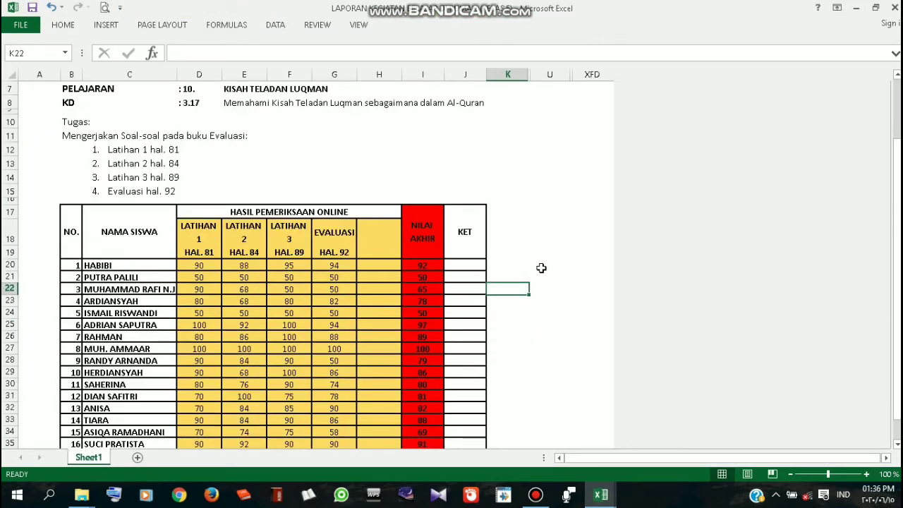
scroll(541, 268, down, 2)
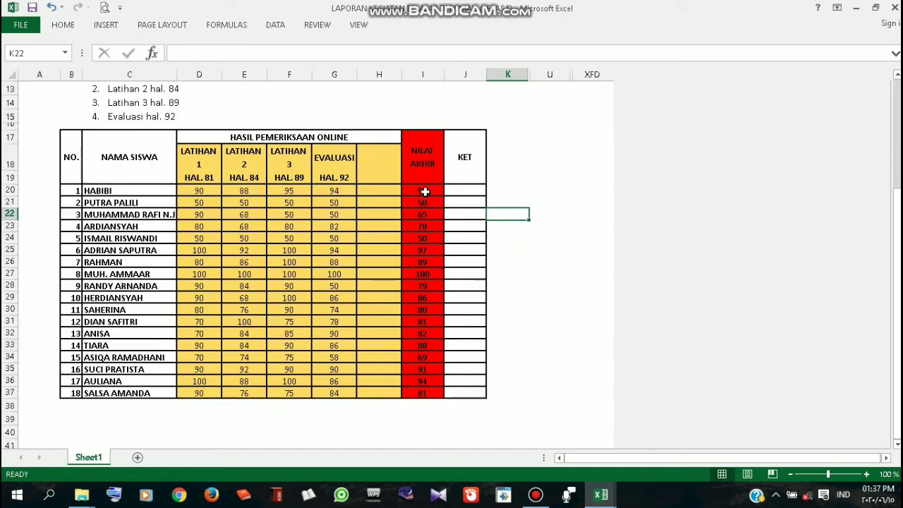
scroll(458, 208, up, 2)
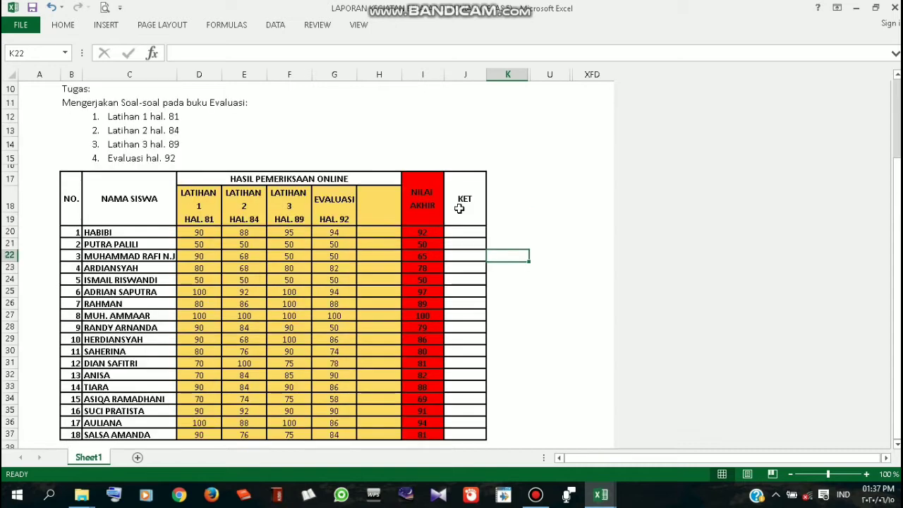
scroll(456, 199, up, 1)
click(191, 132)
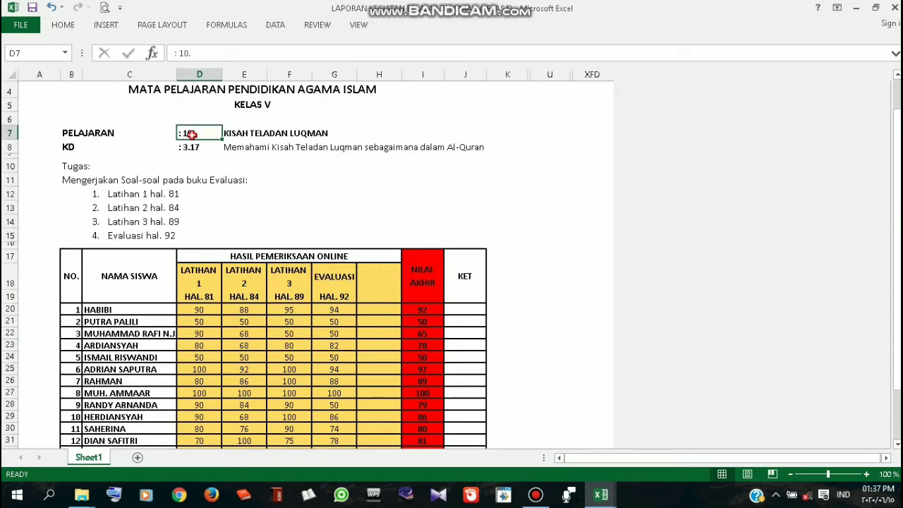
click(272, 134)
click(287, 148)
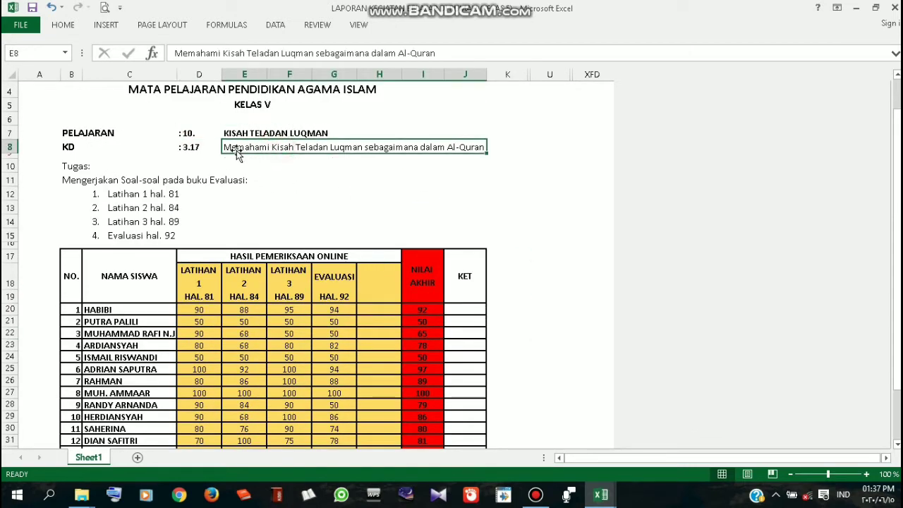
click(200, 149)
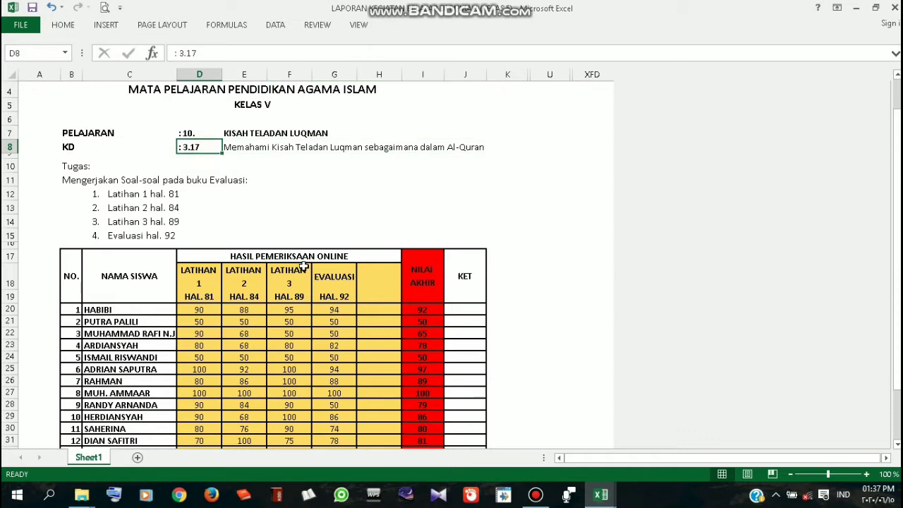
scroll(304, 266, down, 1)
scroll(303, 266, down, 1)
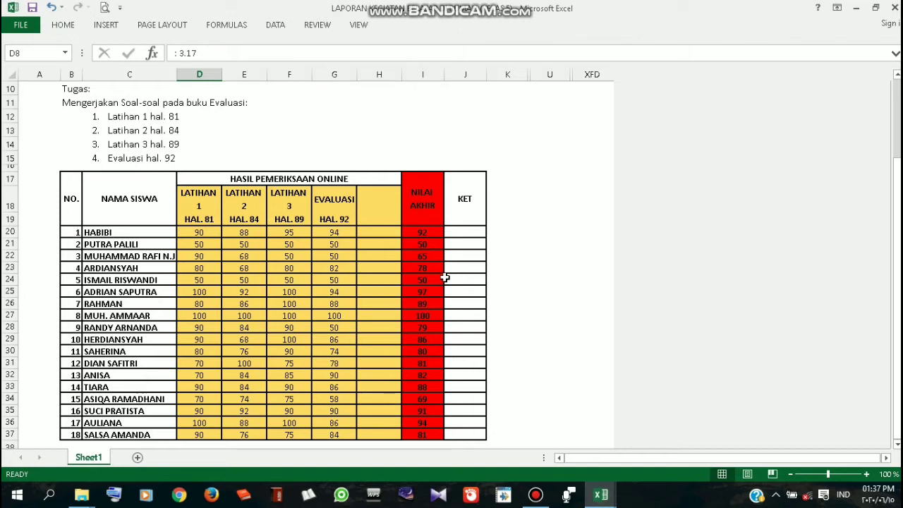
Select the NILAI AKHIR scores in I20:I37 and copy them
drag(428, 232, 426, 433)
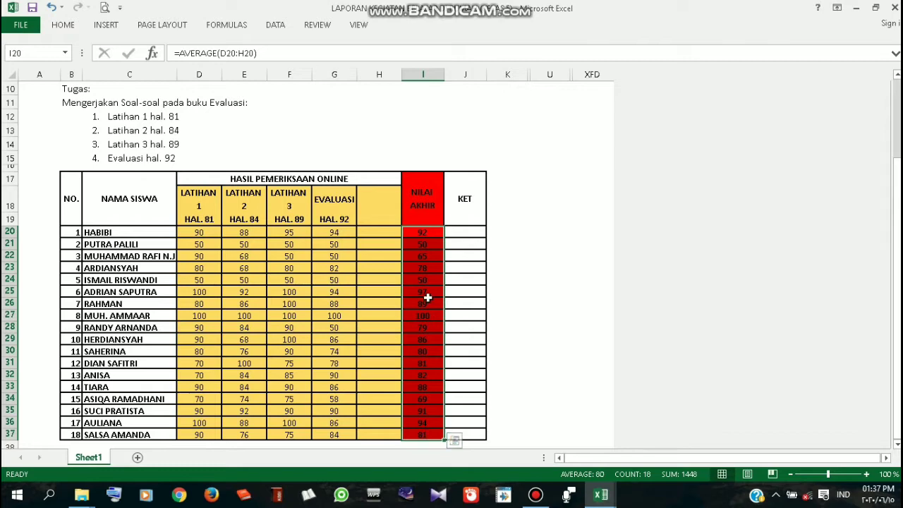
scroll(206, 157, up, 2)
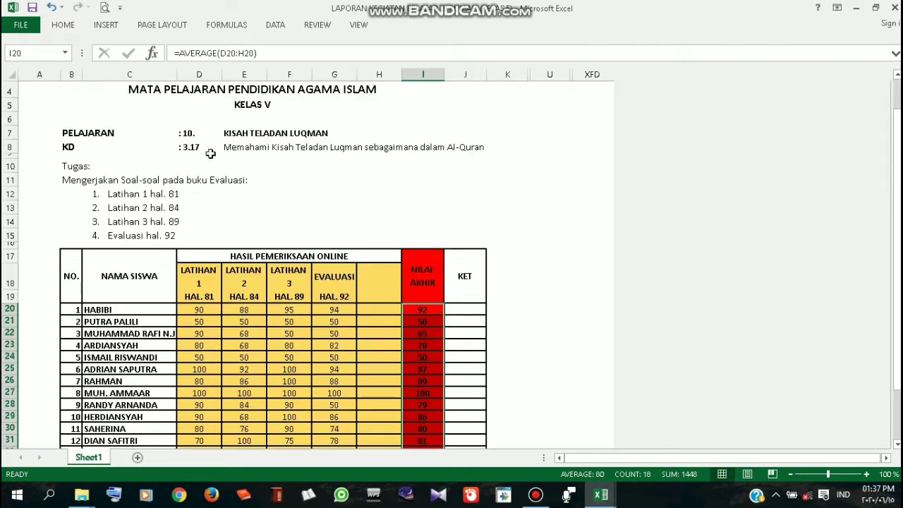
scroll(203, 156, down, 2)
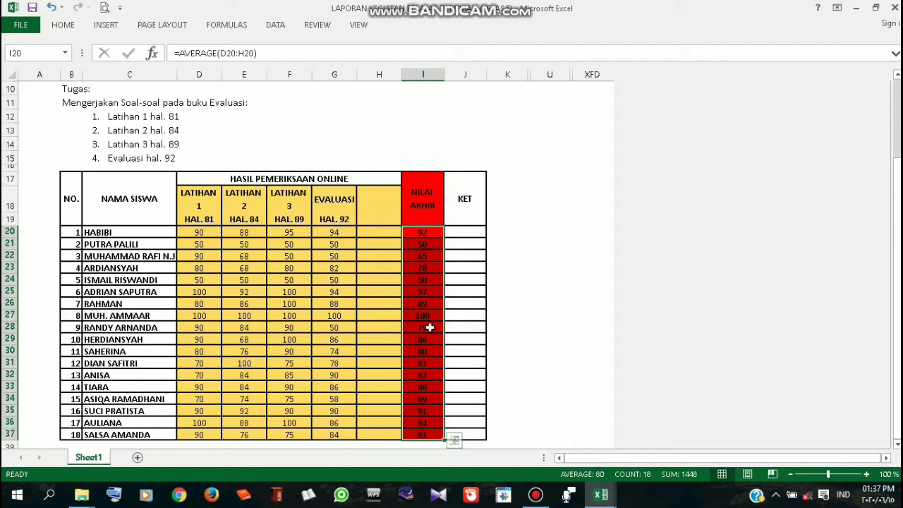
click(453, 440)
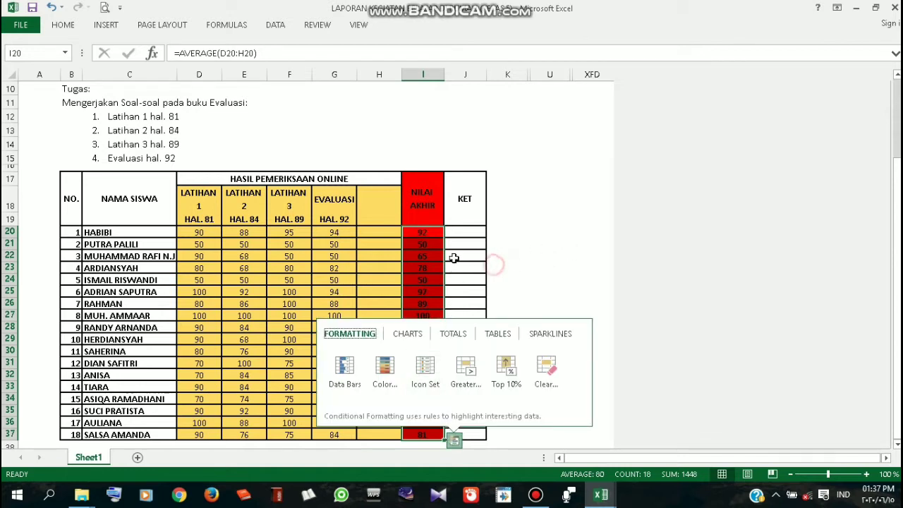
click(499, 263)
drag(423, 232, 431, 436)
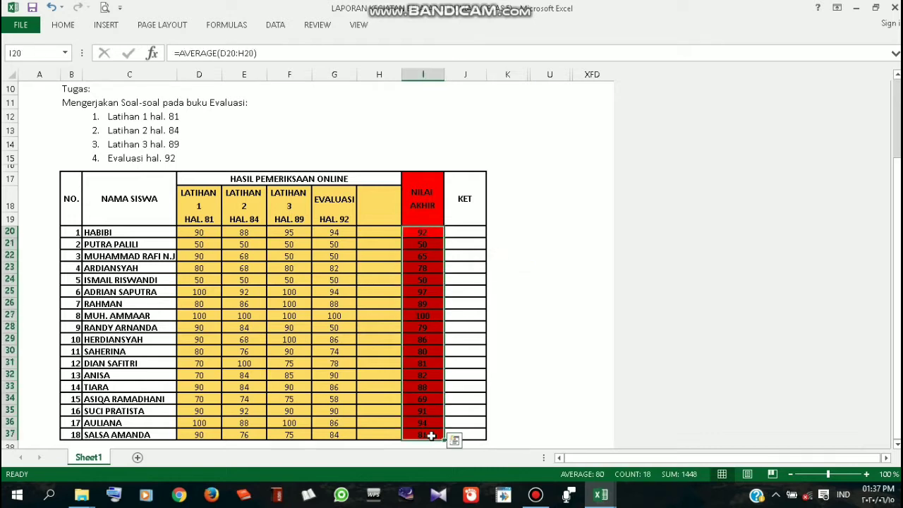
key(ctrl+c)
click(608, 502)
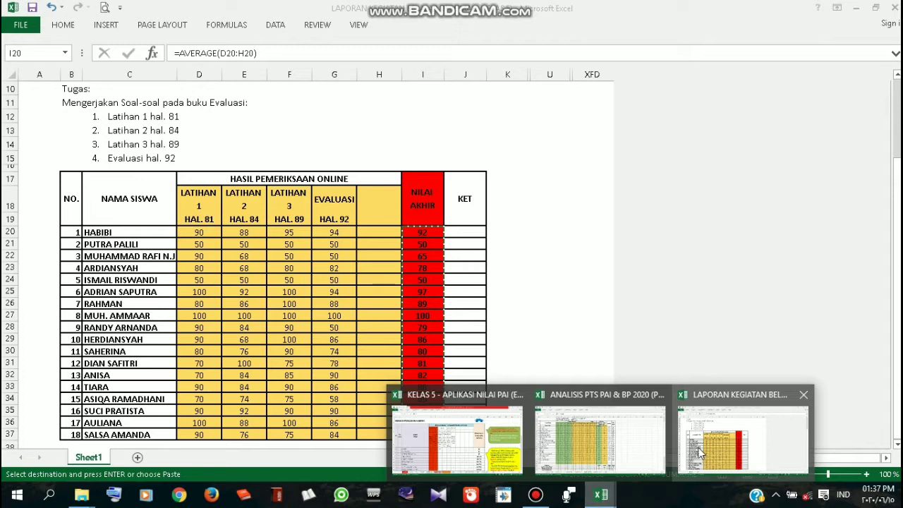
Paste the copied final scores as values starting at cell I7 under KD 3.17 on RATA2 PH
click(491, 442)
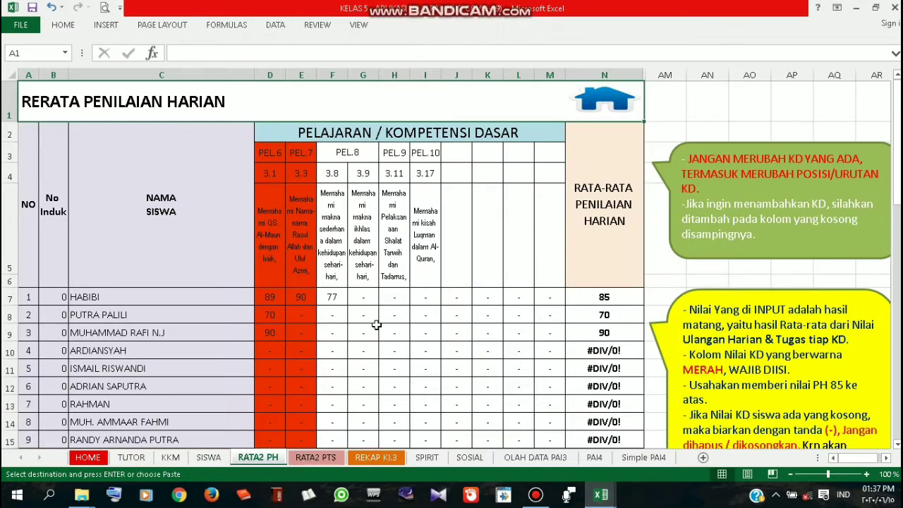
click(430, 204)
scroll(429, 313, down, 1)
scroll(429, 311, up, 1)
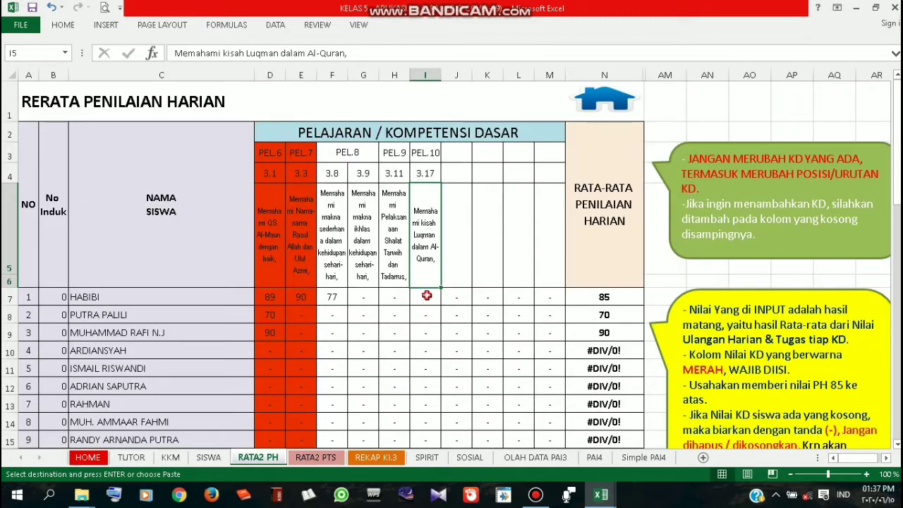
click(426, 297)
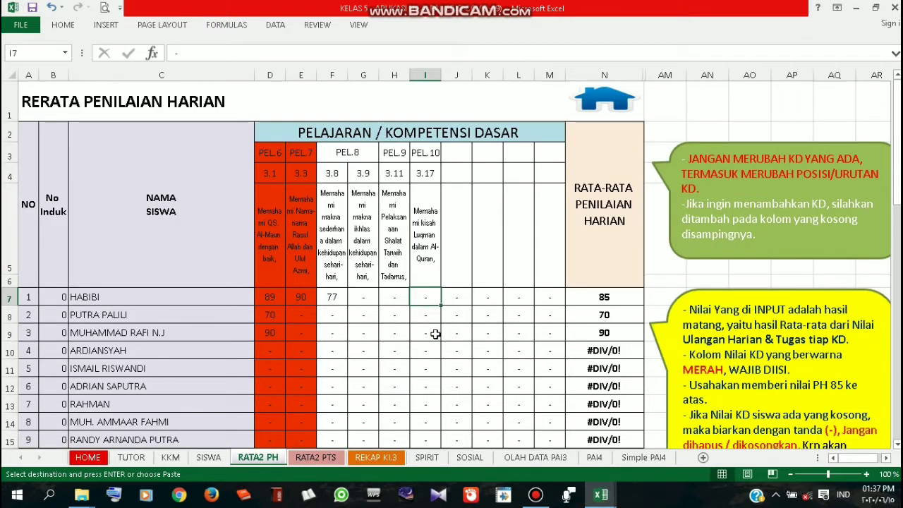
right_click(426, 297)
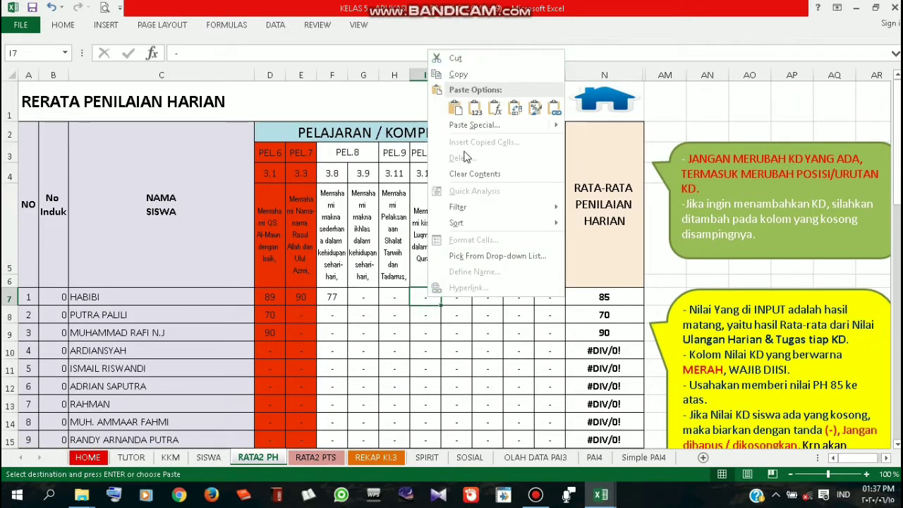
click(475, 110)
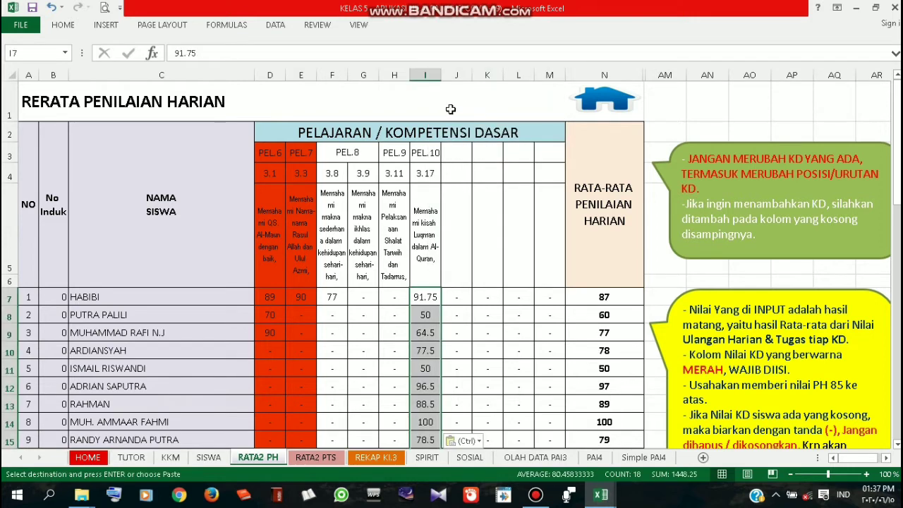
click(65, 27)
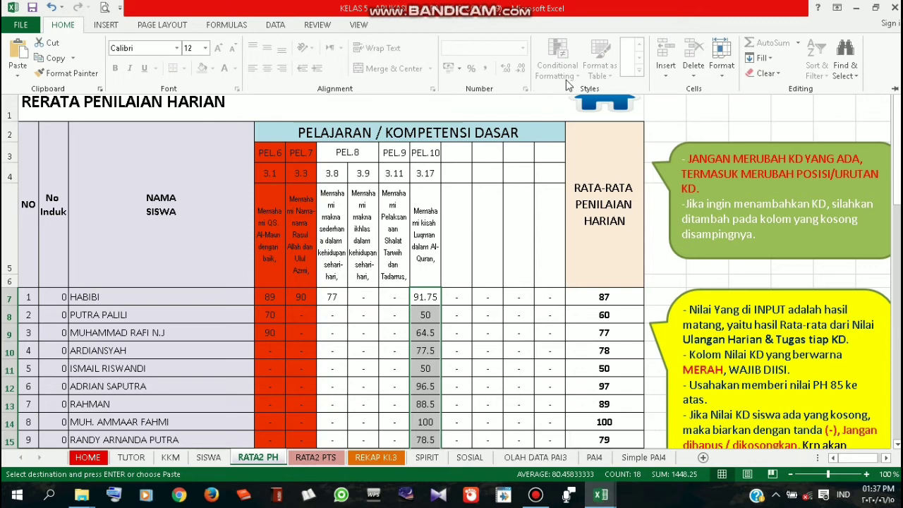
click(429, 351)
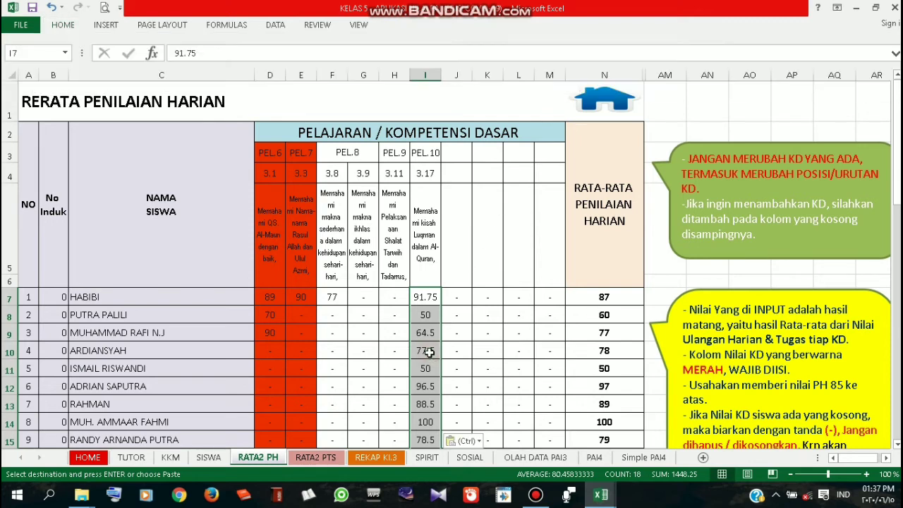
scroll(432, 311, down, 1)
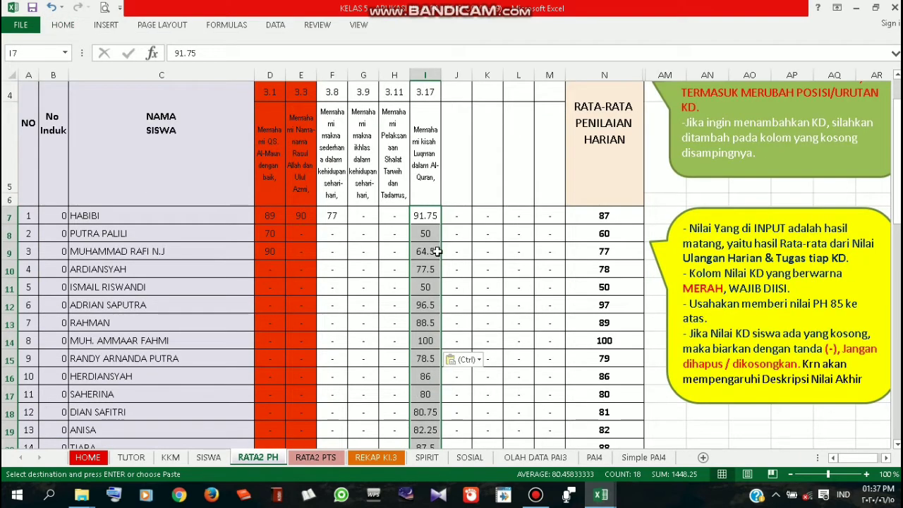
Unprotect the RATA2 PH sheet by entering its sheet password
right_click(269, 459)
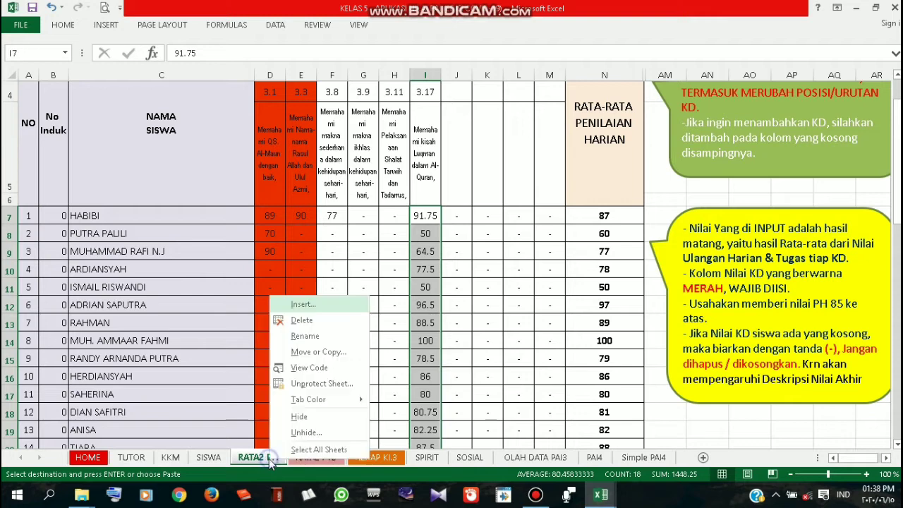
click(321, 384)
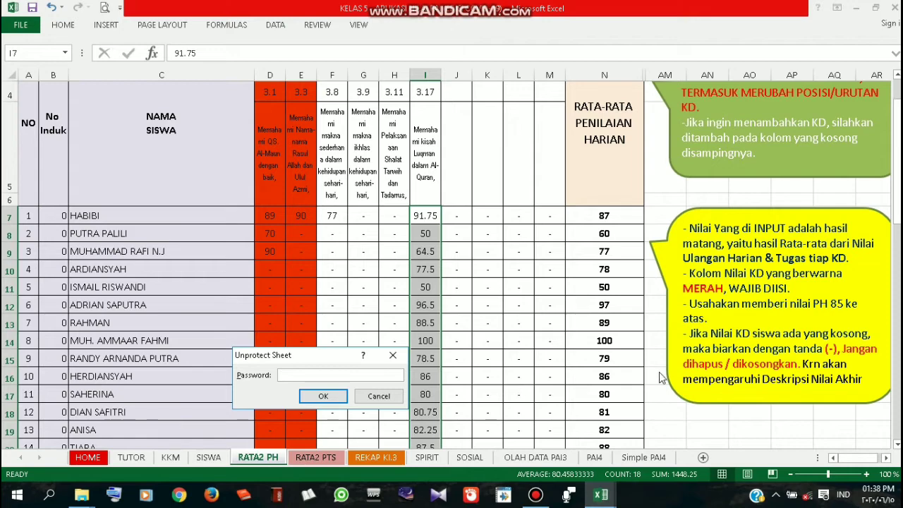
scroll(701, 382, down, 1)
scroll(701, 382, down, 5)
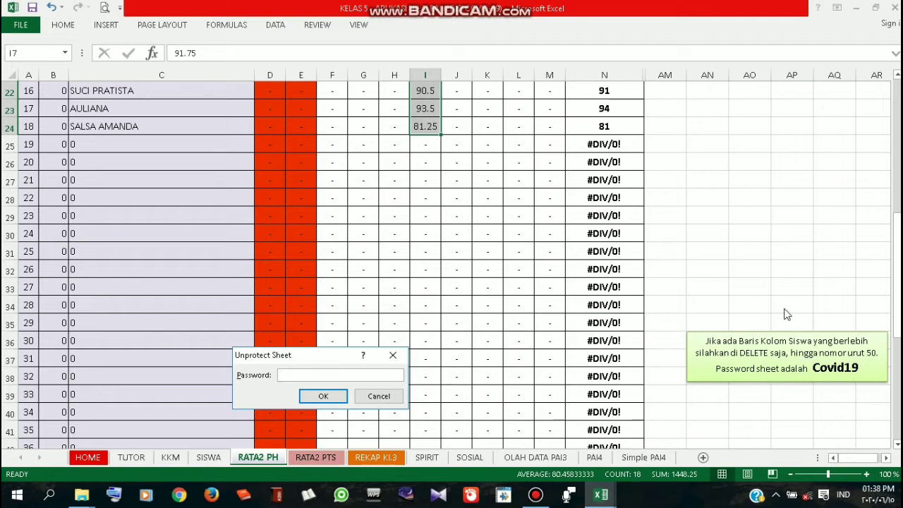
scroll(783, 314, up, 1)
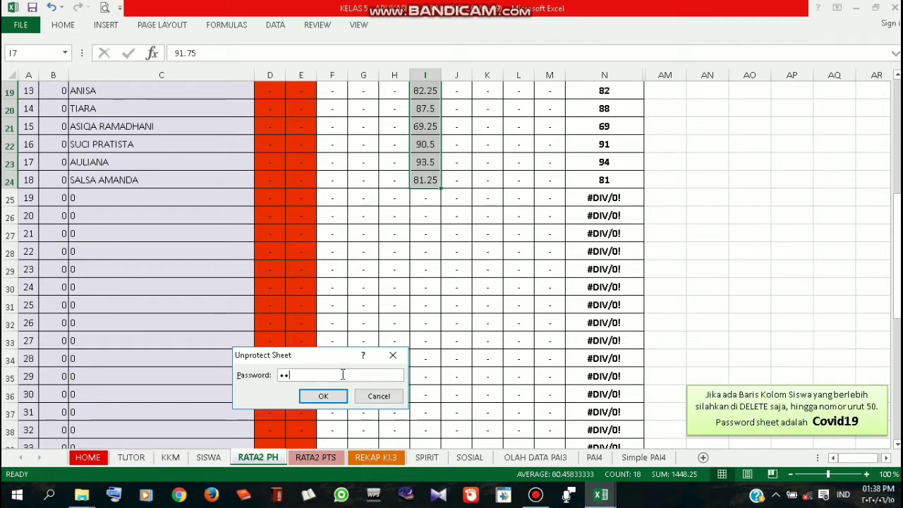
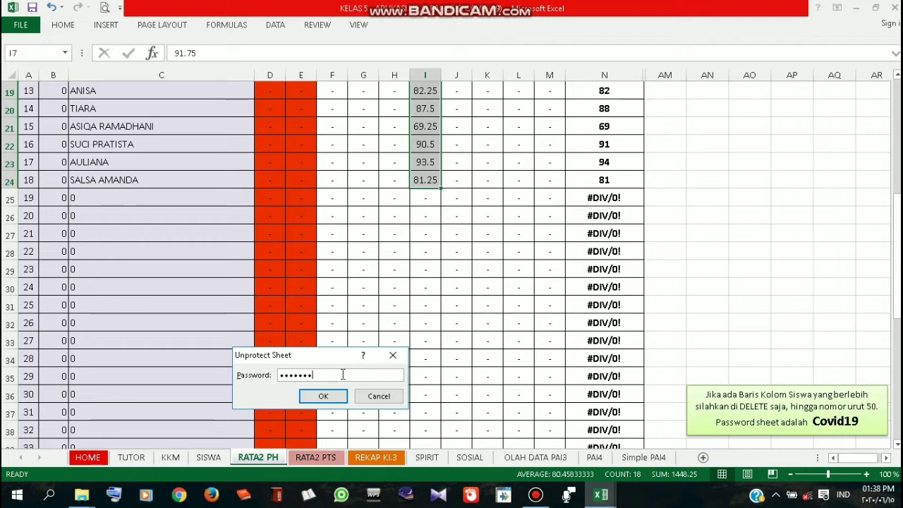
key(Return)
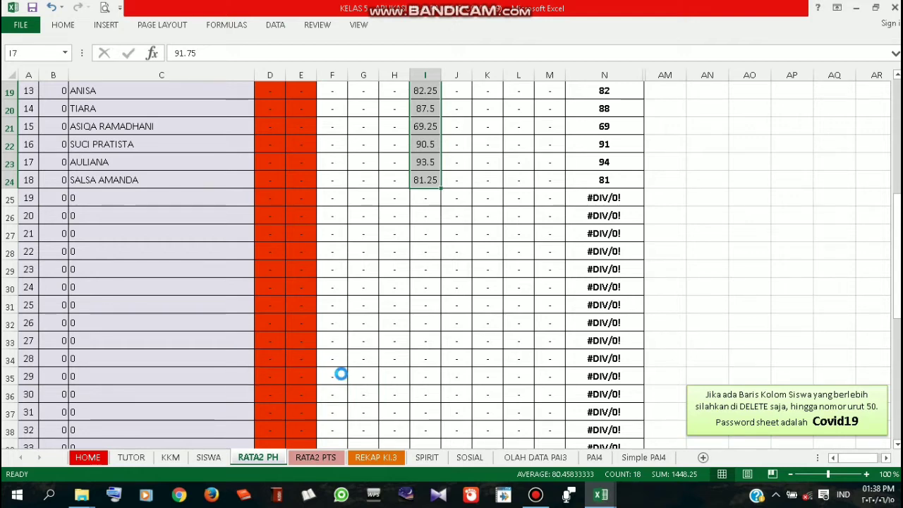
scroll(416, 343, up, 6)
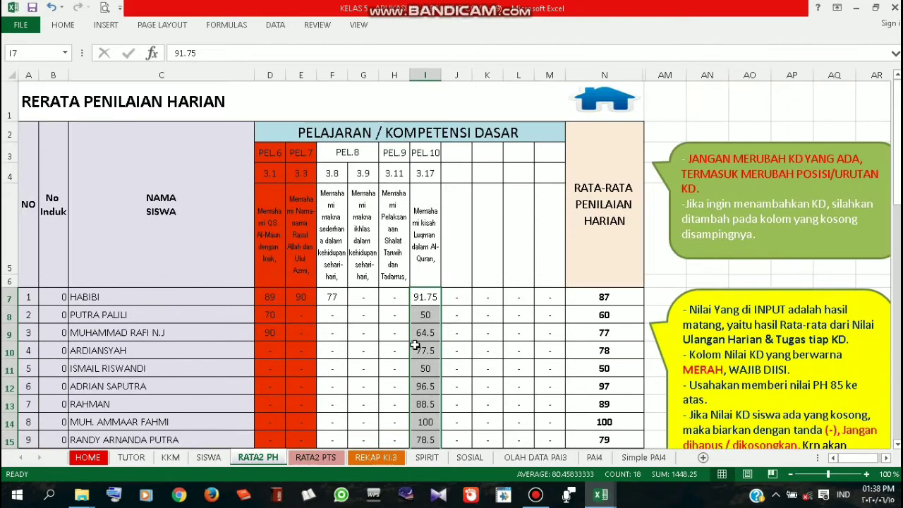
Decrease the KD 3.17 decimals twice to show whole numbers, then spot-check cells I12 and I19
click(62, 26)
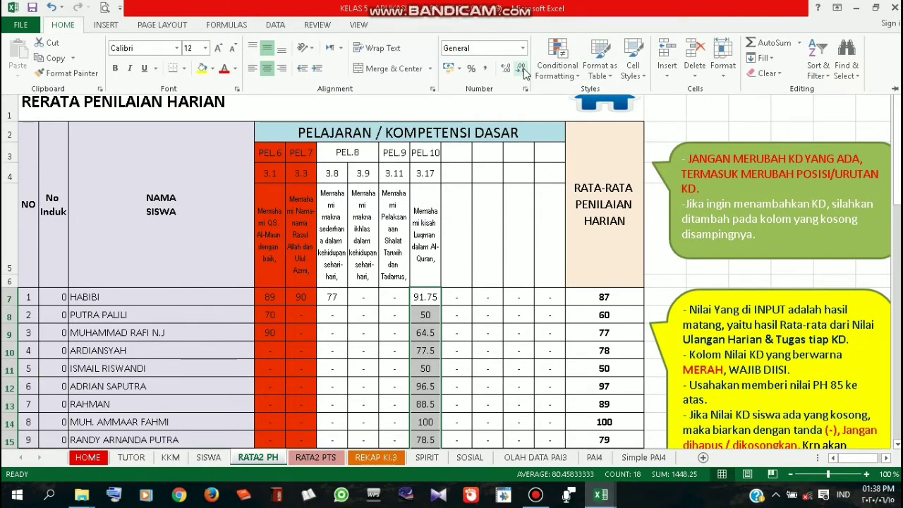
click(521, 67)
click(520, 68)
scroll(435, 309, down, 3)
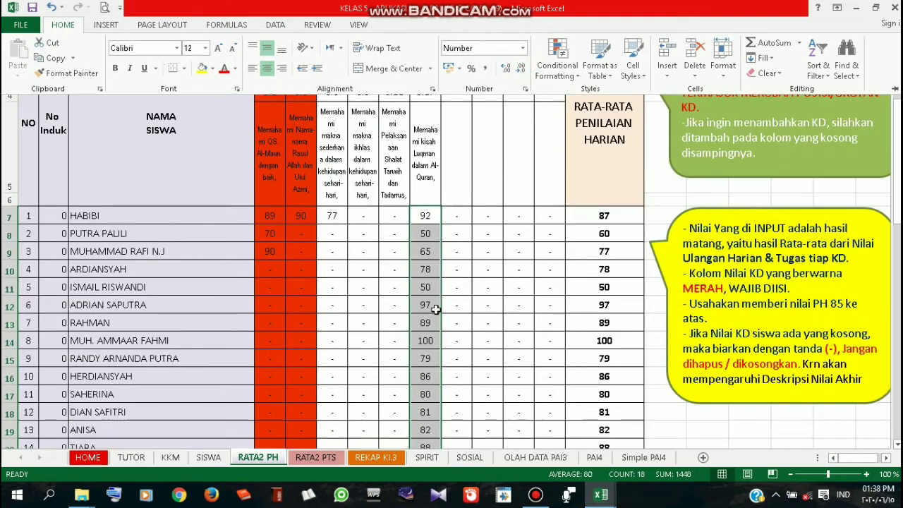
click(436, 309)
scroll(438, 310, up, 2)
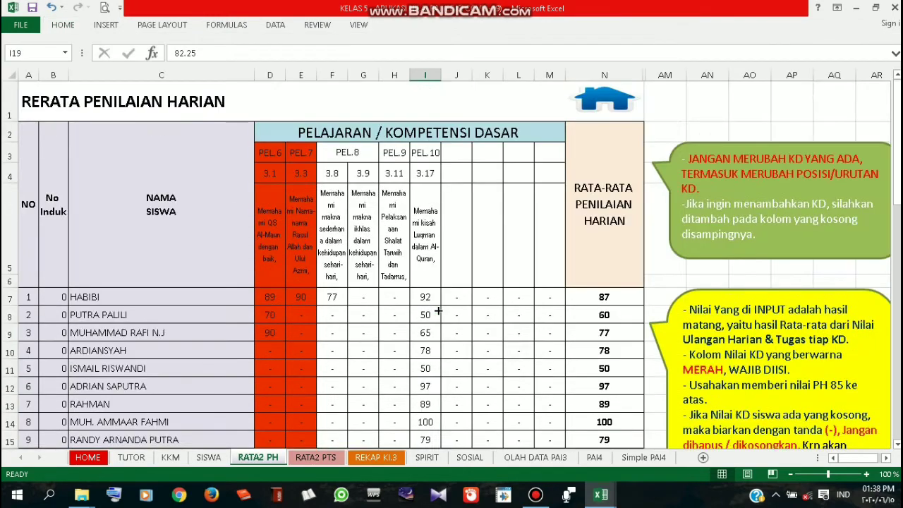
scroll(437, 310, down, 1)
click(429, 309)
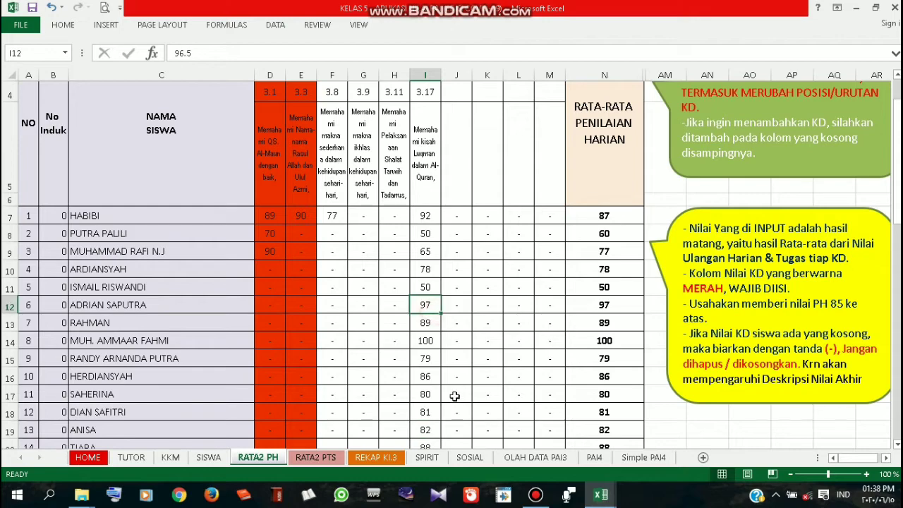
scroll(447, 378, down, 1)
scroll(473, 383, up, 1)
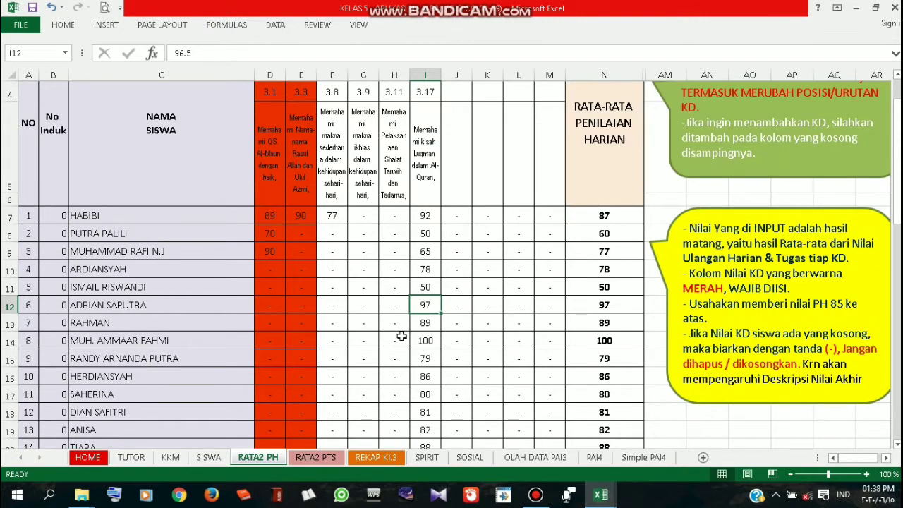
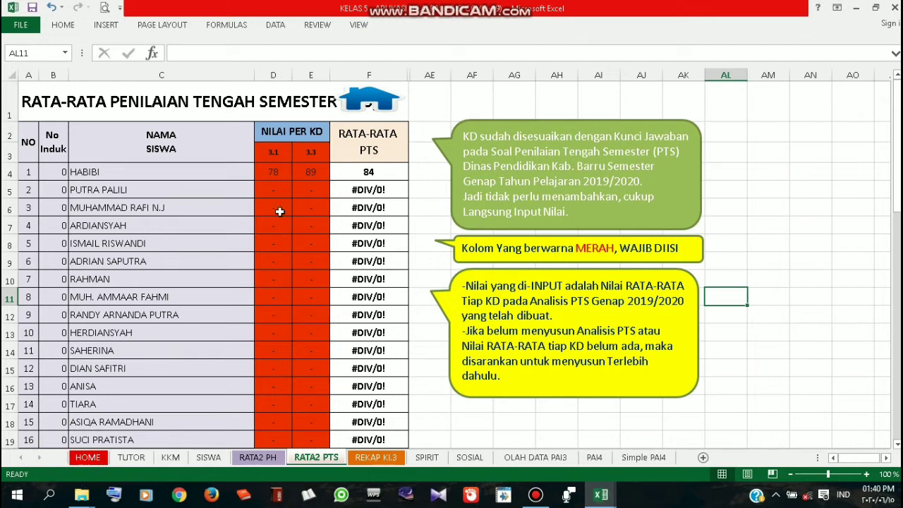
Select the first student's 3.1 score of 78 in cell D4 on RATA2 PTS
click(276, 173)
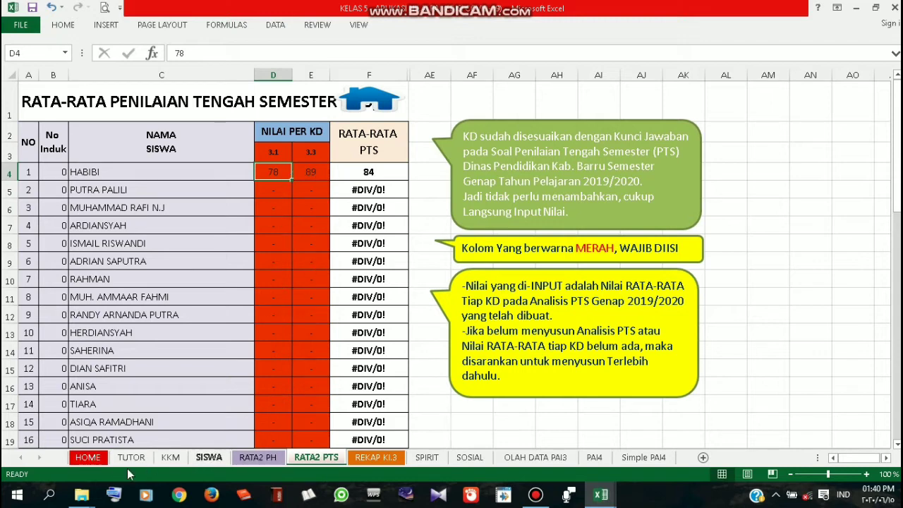
mouse_move(86, 498)
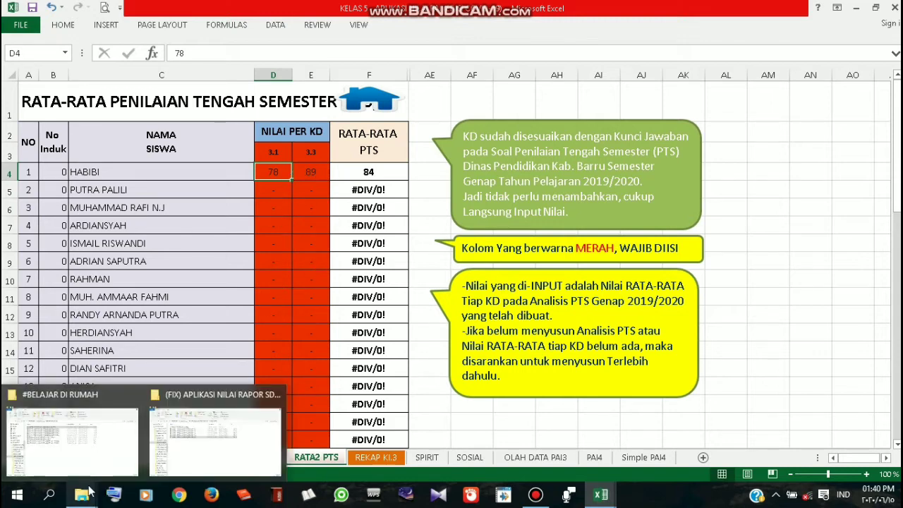
Browse from #SDN Siawung into the 2020 PerPem folder and open ANALISIS PTS PAI & BP 2020
click(187, 443)
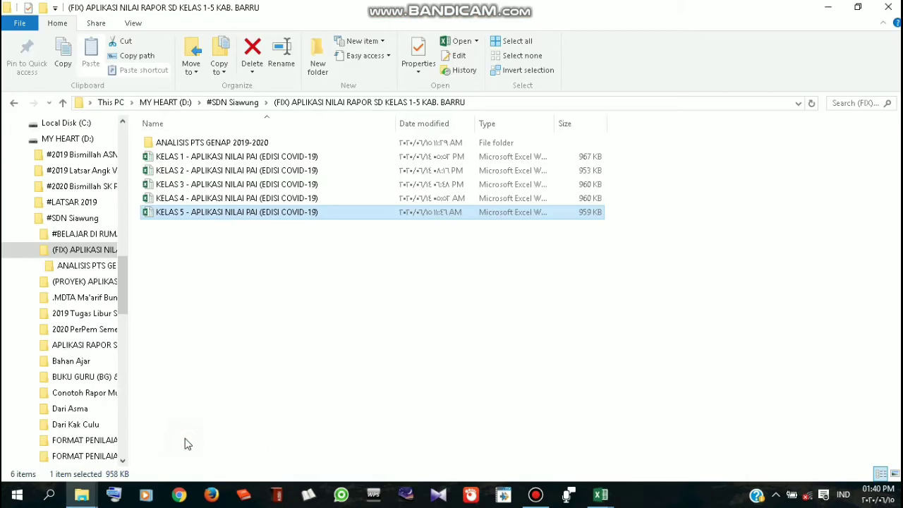
double_click(289, 142)
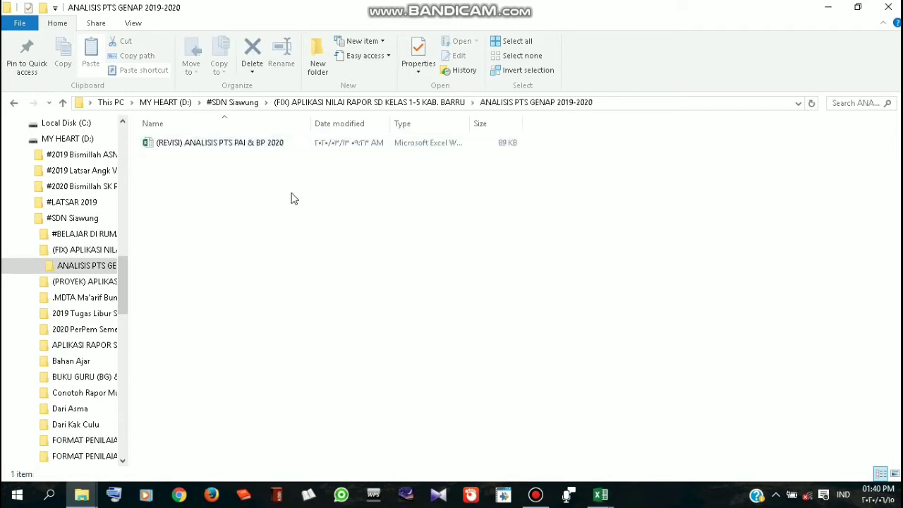
click(13, 102)
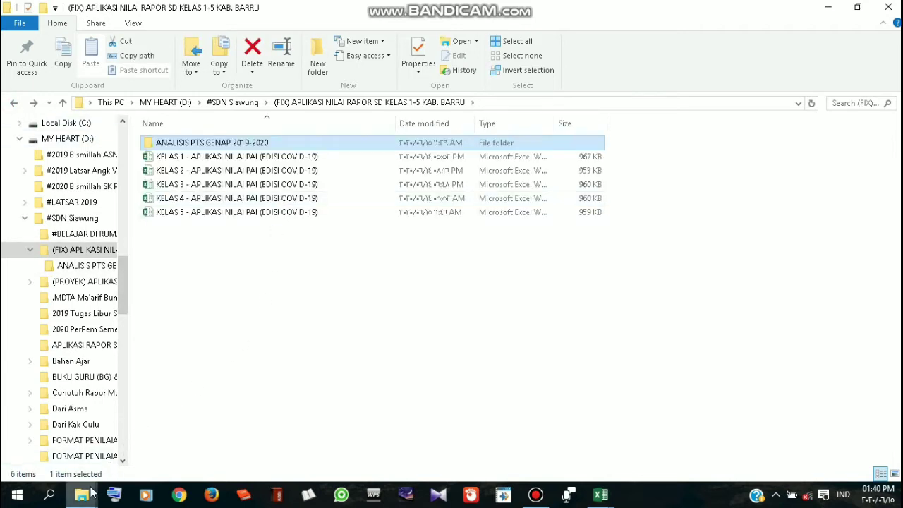
mouse_move(92, 495)
click(79, 441)
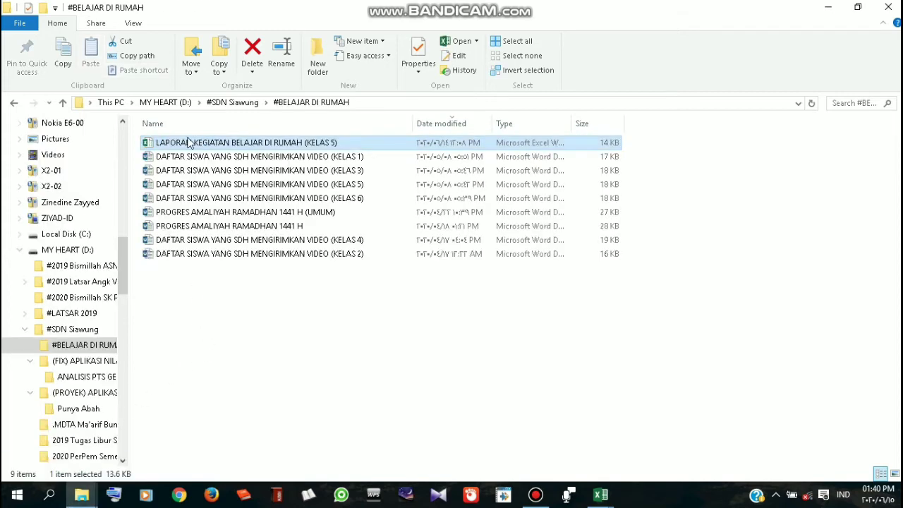
click(232, 102)
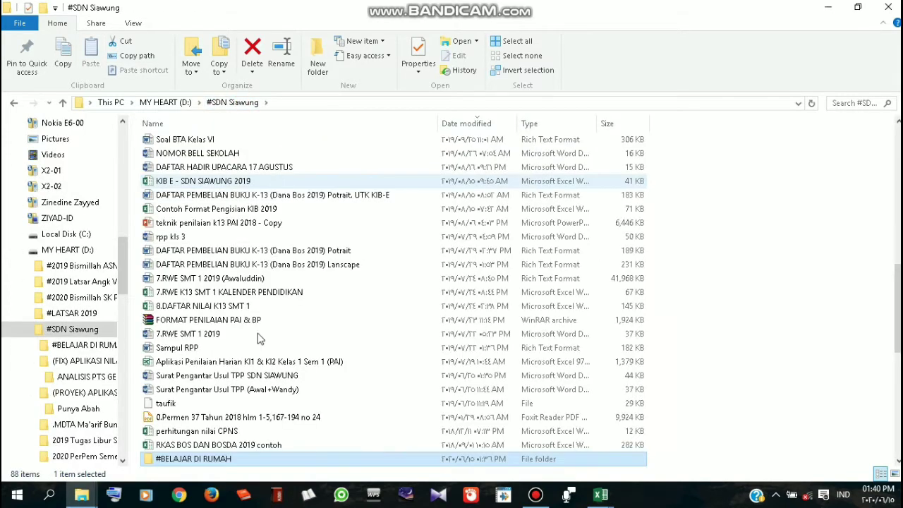
scroll(257, 338, down, 1)
double_click(250, 438)
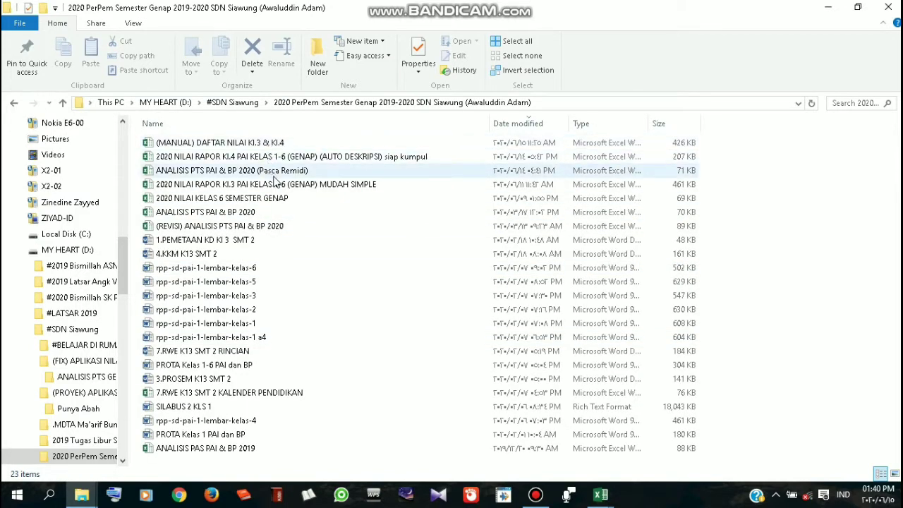
double_click(274, 172)
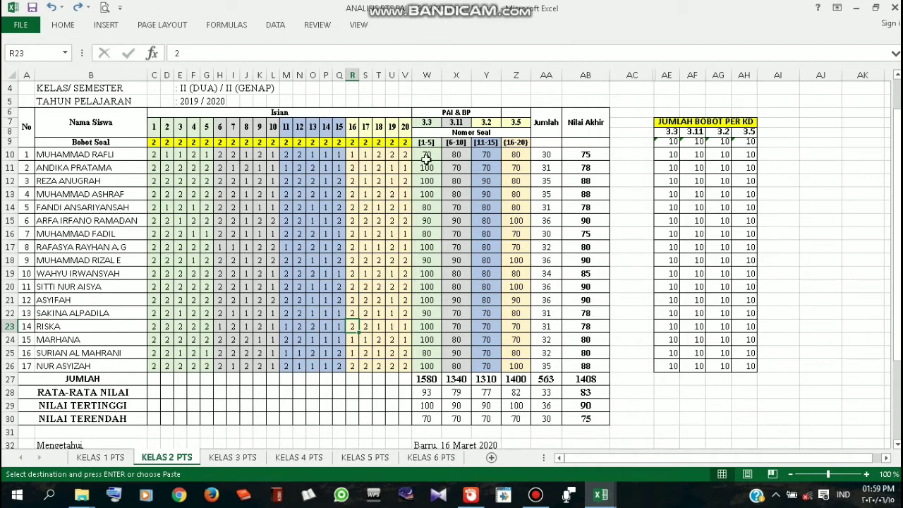
On KELAS 5 PTS, review the AE10 final score formula and the 3.1 heading and question range
click(365, 458)
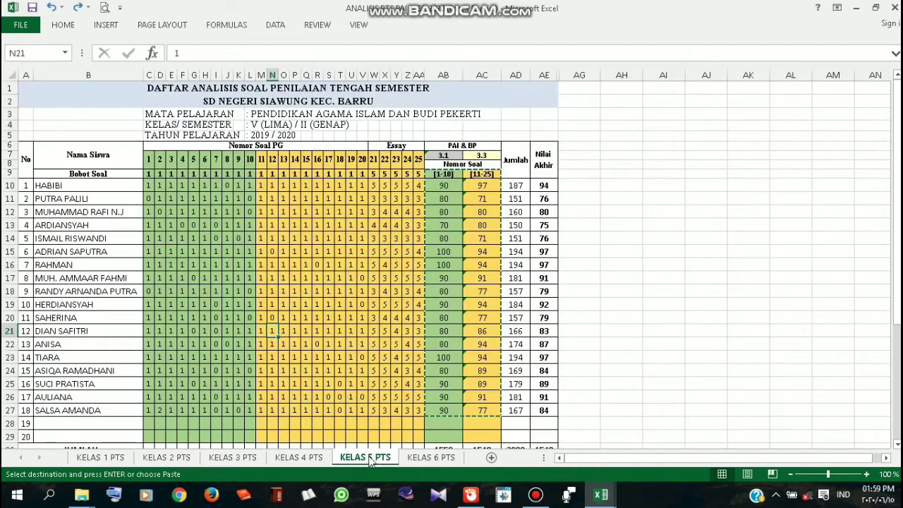
click(622, 312)
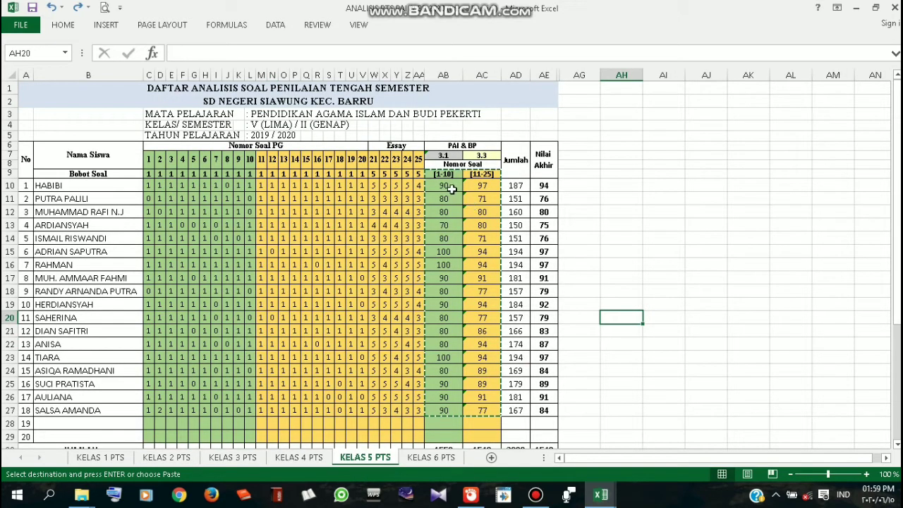
drag(450, 187, 486, 405)
click(588, 290)
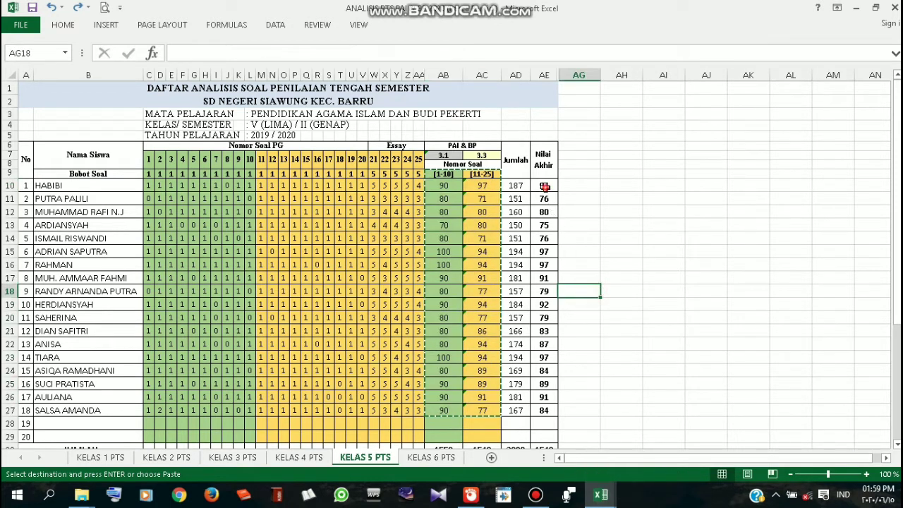
click(545, 186)
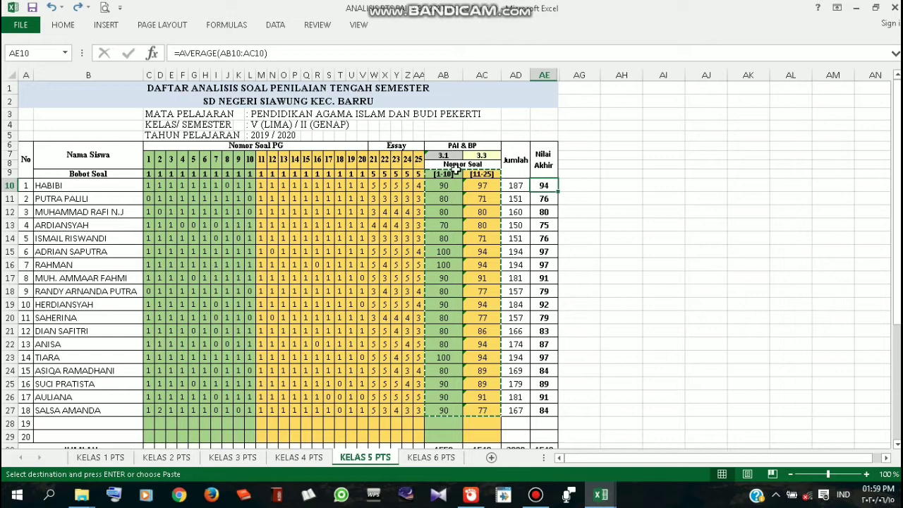
click(451, 156)
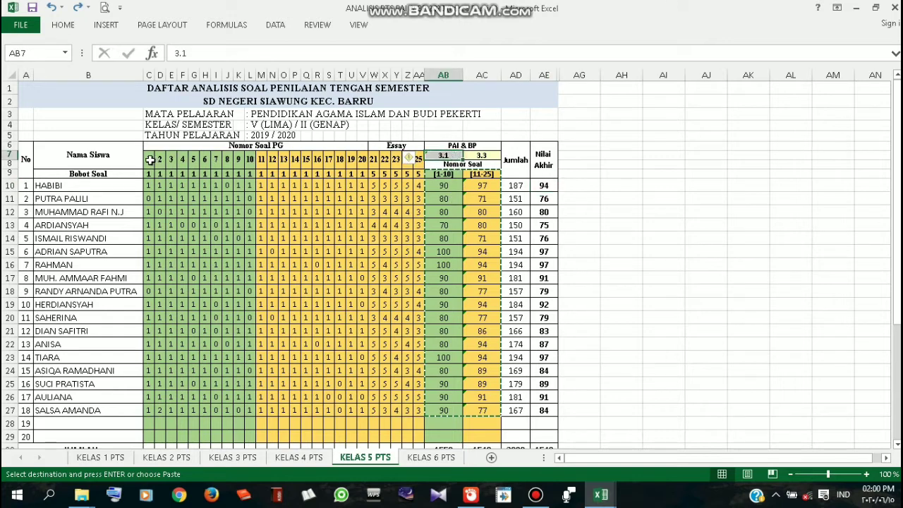
click(455, 174)
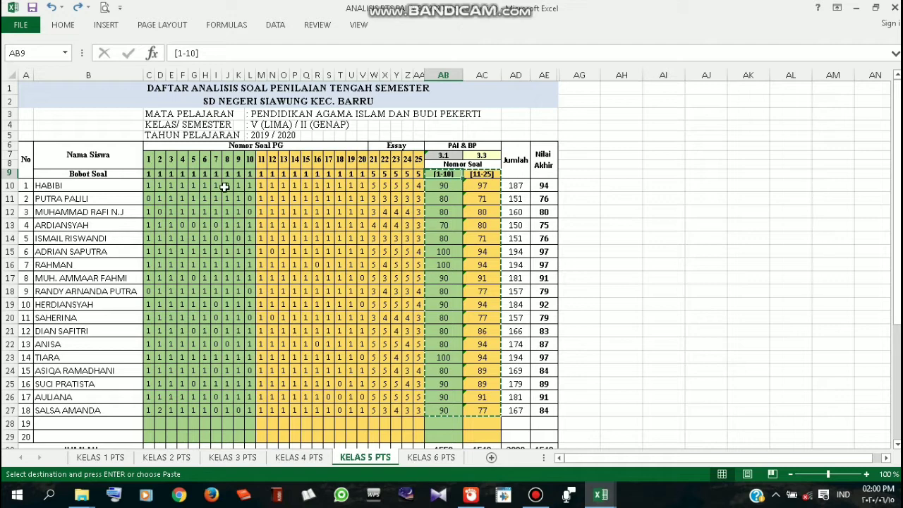
Inspect the formulas behind the first 3.1 and 3.3 scores and the question weights they use
click(442, 189)
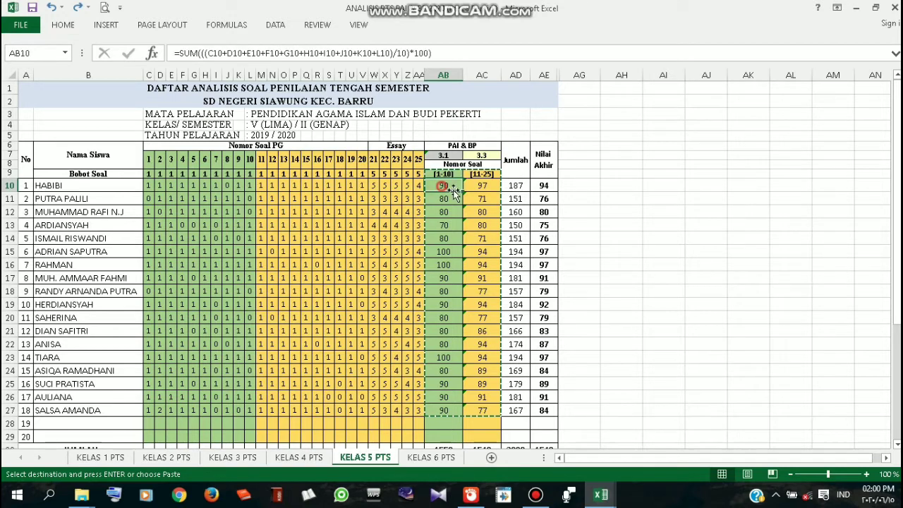
click(490, 156)
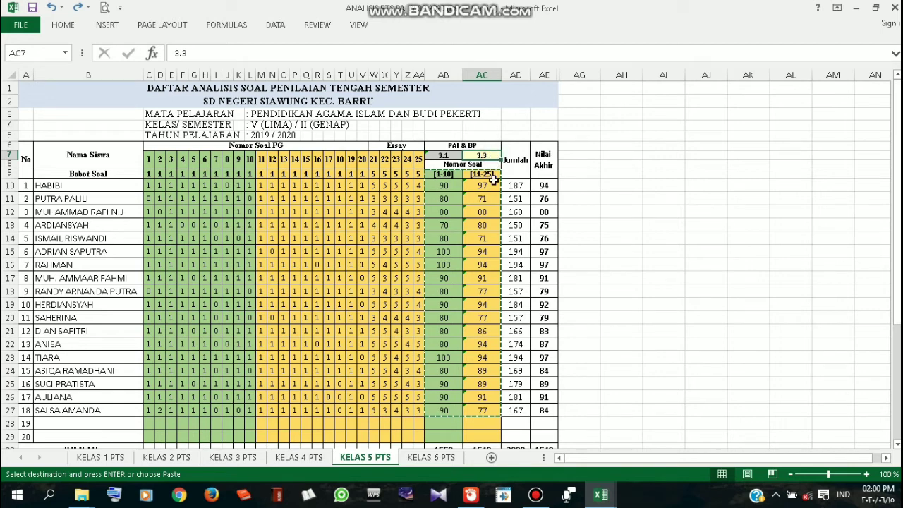
click(490, 173)
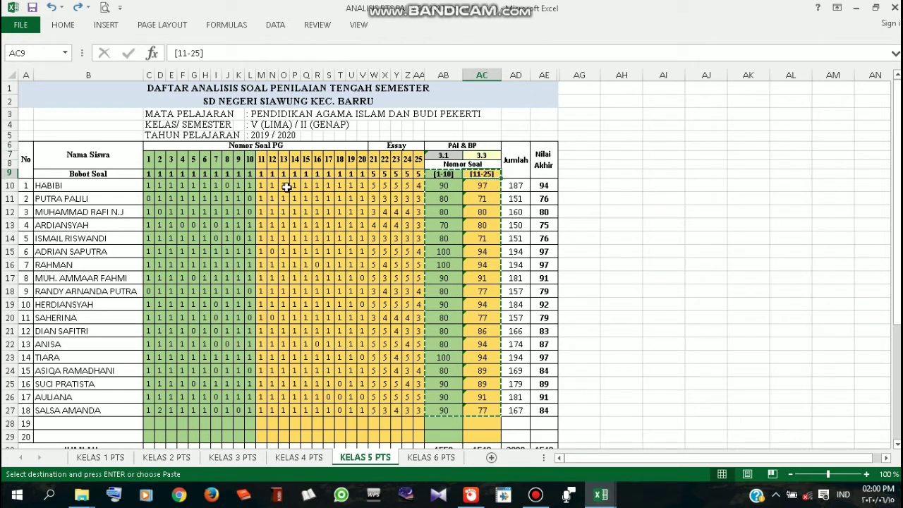
drag(265, 175, 408, 174)
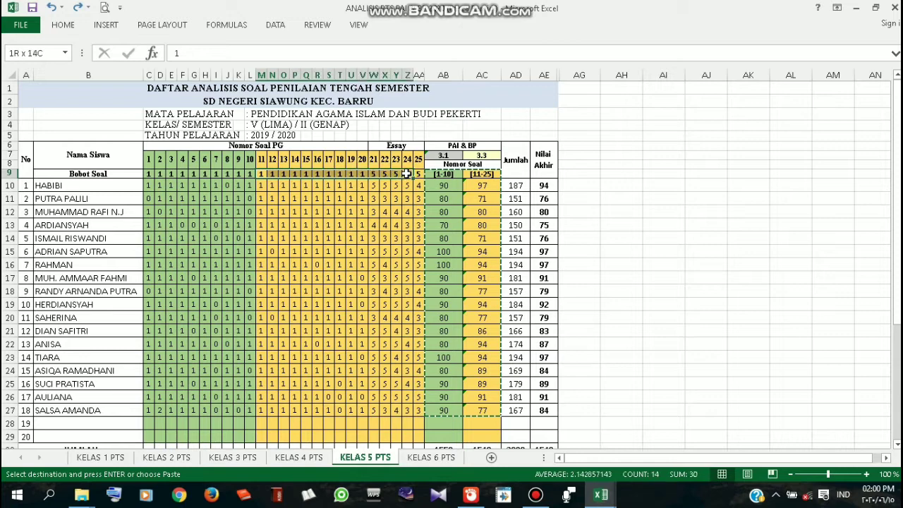
click(396, 186)
click(419, 186)
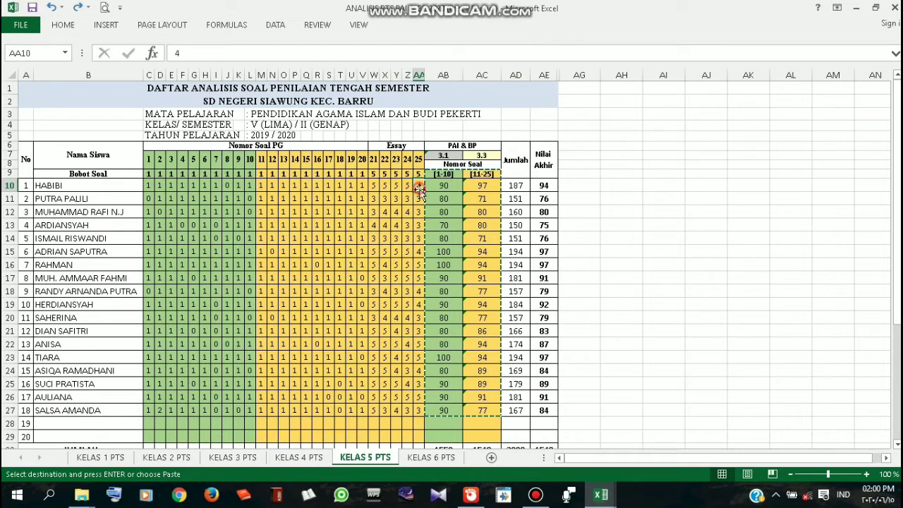
click(491, 188)
click(628, 235)
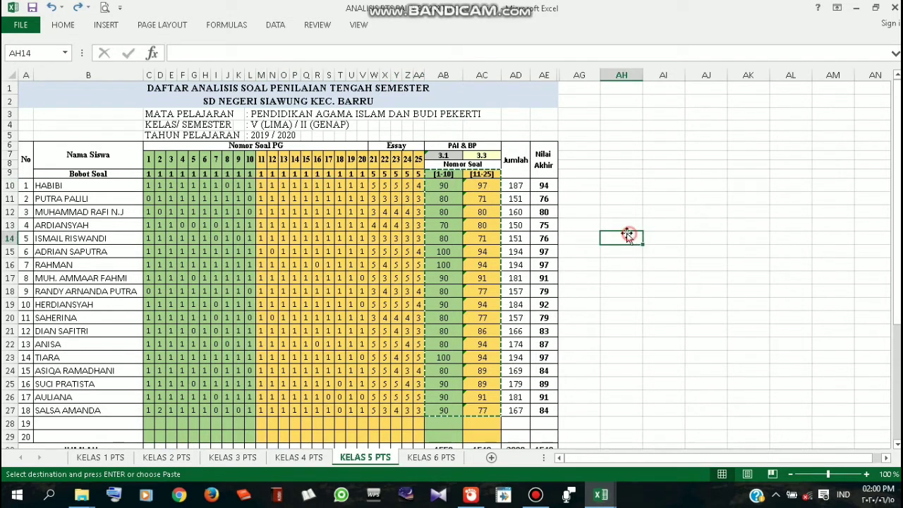
Select AB10:AC27, every student's 3.1 and 3.3 scores, for copying
click(447, 186)
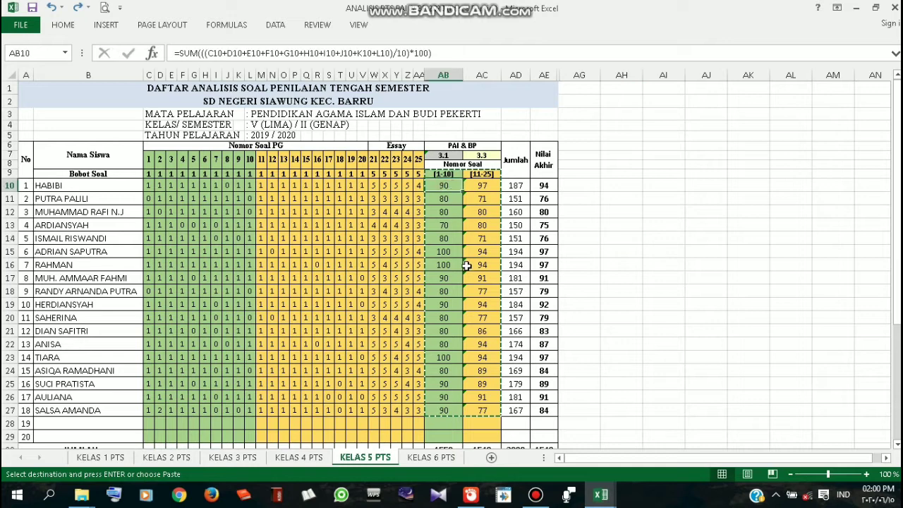
key(shift+Right)
key(shift+Down)
key(shift+Down)
key(shift+Down)
key(shift+Down)
key(shift+Down)
key(shift+Down)
key(shift+Down)
key(shift+Down)
key(shift+Down)
key(shift+Down)
key(shift+Down)
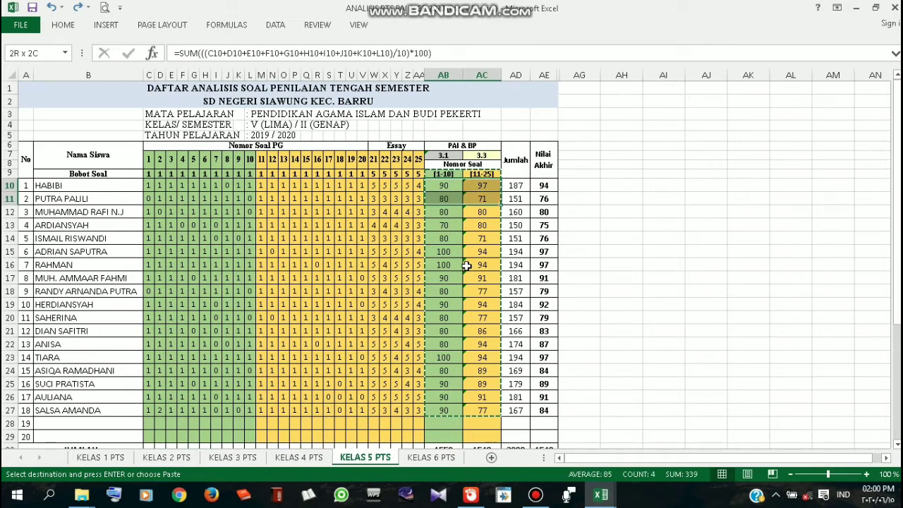
key(shift+Down)
key(shift+Down)
key(shift+Down)
key(shift+Down)
key(shift+Down)
key(shift+Down)
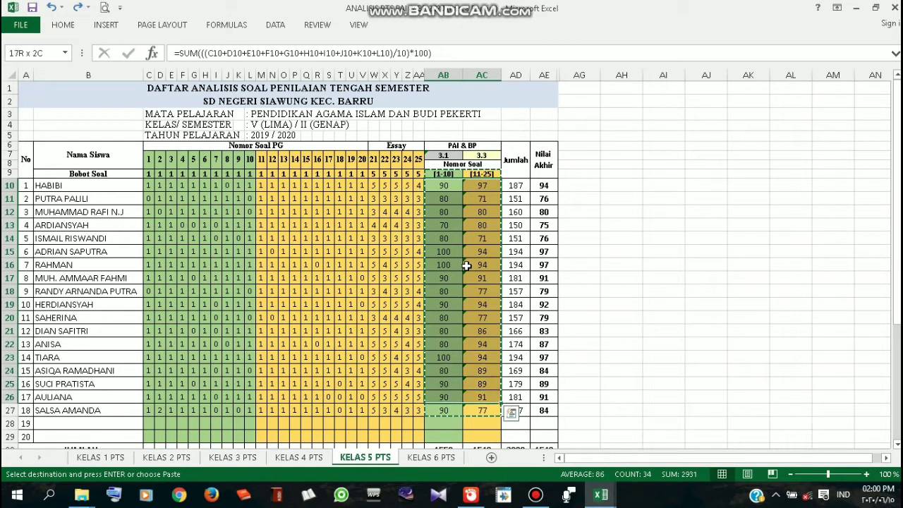
key(ctrl+v)
click(603, 268)
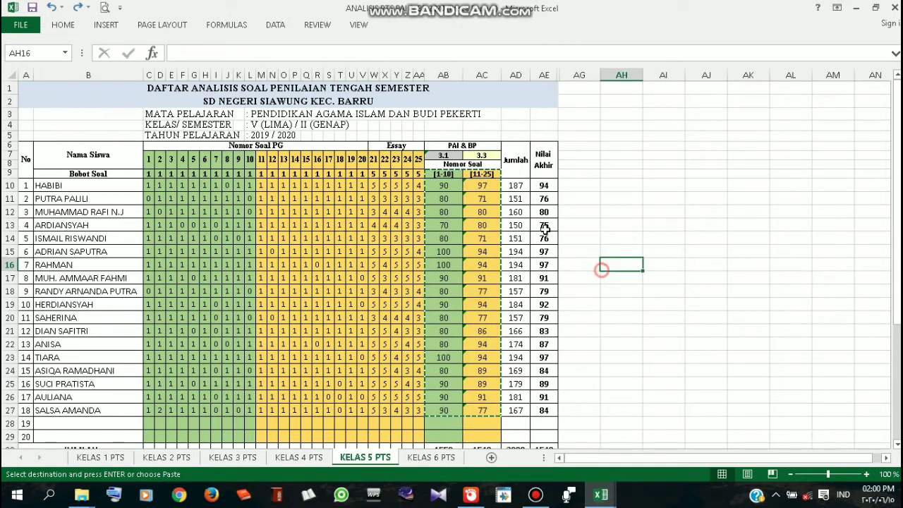
click(443, 186)
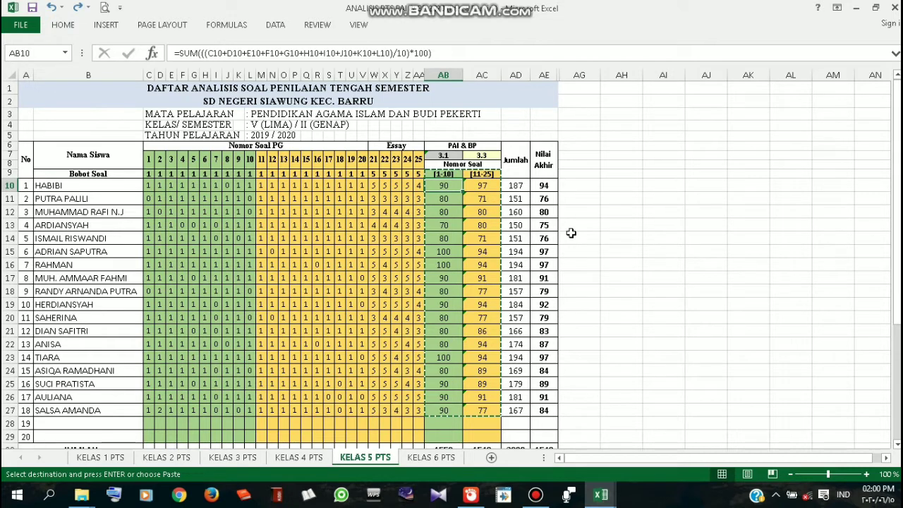
key(shift+Down)
key(shift+Down)
key(shift+Down)
key(shift+Down)
key(shift+Down)
key(shift+Down)
key(shift+Down)
key(shift+Down)
key(shift+Down)
key(shift+Down)
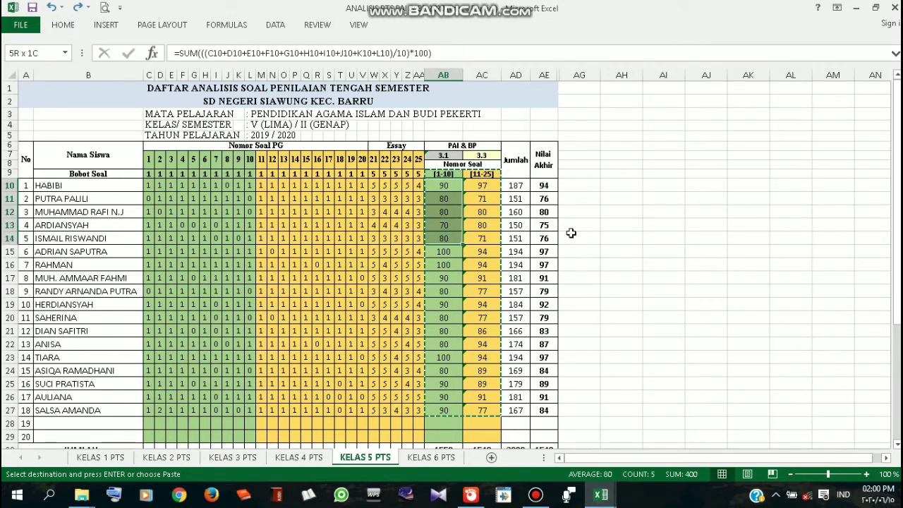
key(shift+Down)
key(shift+Down)
key(shift+Down)
key(shift+Down)
key(shift+Down)
key(shift+Down)
key(shift+Down)
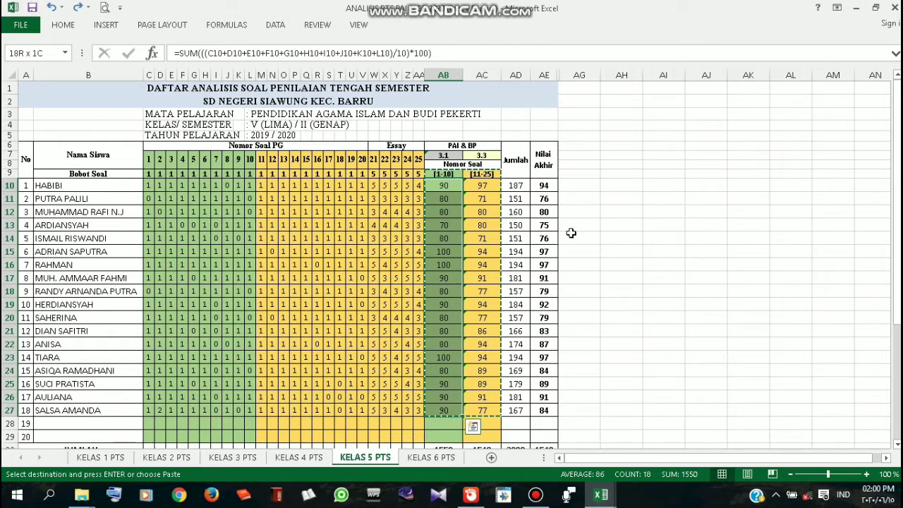
key(shift+Right)
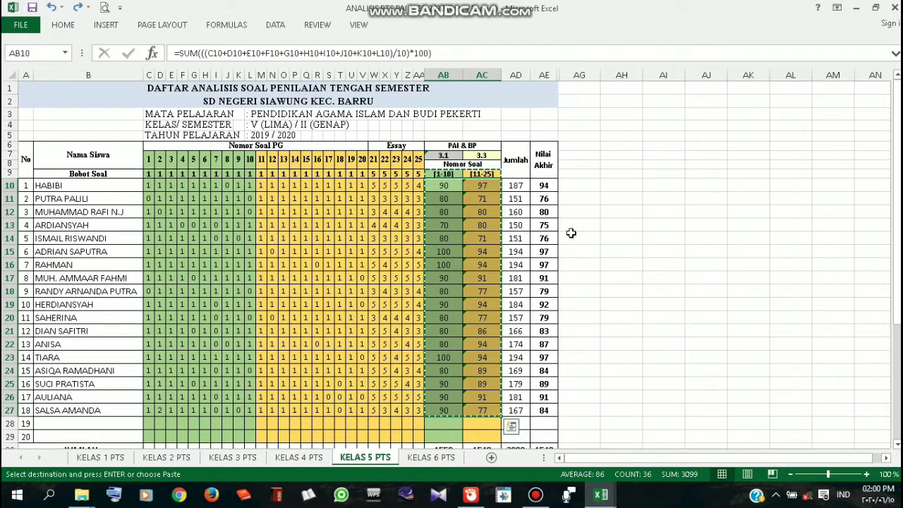
click(604, 496)
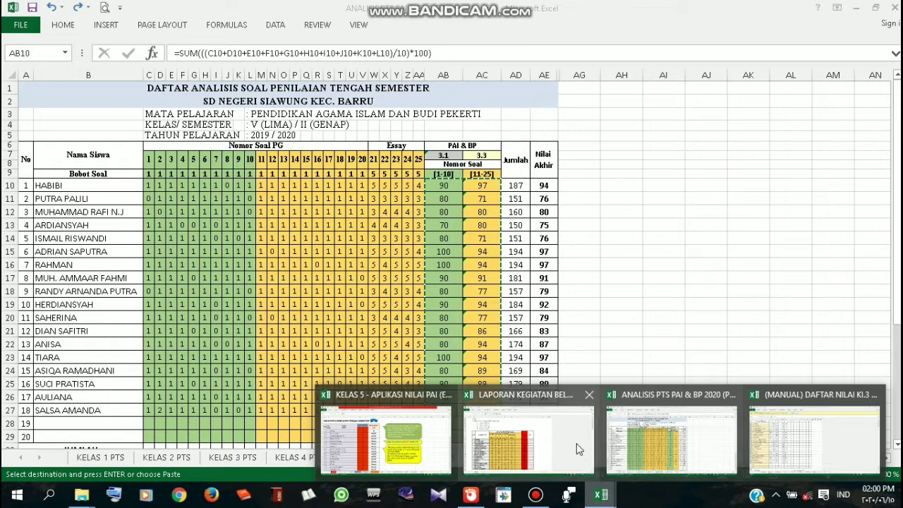
click(634, 437)
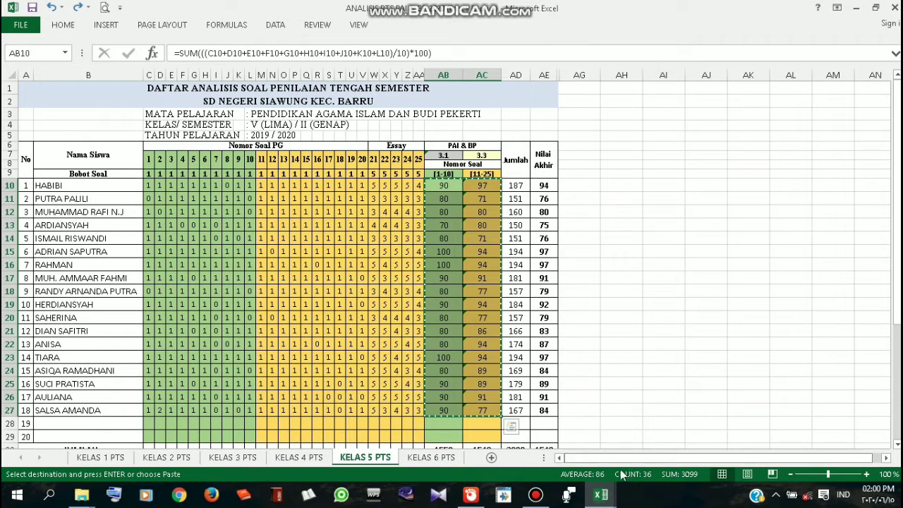
click(601, 497)
Paste-link the PTS scores at D4 on RATA2 PTS, then go back to the HOME sheet
click(412, 441)
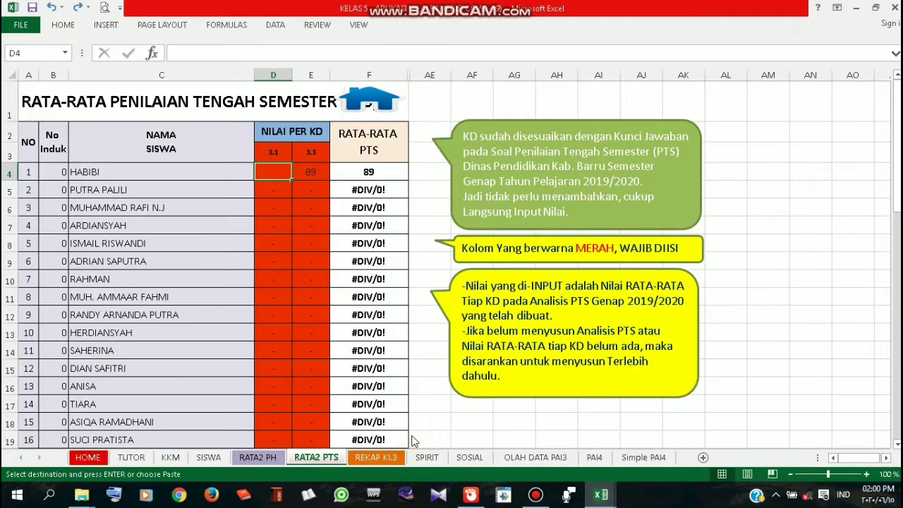
right_click(280, 176)
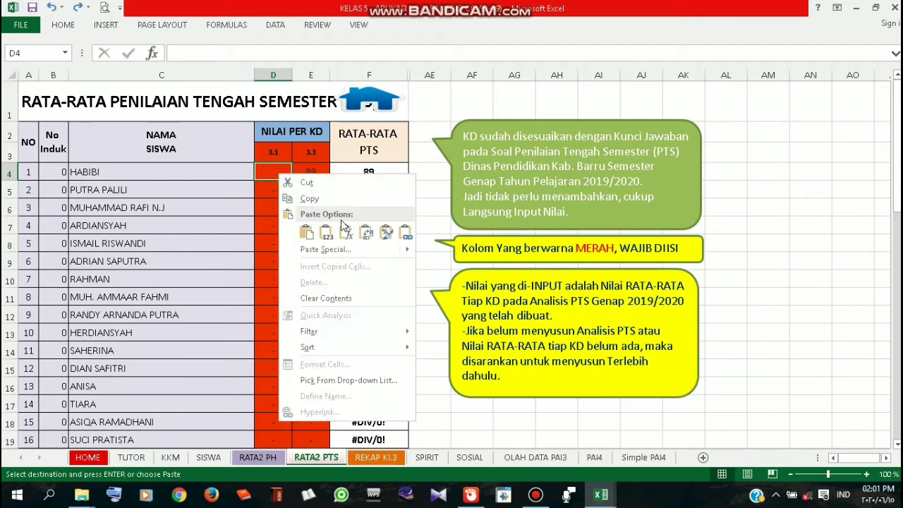
click(406, 235)
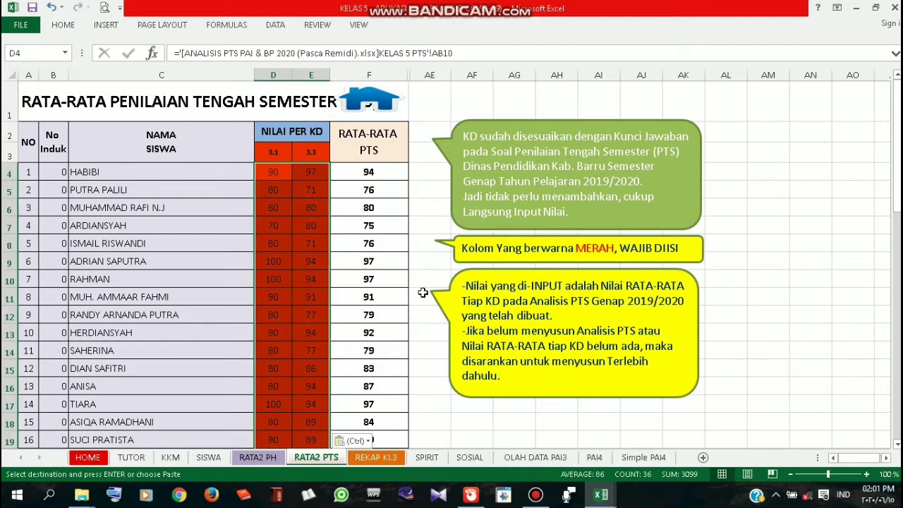
scroll(330, 303, down, 2)
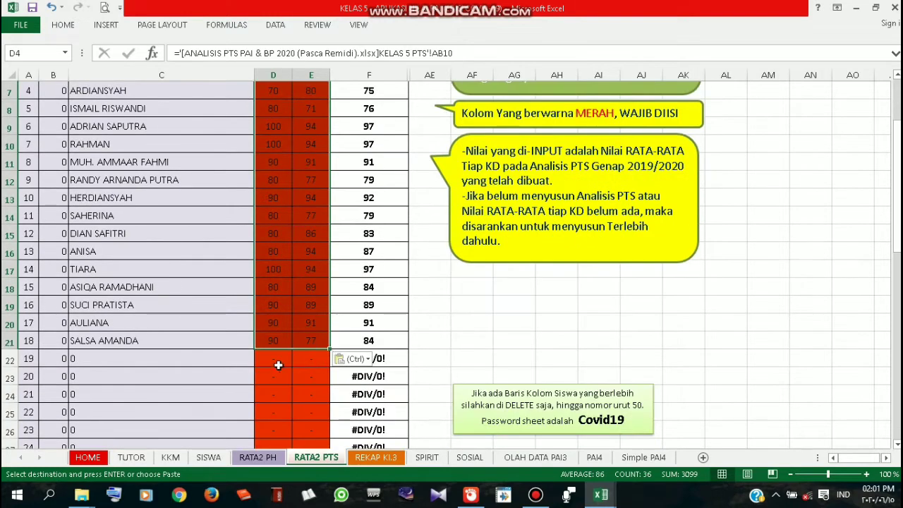
scroll(311, 317, up, 2)
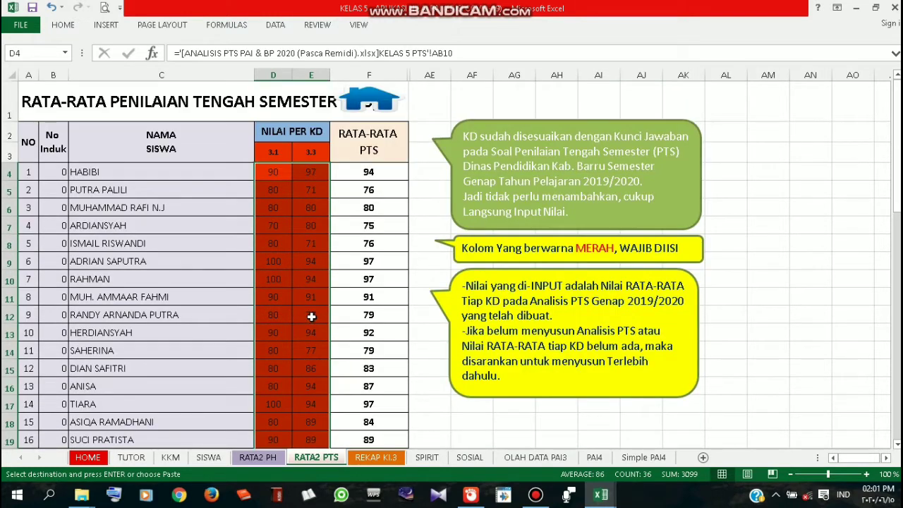
click(376, 104)
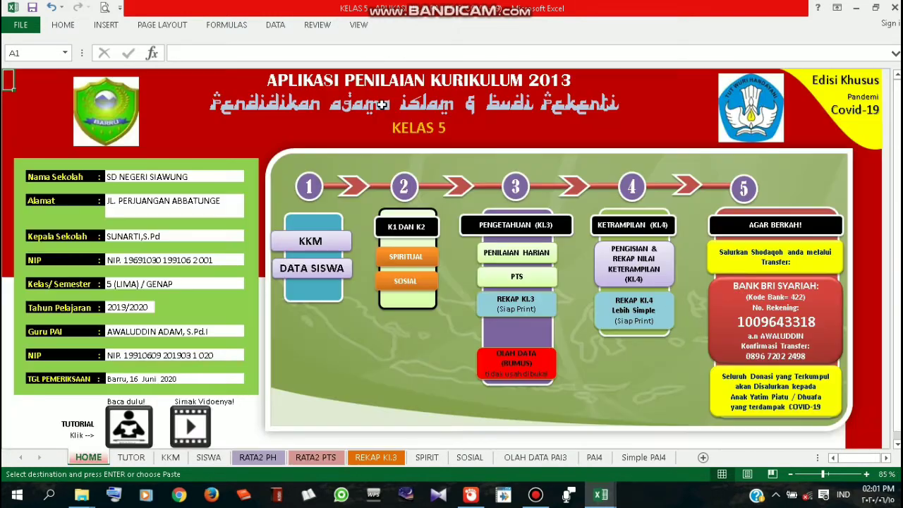
On REKAP KI.3, check the first student's name, daily and PTS averages, report grade, predicate and description formulas
click(538, 311)
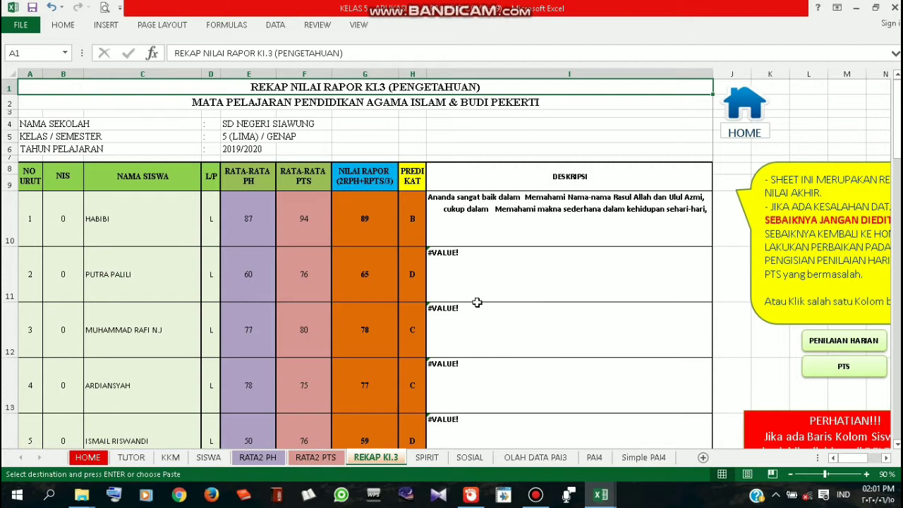
click(136, 234)
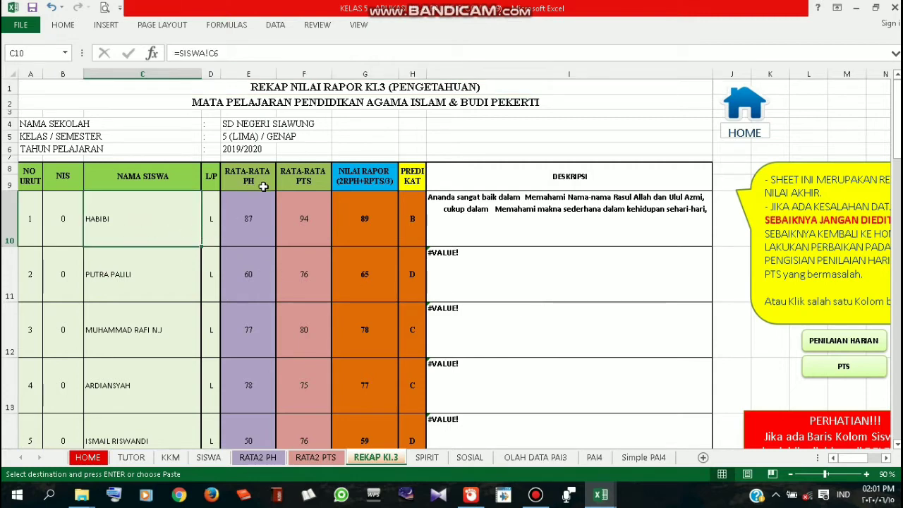
click(313, 218)
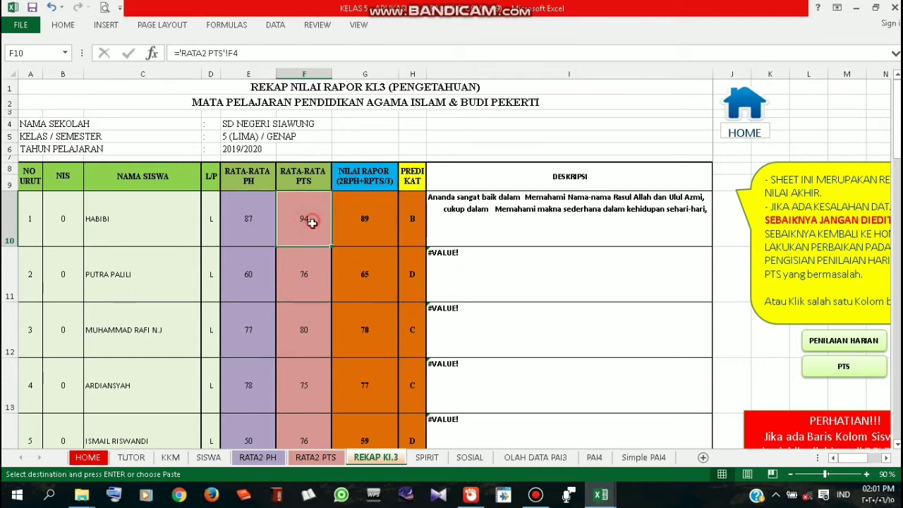
click(374, 209)
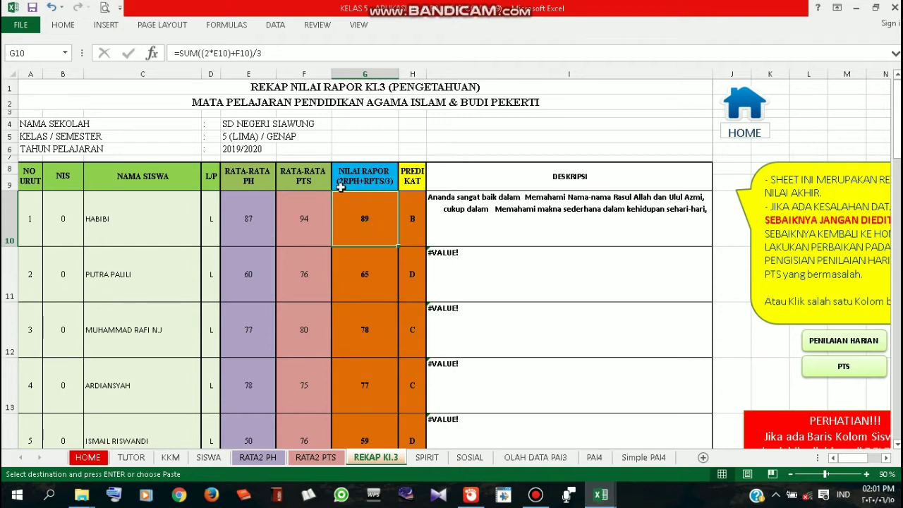
click(247, 210)
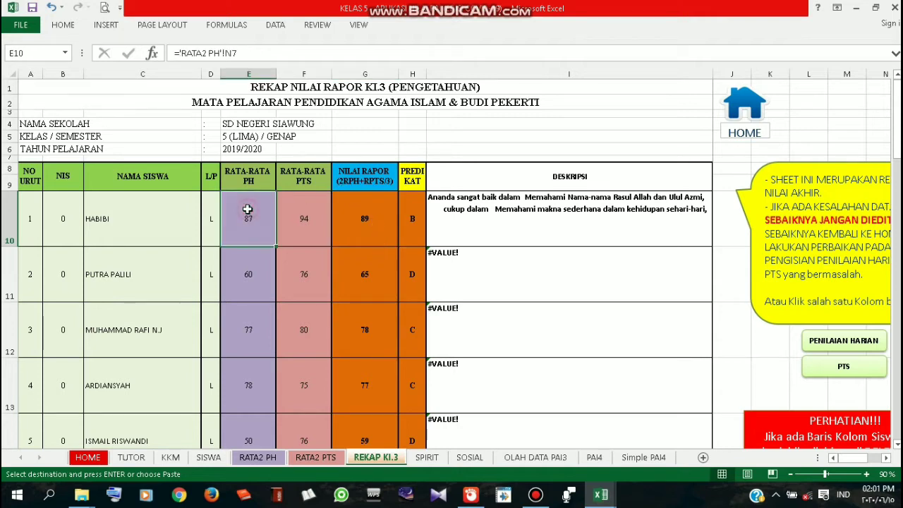
click(302, 227)
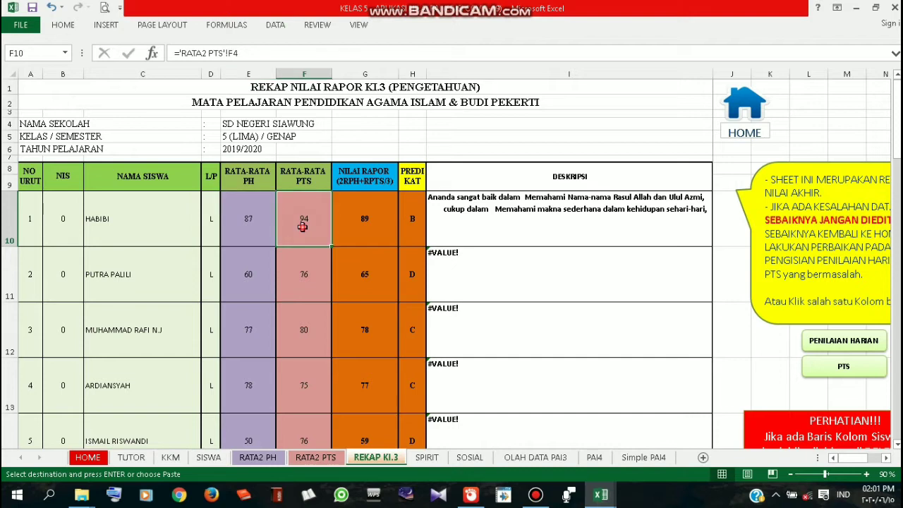
click(352, 214)
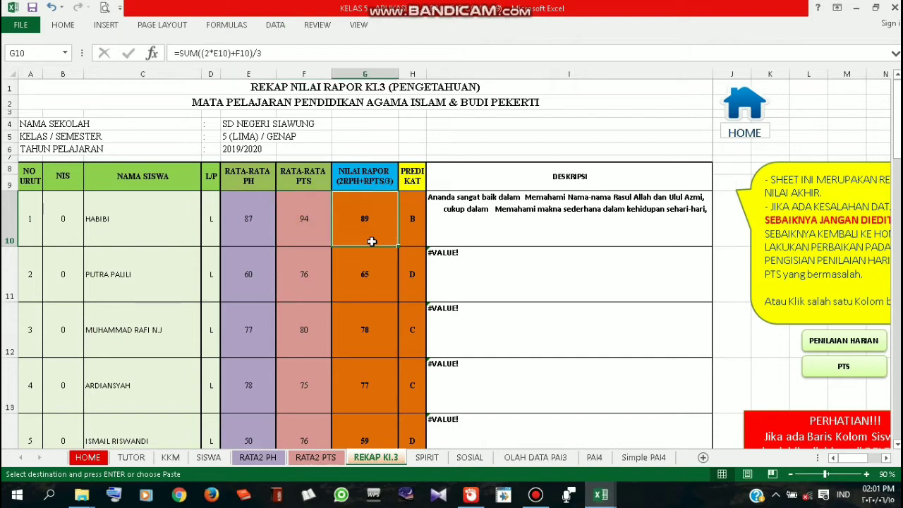
click(415, 238)
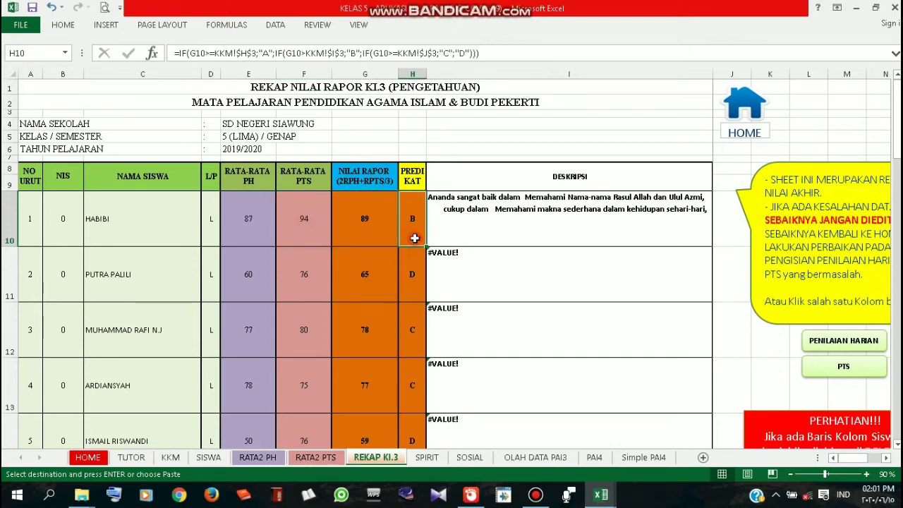
click(550, 221)
Paste into the second student's description cell and check that student's name, averages and report grade formulas
click(517, 280)
key(ctrl+v)
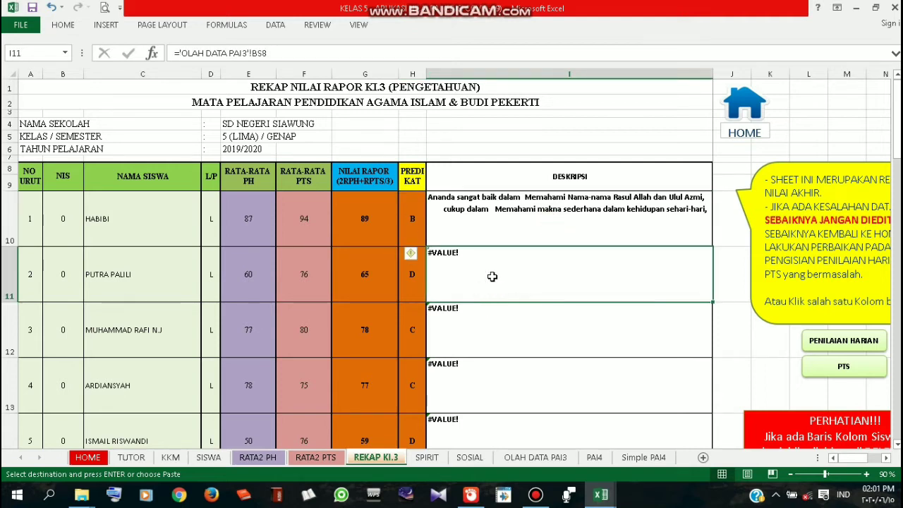
click(146, 275)
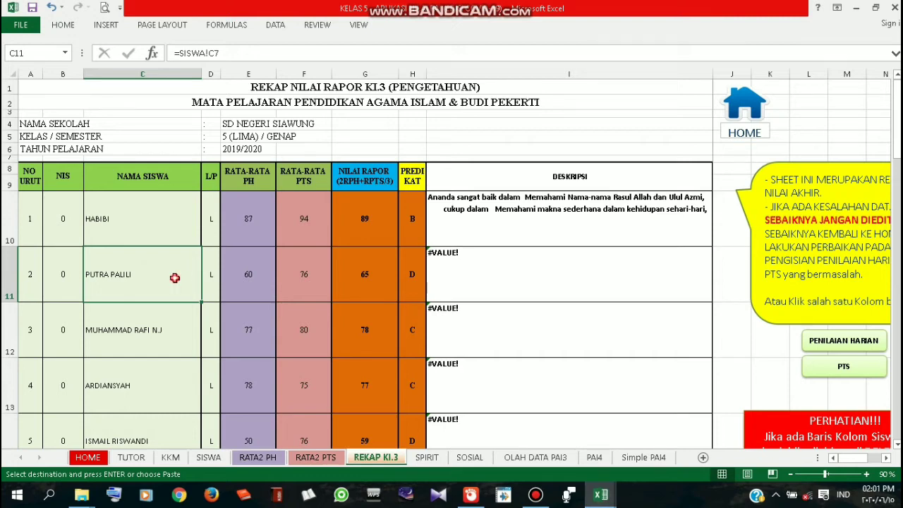
click(244, 280)
click(305, 283)
click(359, 282)
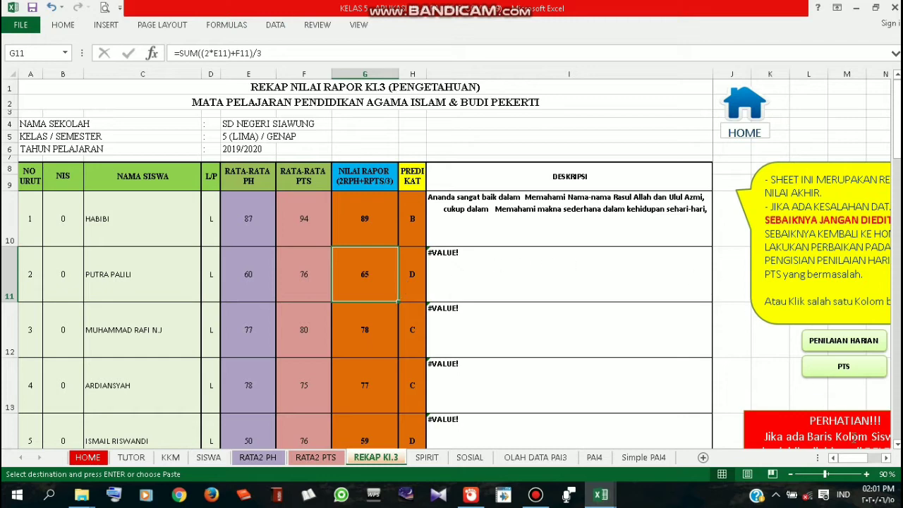
Open the RATA2 PH daily assessment averages sheet
double_click(886, 458)
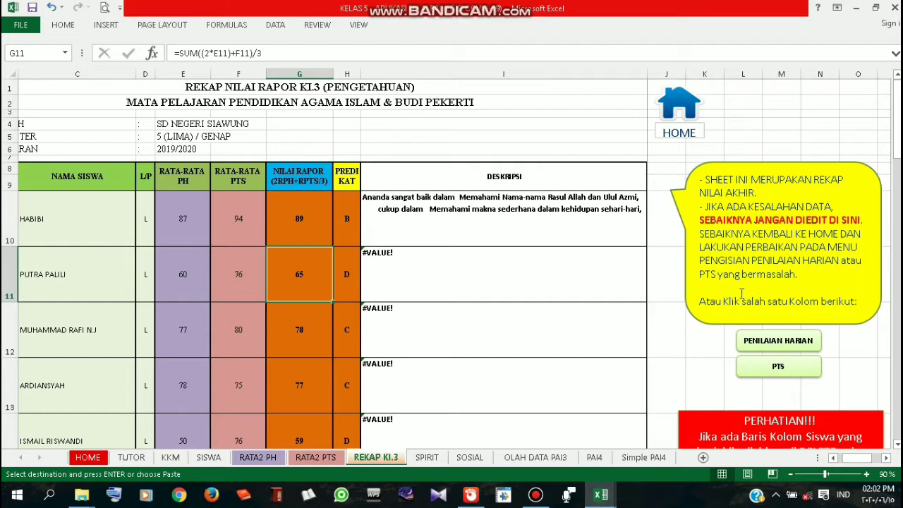
click(833, 457)
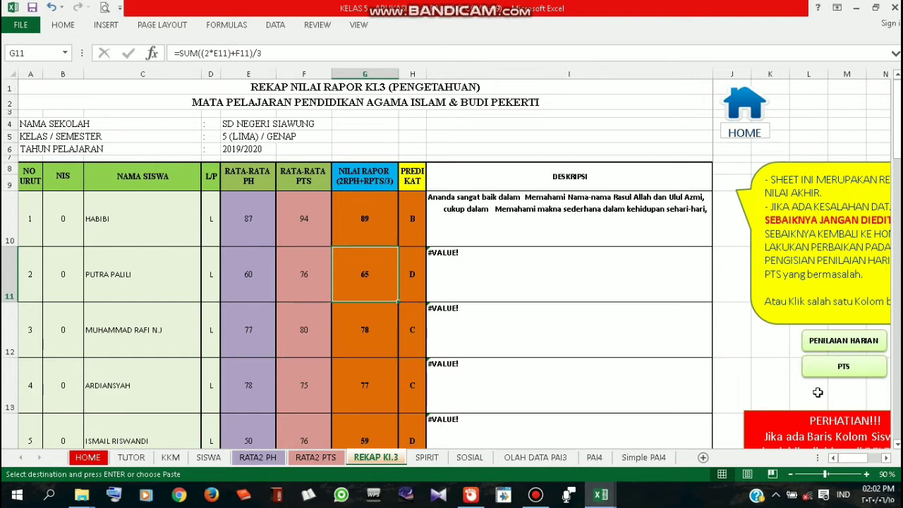
click(820, 346)
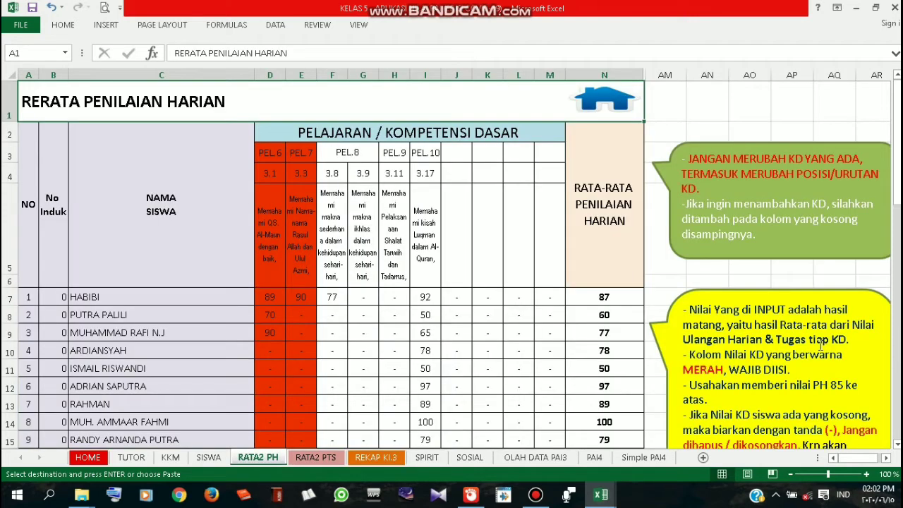
click(312, 318)
scroll(300, 304, down, 1)
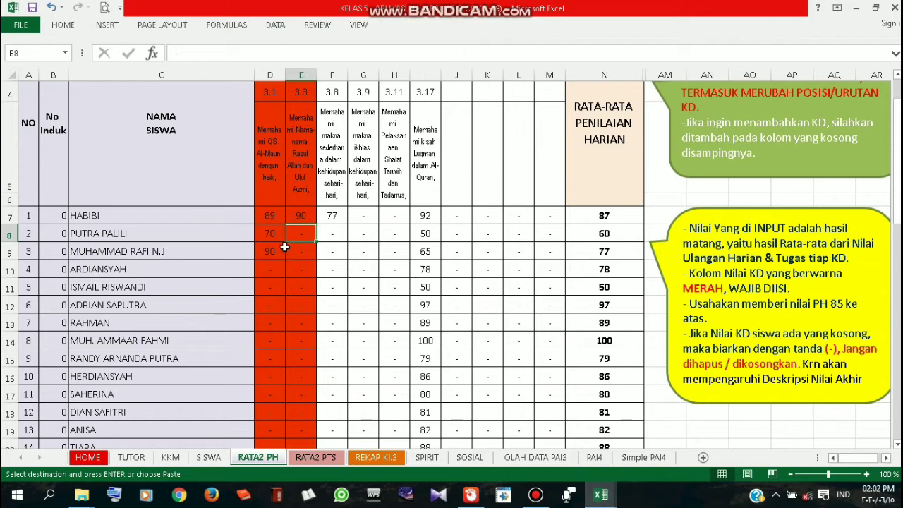
scroll(284, 247, down, 1)
click(277, 386)
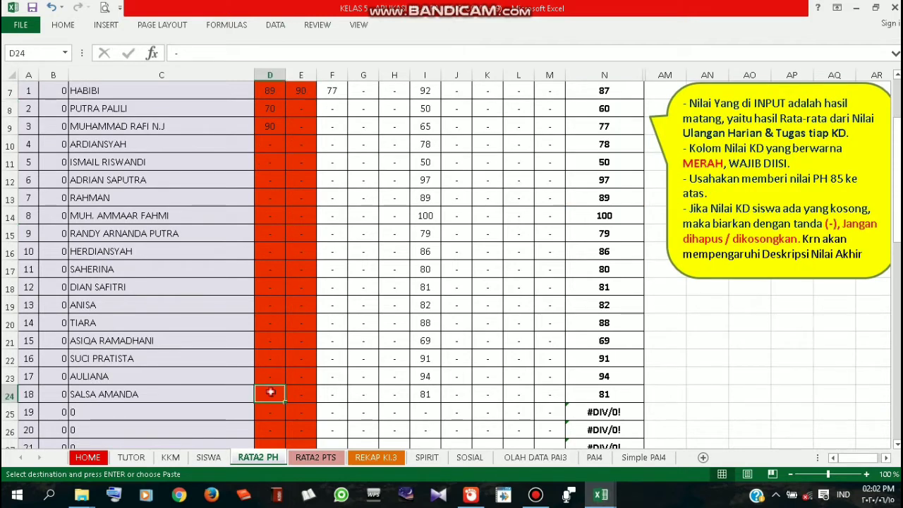
click(306, 395)
scroll(297, 353, up, 1)
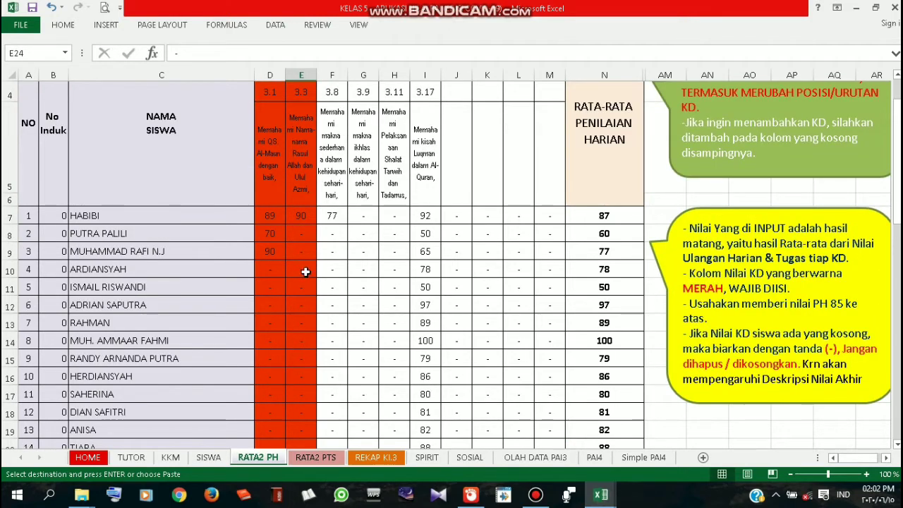
scroll(297, 273, down, 1)
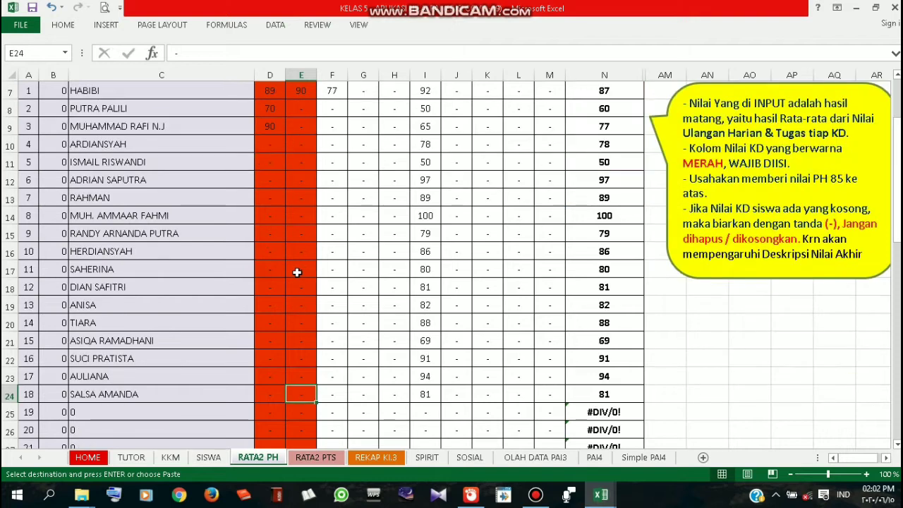
scroll(298, 271, up, 1)
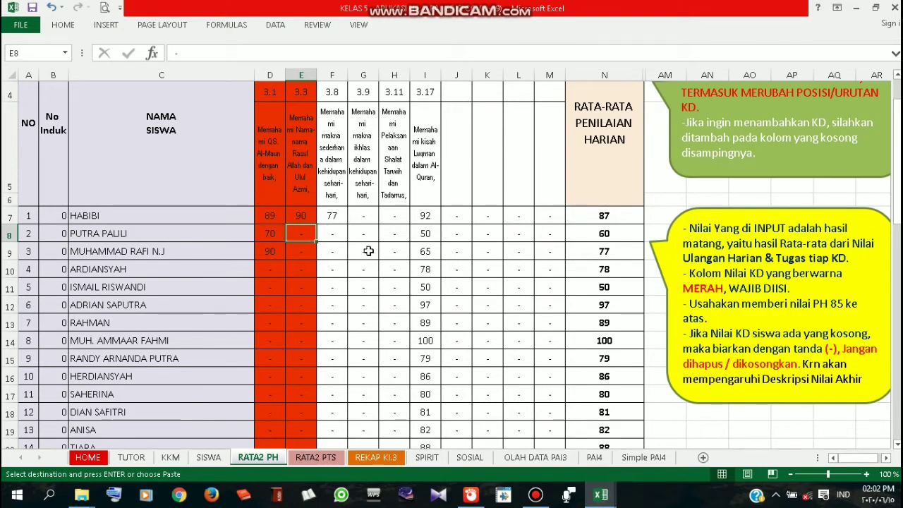
click(357, 234)
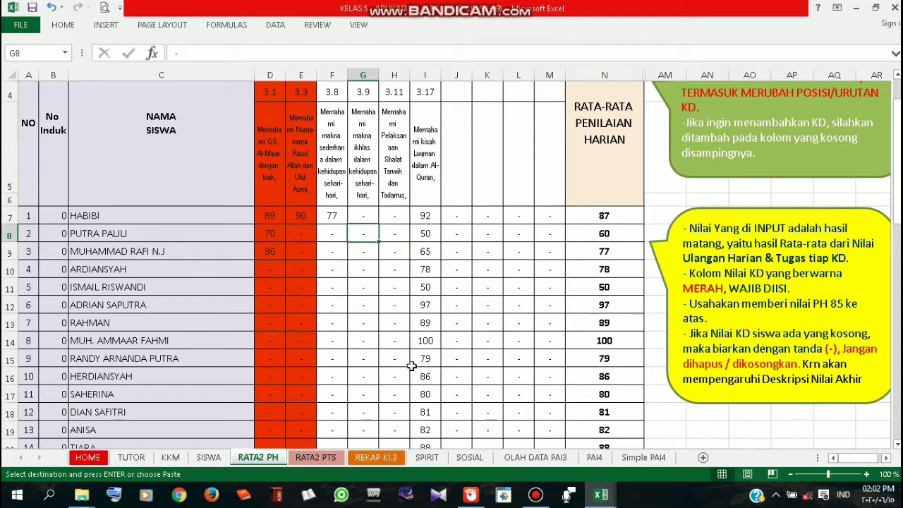
key(Escape)
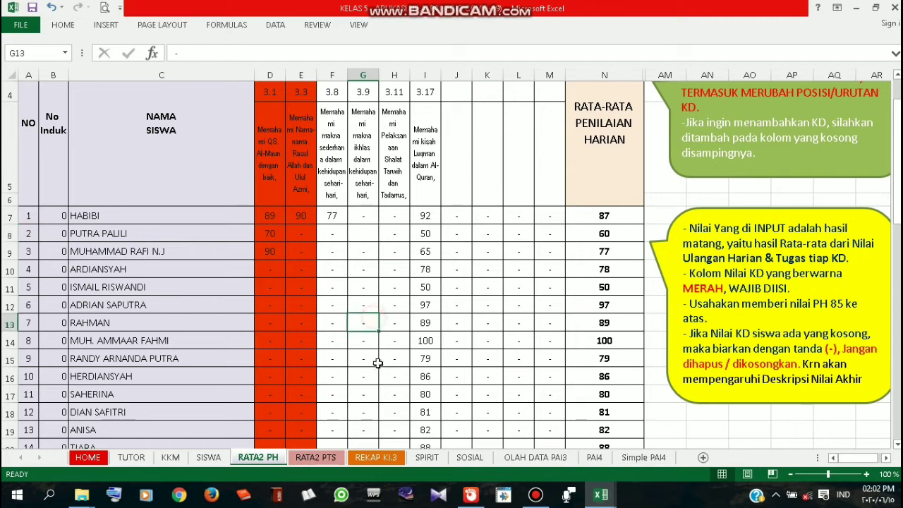
key(Delete)
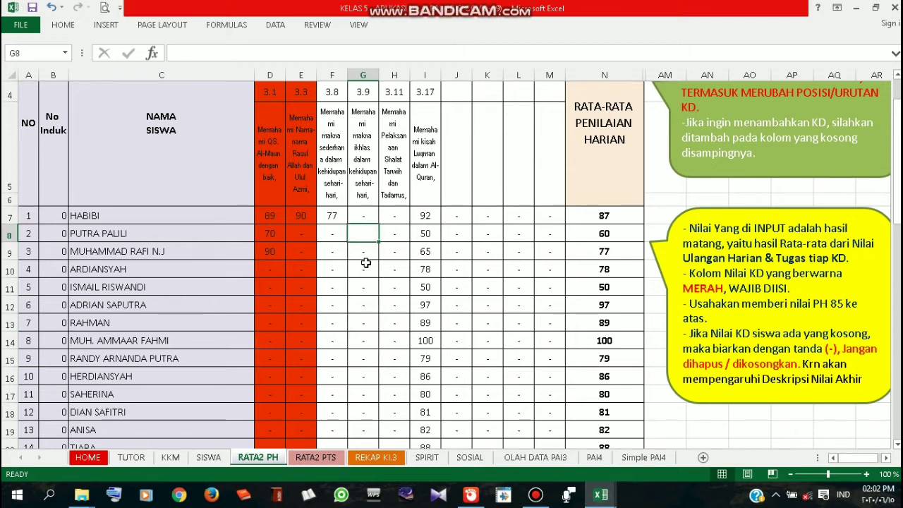
text(-)
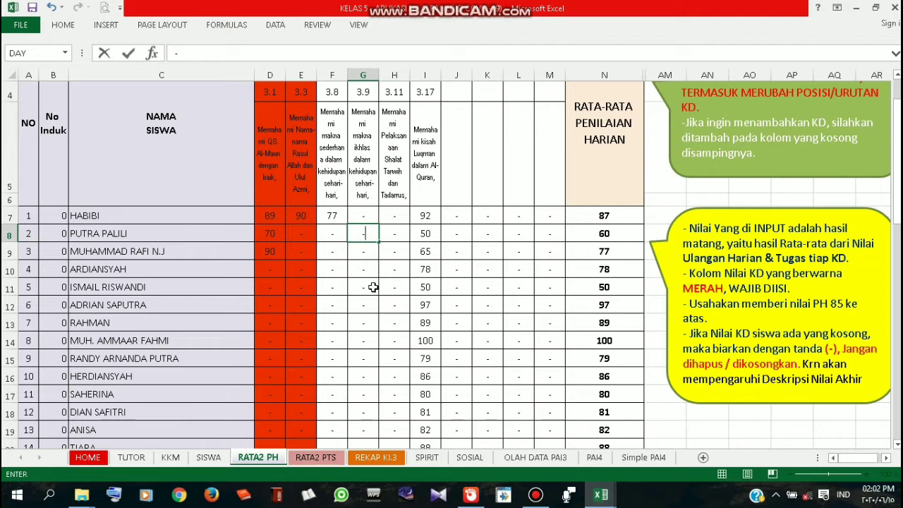
key(Return)
key(Return)
click(300, 237)
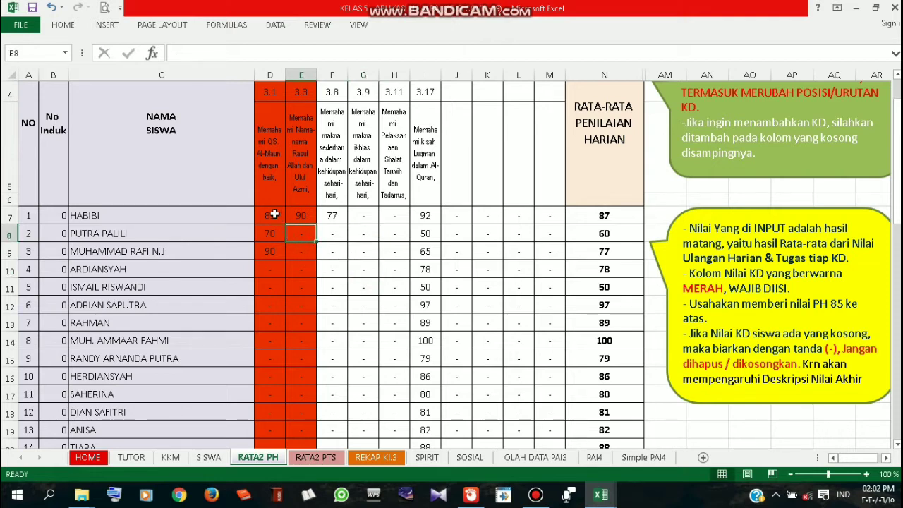
scroll(273, 211, down, 1)
scroll(281, 216, up, 1)
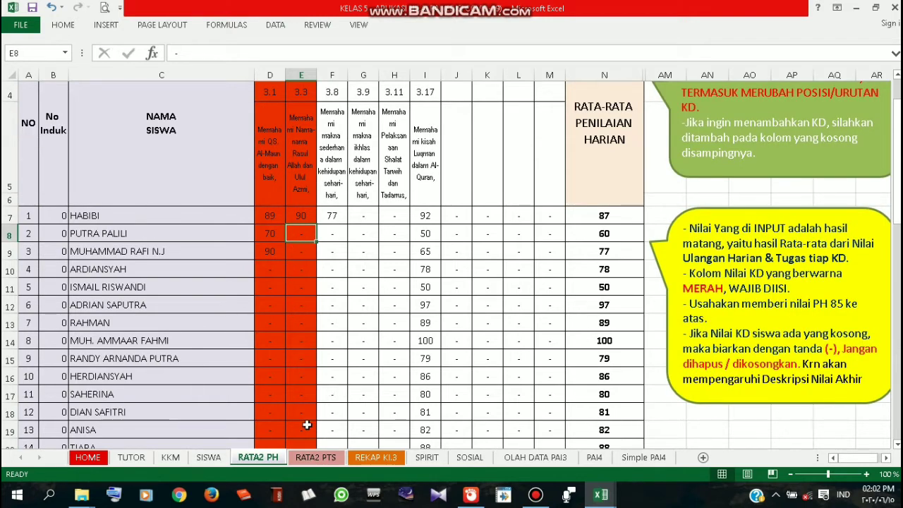
mouse_move(599, 498)
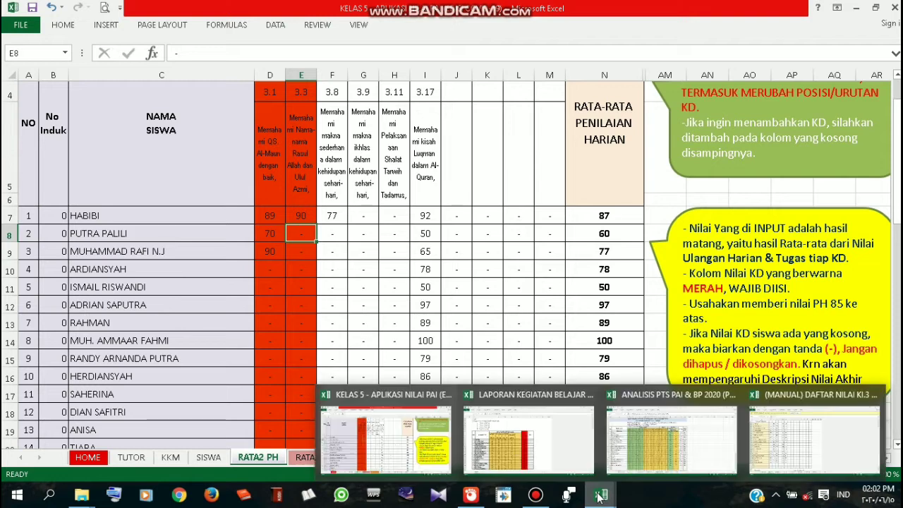
click(272, 217)
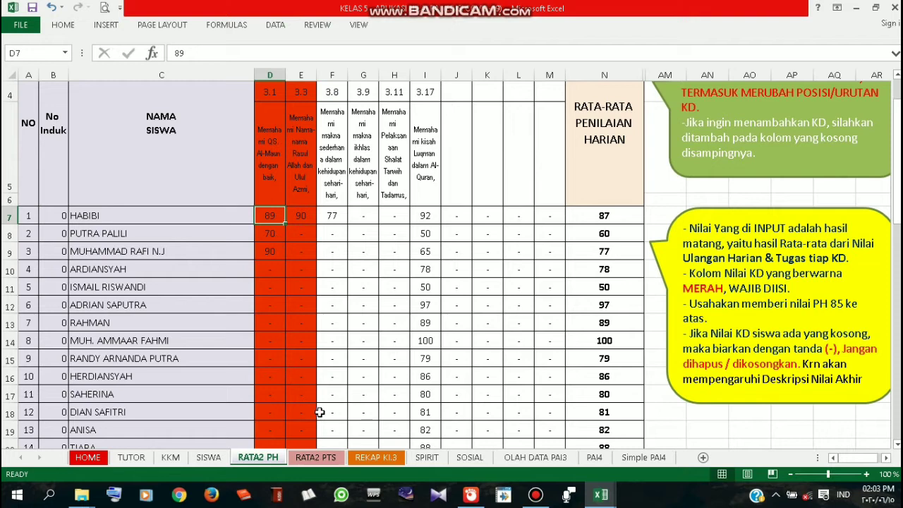
mouse_move(83, 496)
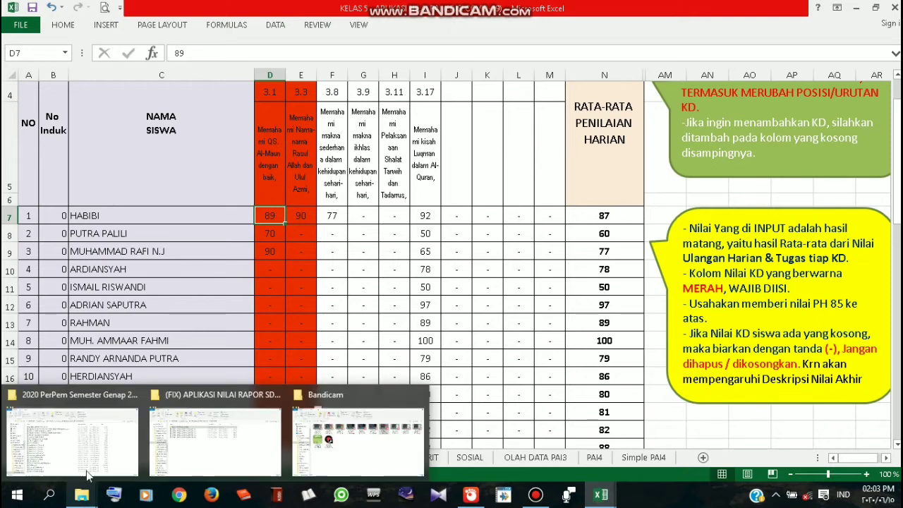
Open the (MANUAL) DAFTAR NILAI KI.3 & KI.4 workbook from the 2020 PerPem folder window
click(117, 455)
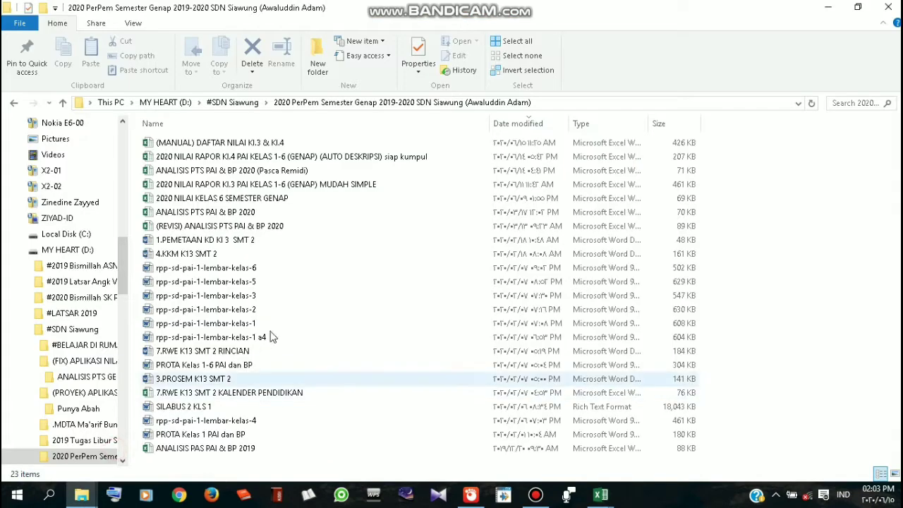
double_click(279, 144)
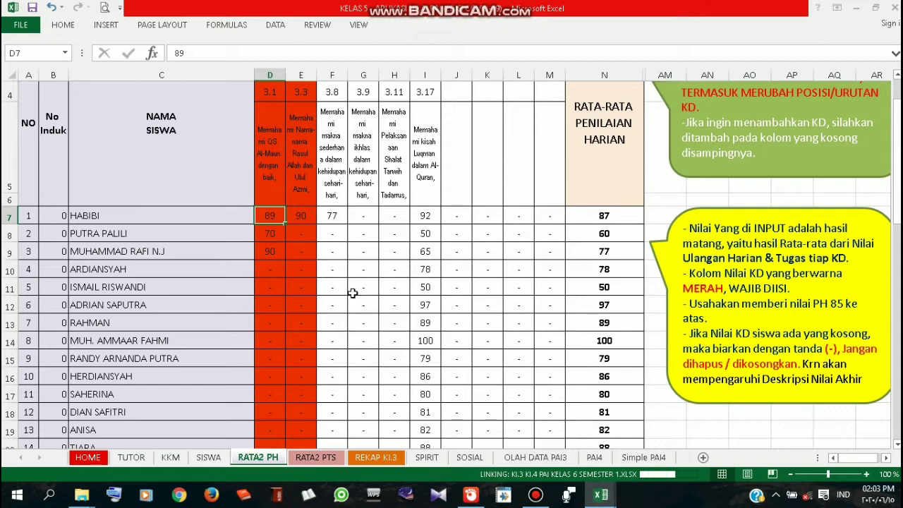
Copy the KD 3.1, 3.3 and 3.8 scores in C12:E29 on sheet PAI3 (5)
scroll(359, 313, down, 1)
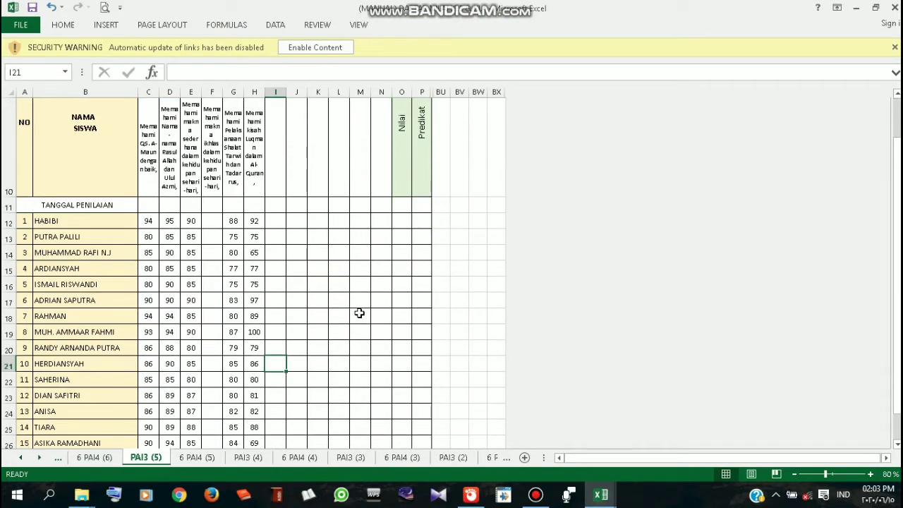
scroll(359, 312, up, 3)
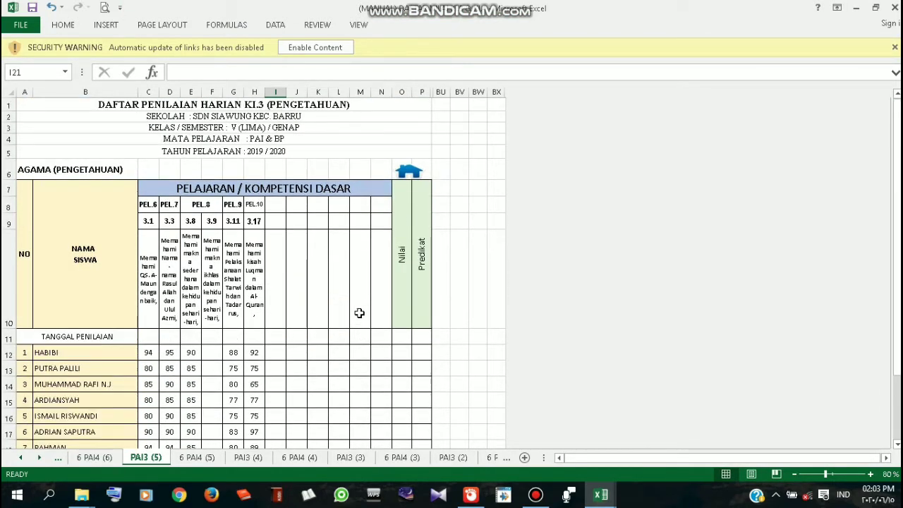
scroll(359, 312, down, 2)
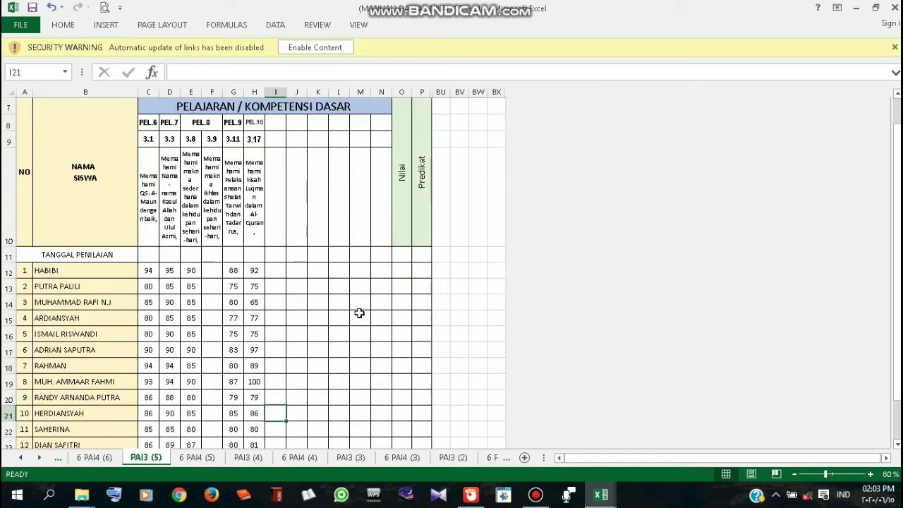
scroll(359, 313, down, 2)
scroll(332, 300, up, 1)
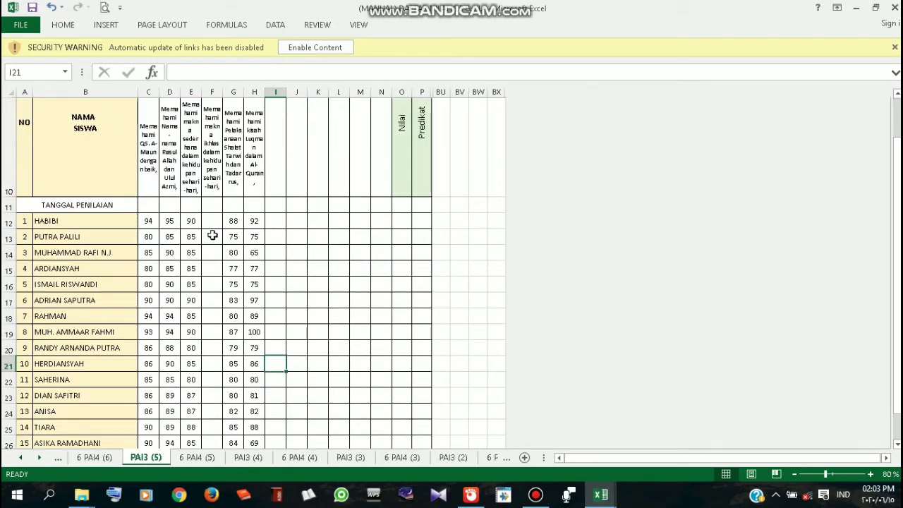
scroll(192, 229, up, 1)
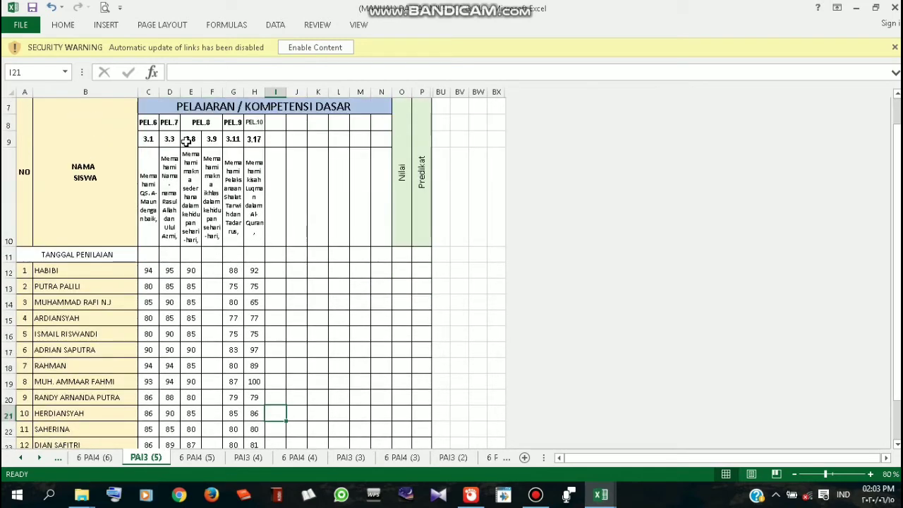
scroll(190, 251, down, 1)
click(149, 219)
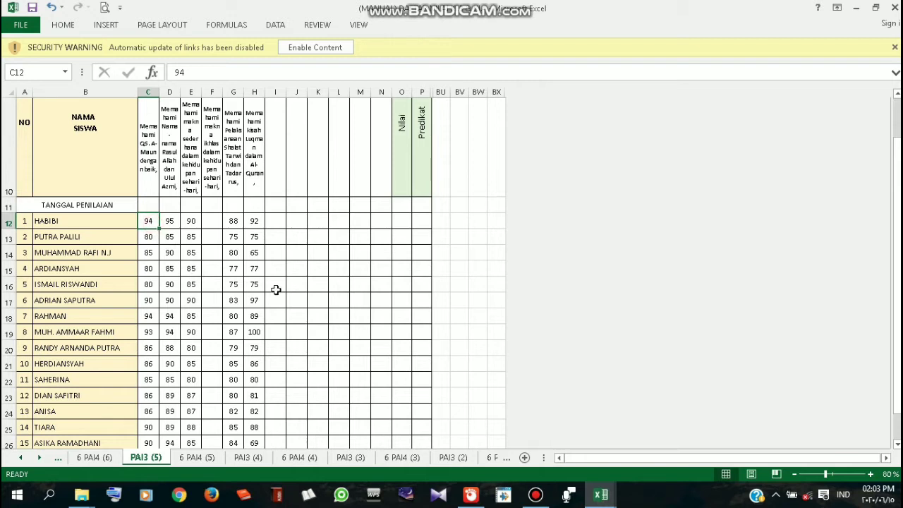
key(shift+Down)
key(shift+Down)
key(shift+Down)
key(shift+Down)
key(shift+Down)
key(shift+Down)
key(shift+Down)
key(shift+Down)
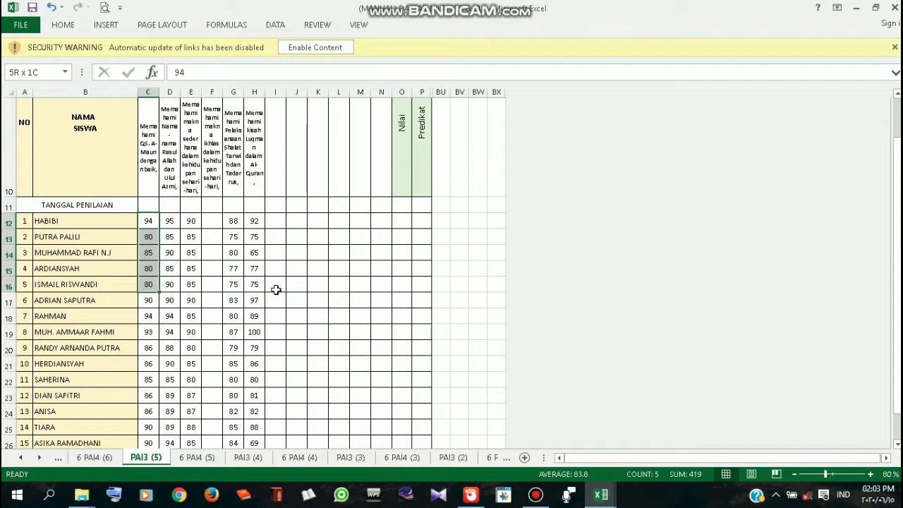
key(shift+Down)
key(shift+Down)
key(shift+Down)
key(shift+Down)
key(shift+Down)
key(shift+Down)
key(shift+Down)
key(shift+Down)
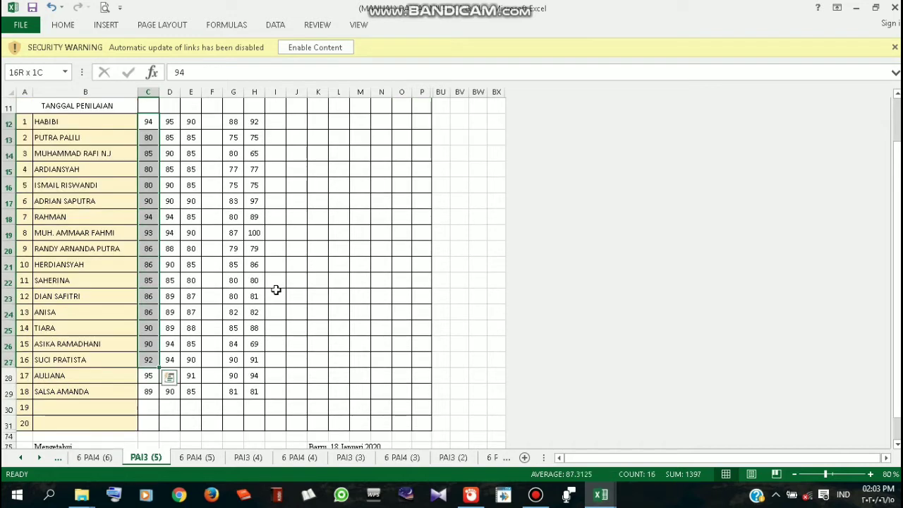
key(shift+Down)
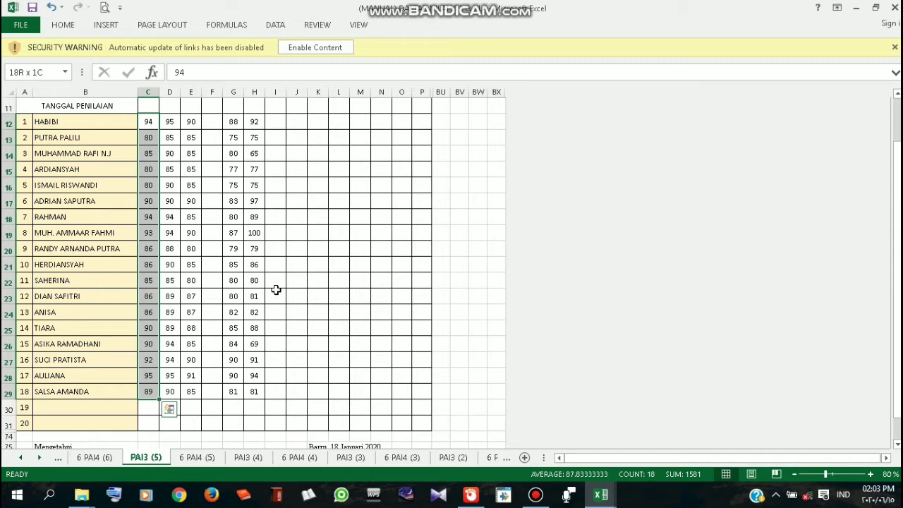
key(shift+Right)
key(shift+Right)
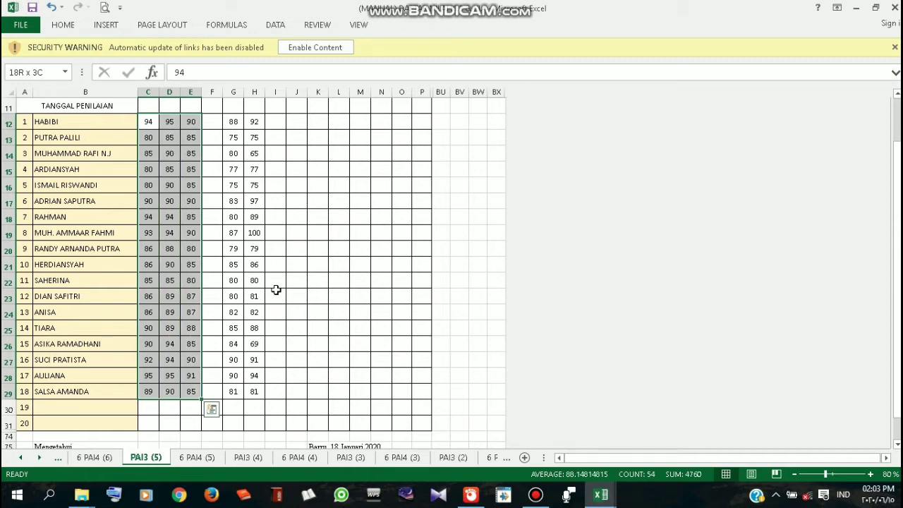
scroll(204, 268, up, 3)
scroll(194, 282, down, 3)
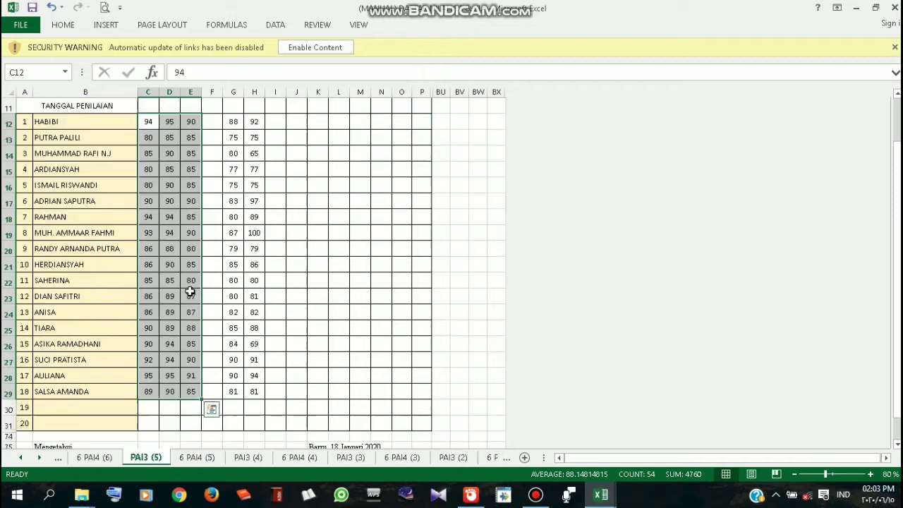
key(ctrl+c)
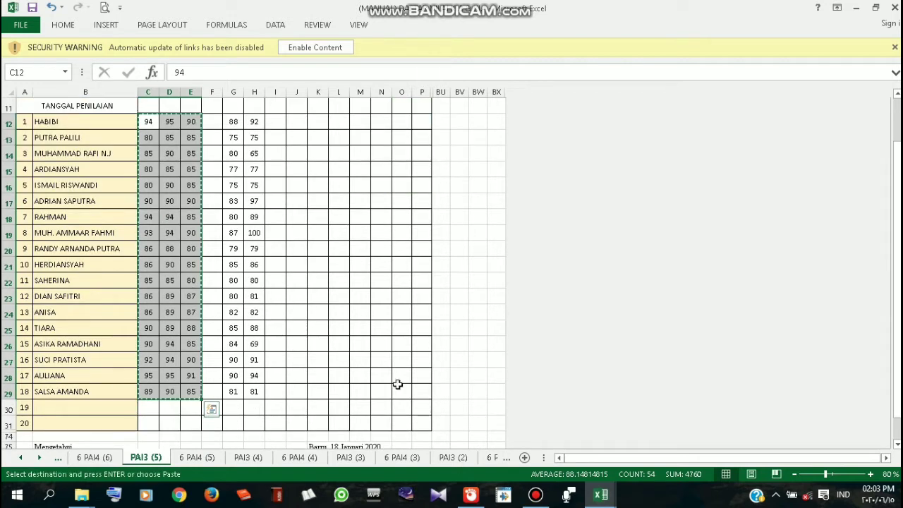
mouse_move(605, 502)
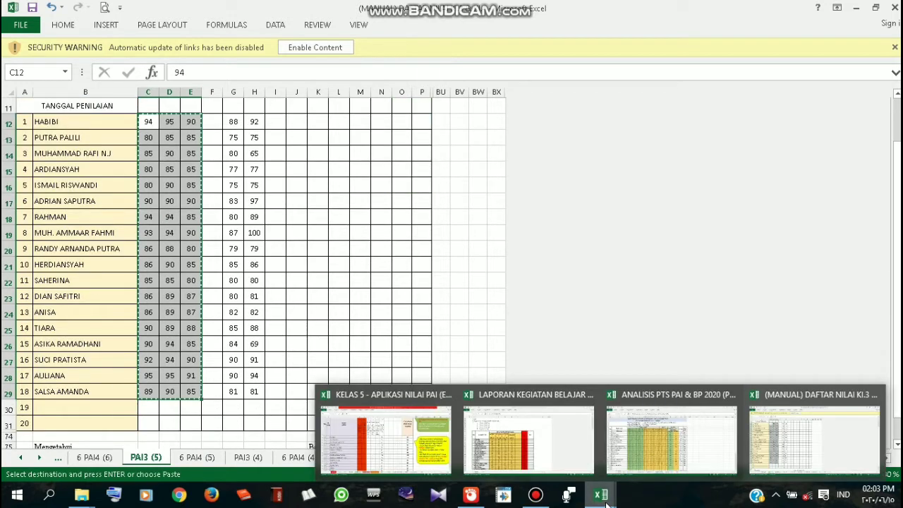
click(602, 495)
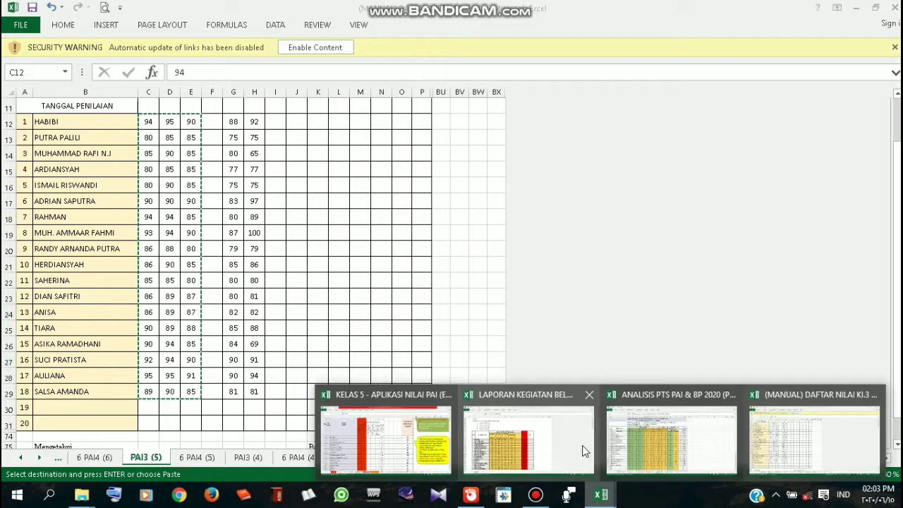
Paste-link the copied scores at D7 on RATA2 PH and review the updated averages
click(410, 440)
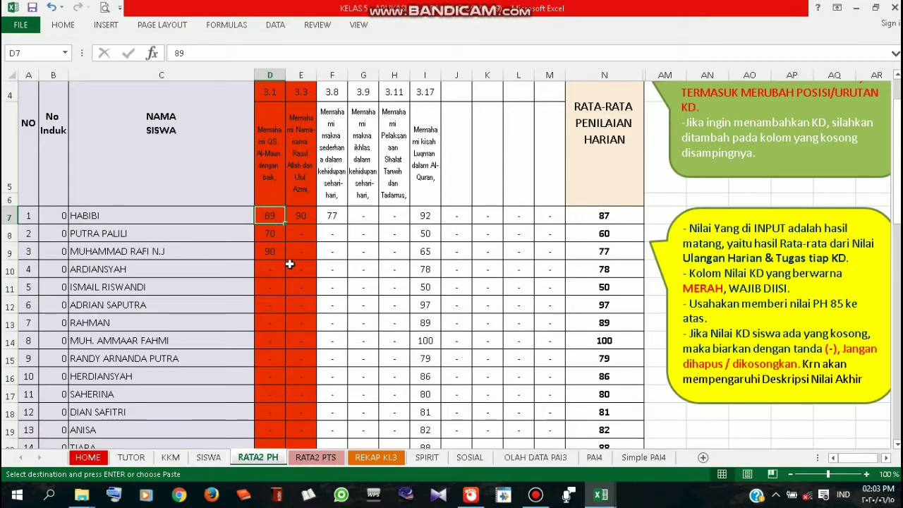
right_click(270, 216)
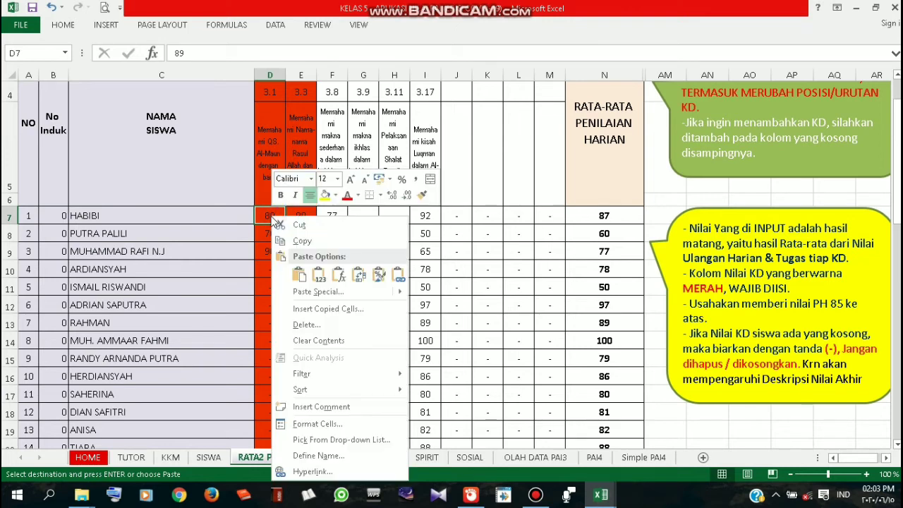
click(404, 275)
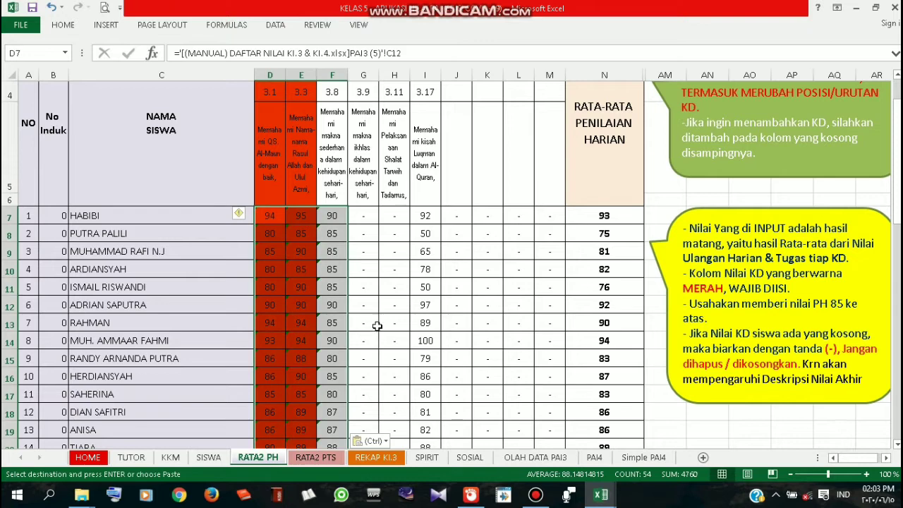
scroll(385, 297, up, 1)
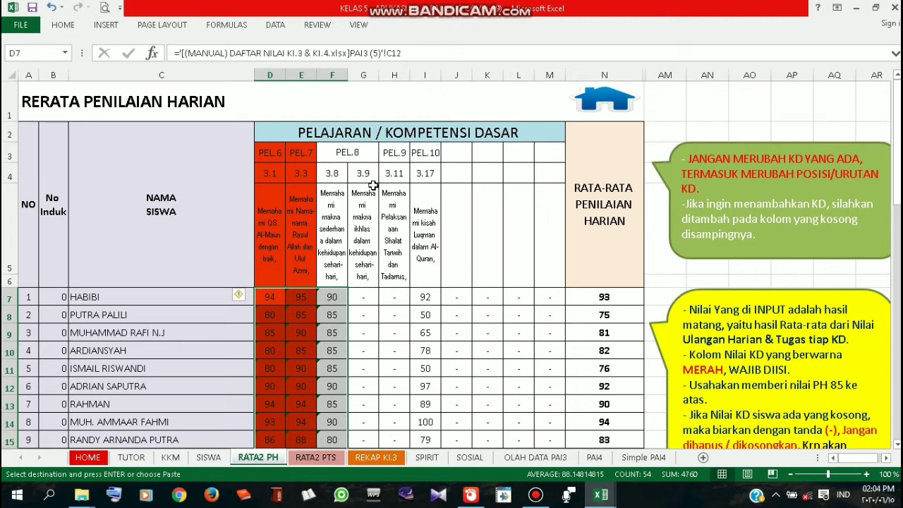
click(369, 211)
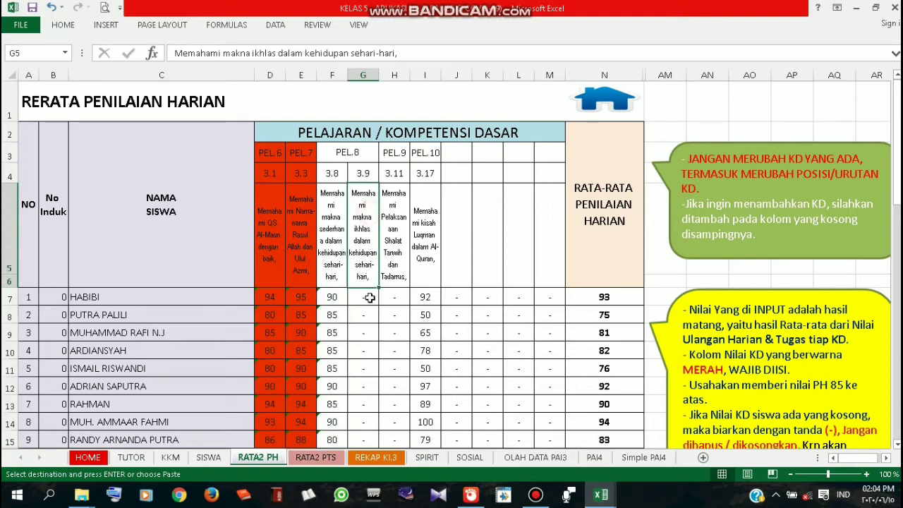
scroll(363, 309, down, 1)
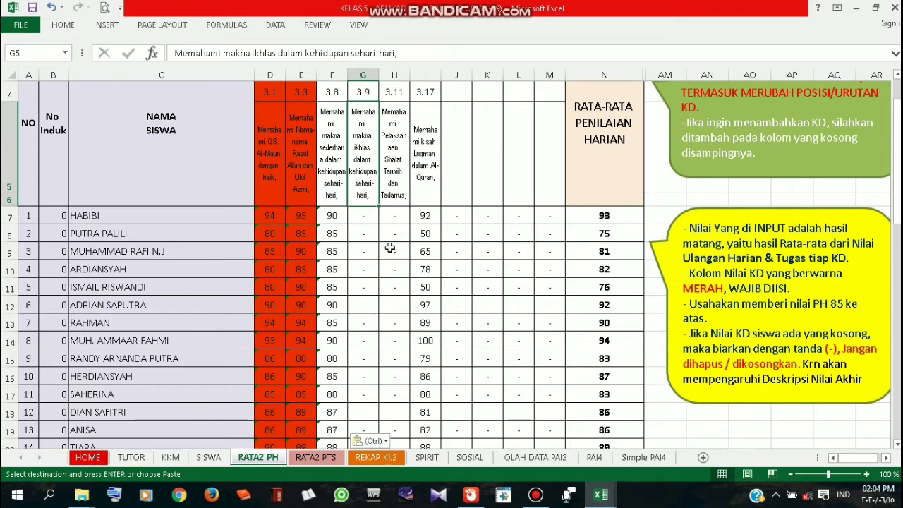
scroll(390, 247, up, 1)
scroll(391, 251, down, 1)
scroll(392, 251, up, 1)
scroll(395, 300, down, 1)
scroll(381, 226, up, 1)
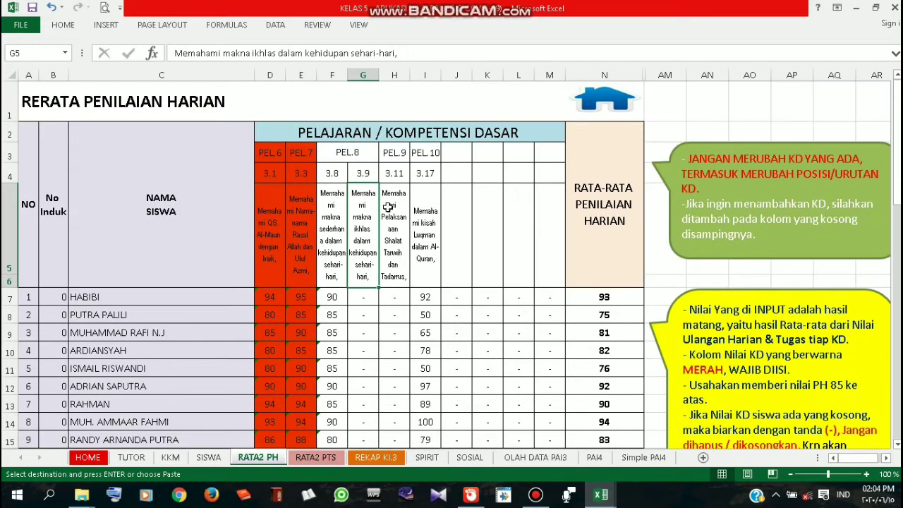
Copy the KD 3.11 scores in G12:G29 from the (MANUAL) workbook
click(601, 494)
click(788, 446)
scroll(383, 278, up, 2)
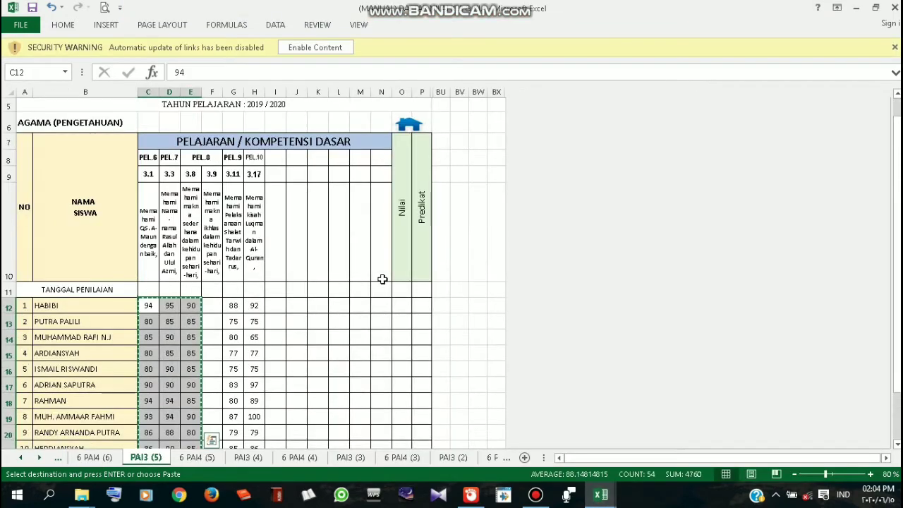
click(234, 174)
scroll(236, 290, down, 1)
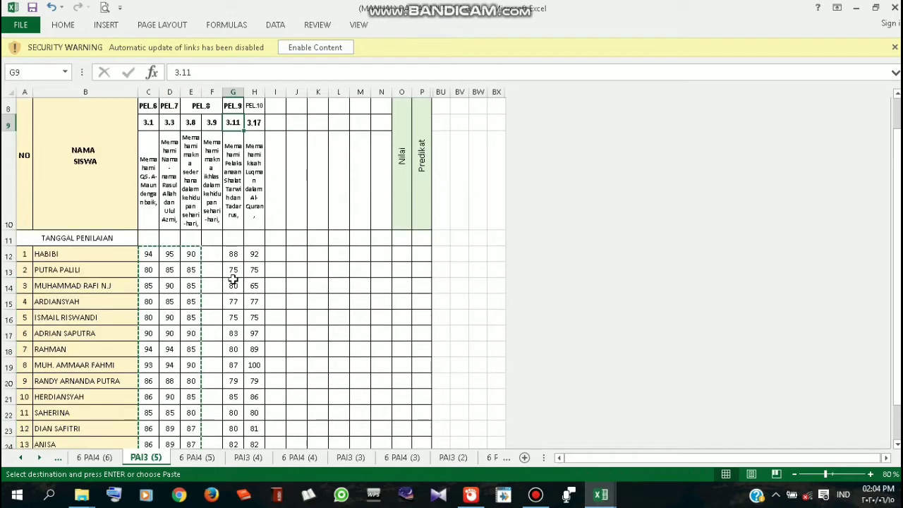
click(233, 254)
key(shift+Down)
key(shift+Down)
key(shift+Down)
key(shift+Down)
key(shift+Down)
key(shift+Down)
key(shift+Down)
key(shift+Down)
key(shift+Down)
key(shift+Down)
key(shift+Down)
key(shift+Down)
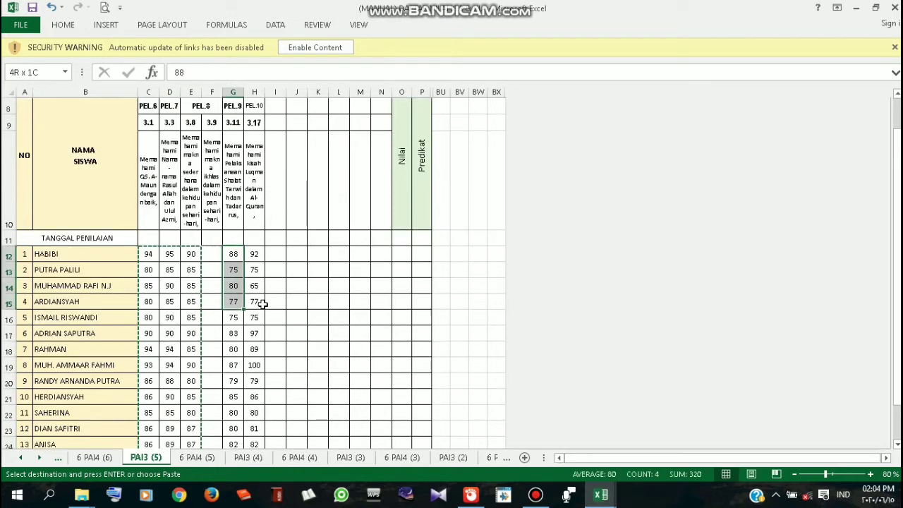
key(shift+Down)
key(shift+Down)
key(shift+Down)
key(shift+Down)
key(shift+Down)
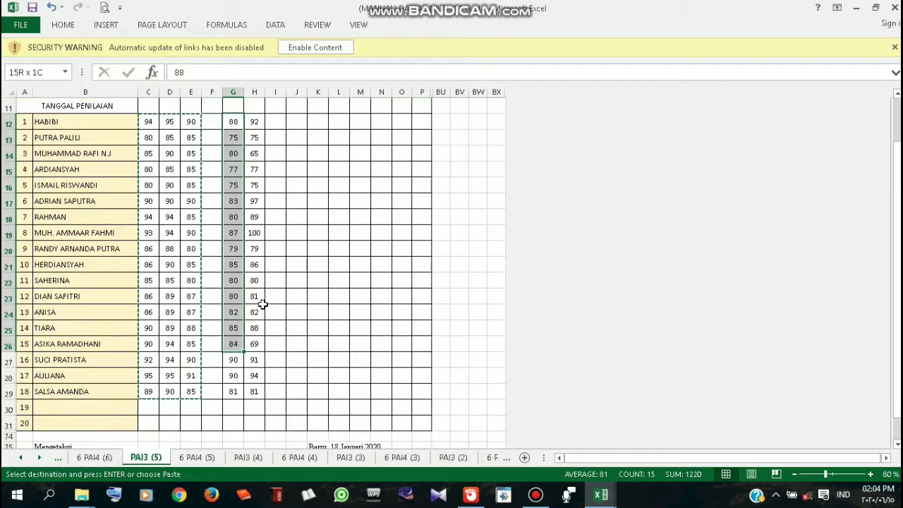
key(ctrl+c)
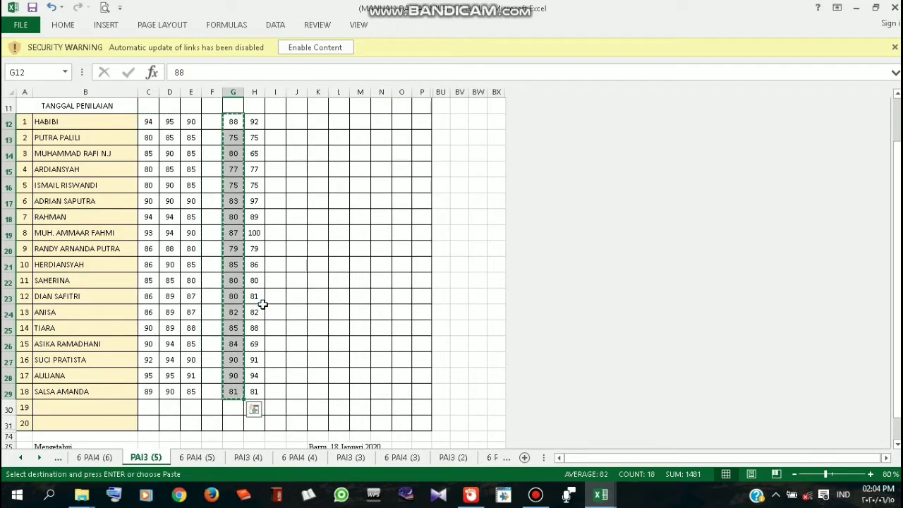
Paste-link the KD 3.11 scores under competency 3.11 on RATA2 PH, then return to the HOME sheet
click(598, 499)
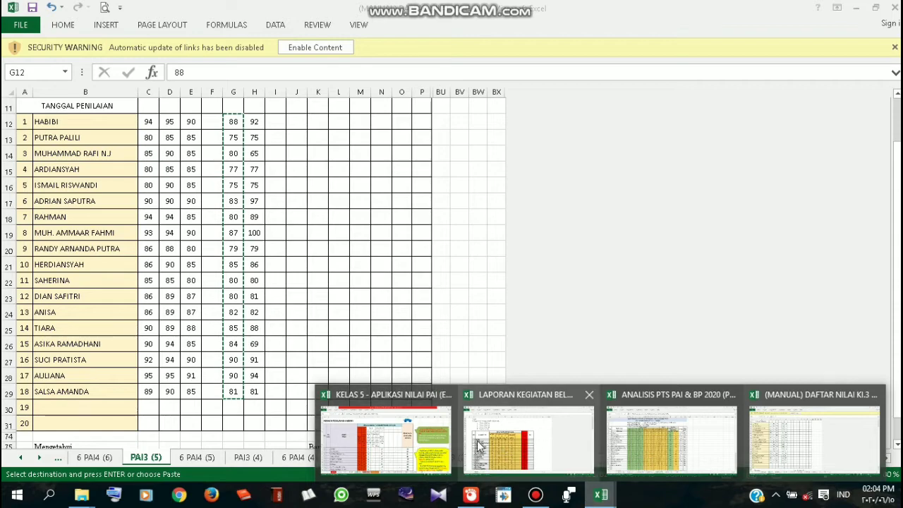
click(405, 441)
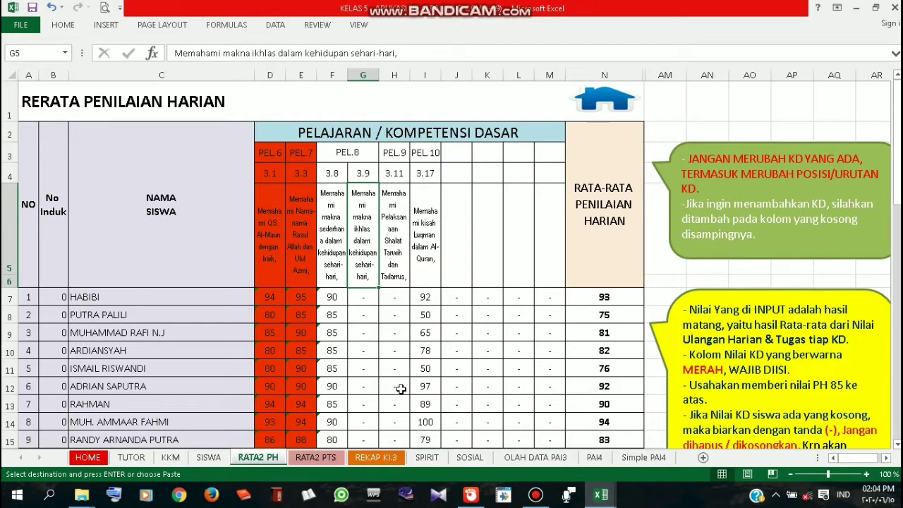
click(392, 297)
scroll(393, 297, down, 1)
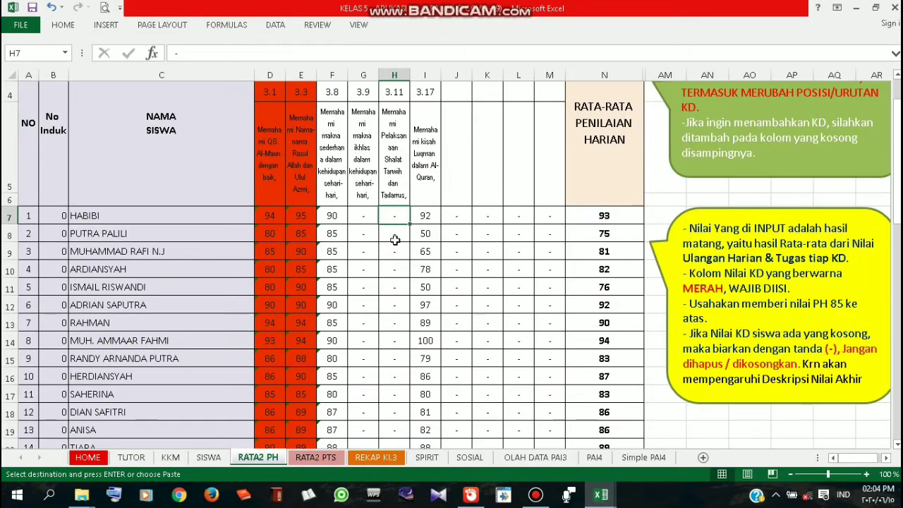
right_click(393, 215)
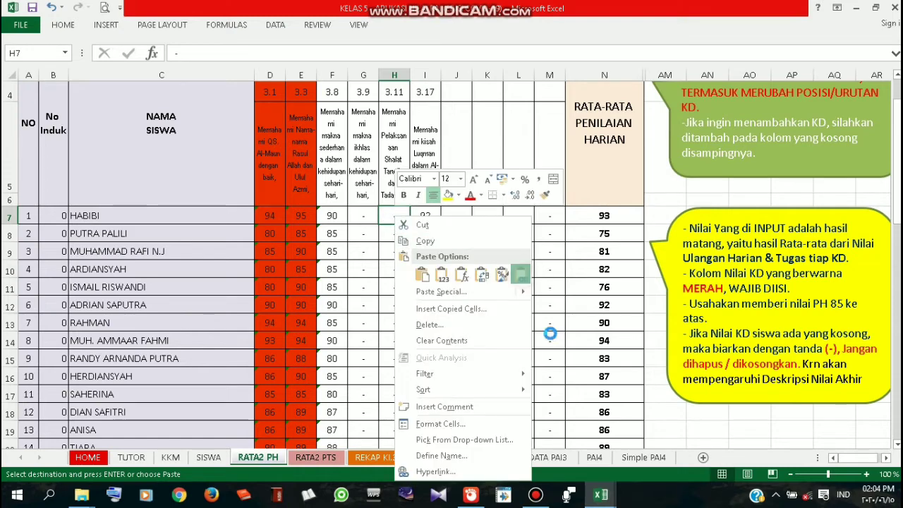
click(551, 333)
scroll(494, 310, down, 2)
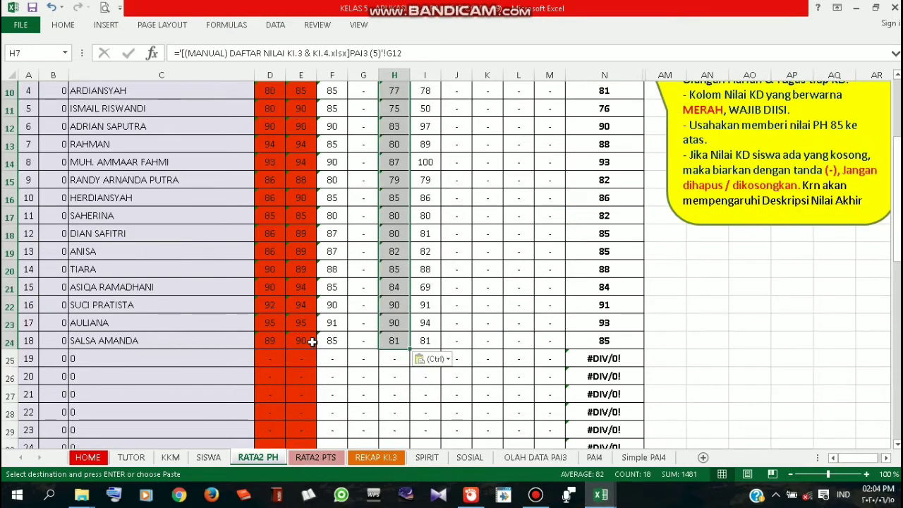
scroll(310, 179, up, 1)
scroll(307, 265, up, 1)
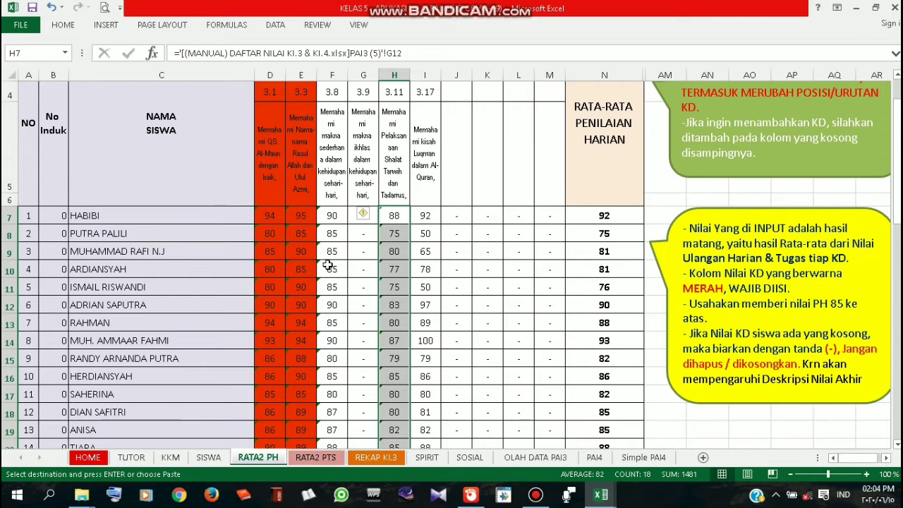
scroll(327, 265, down, 1)
scroll(328, 273, up, 1)
scroll(328, 272, up, 1)
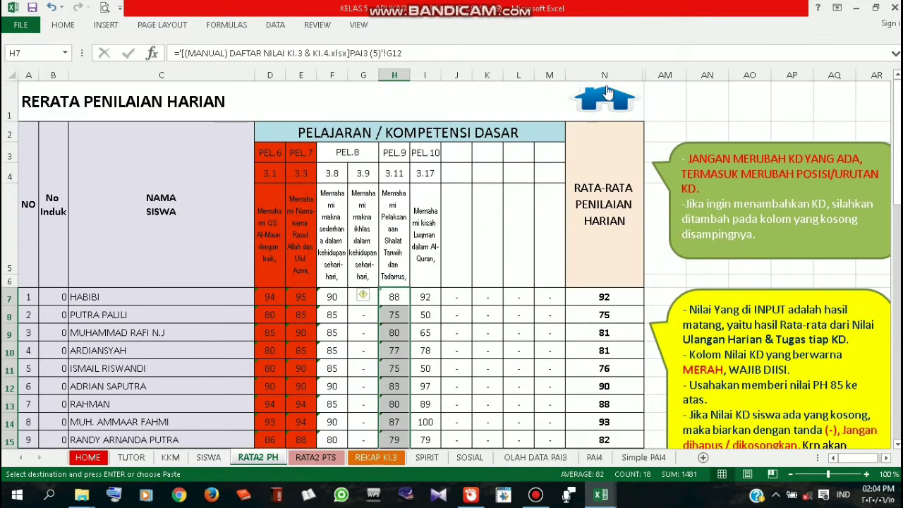
click(607, 88)
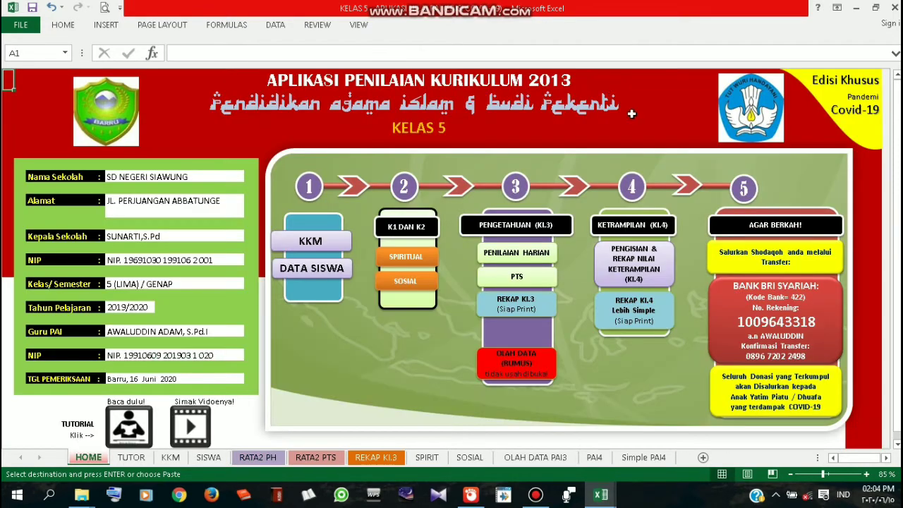
Switch to the REKAP KI.3 recap sheet and scroll through the student list
click(548, 308)
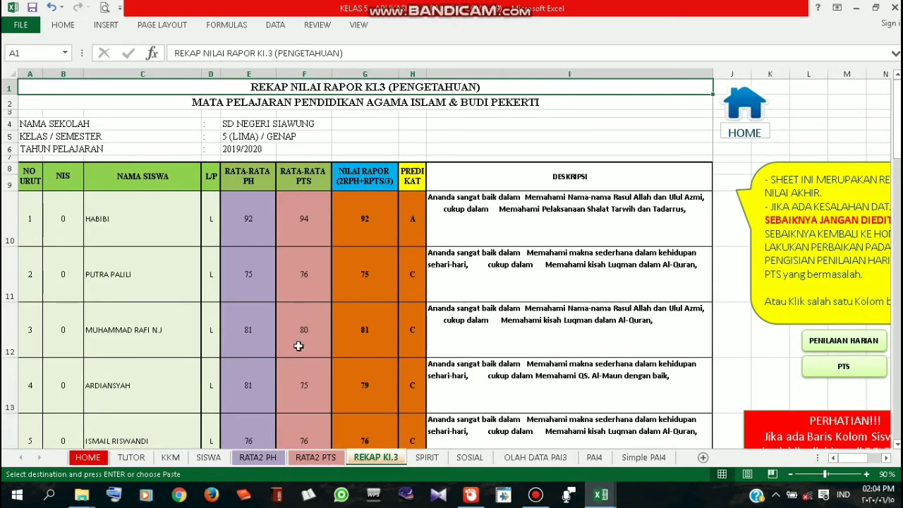
scroll(203, 317, down, 5)
scroll(206, 319, down, 6)
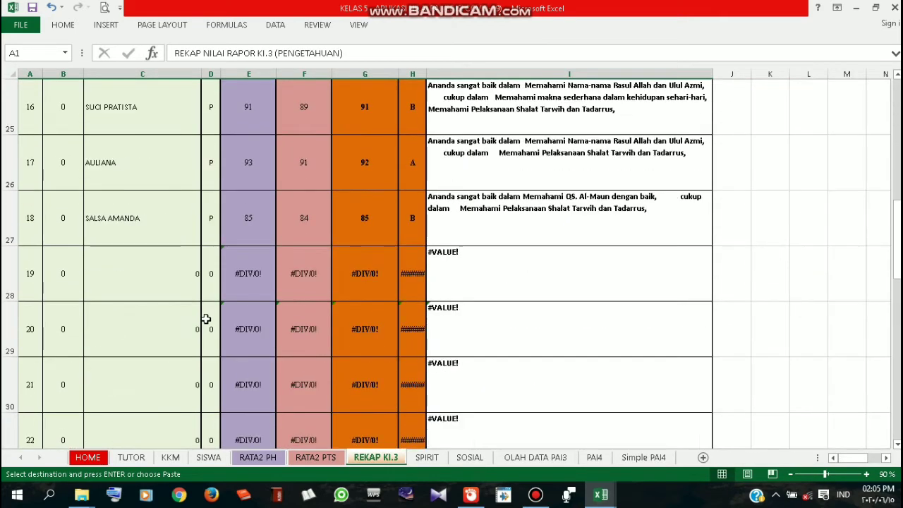
scroll(208, 319, up, 11)
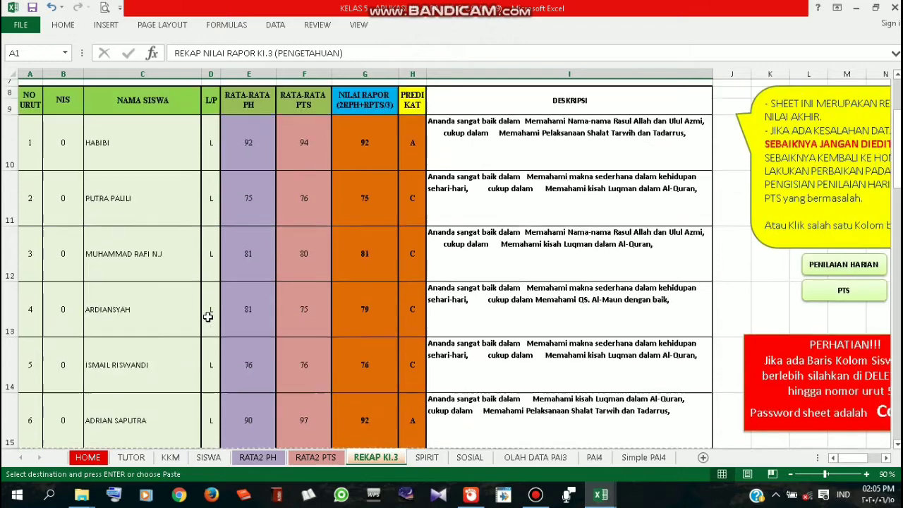
scroll(241, 324, down, 2)
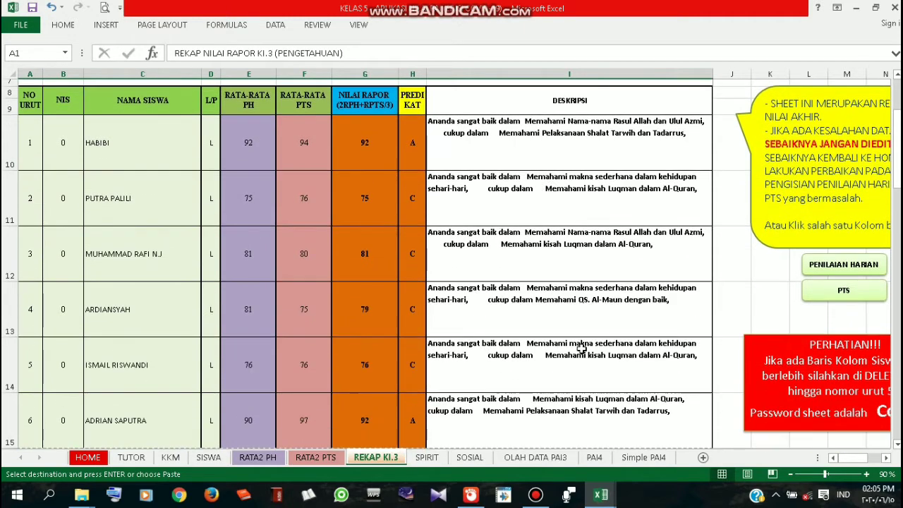
scroll(580, 349, up, 2)
scroll(581, 349, down, 3)
scroll(581, 349, down, 4)
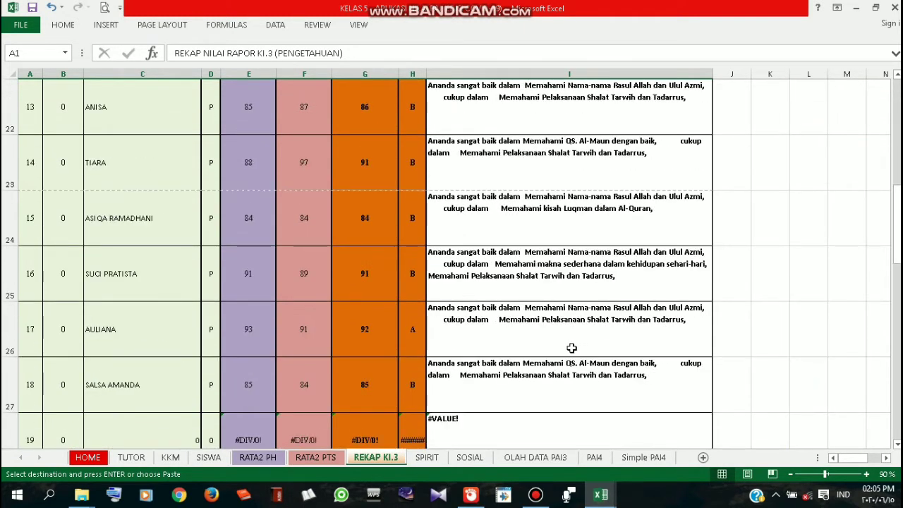
Inspect the last filled student's linked row and the first empty student row, item 19
click(30, 224)
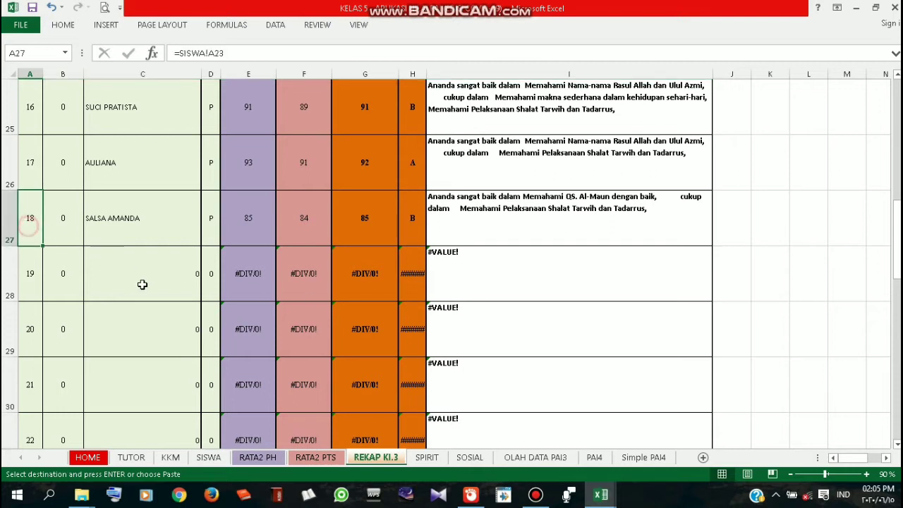
scroll(161, 287, down, 1)
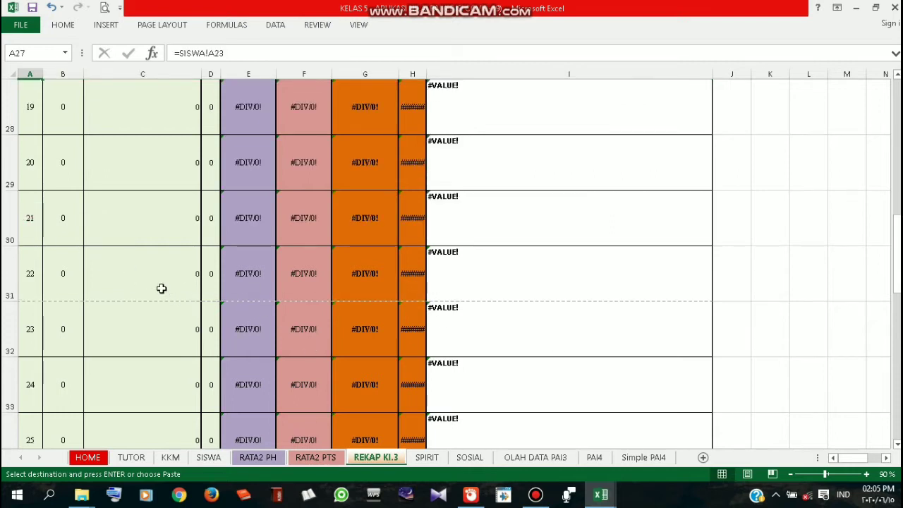
scroll(158, 286, up, 1)
click(27, 273)
scroll(33, 306, down, 1)
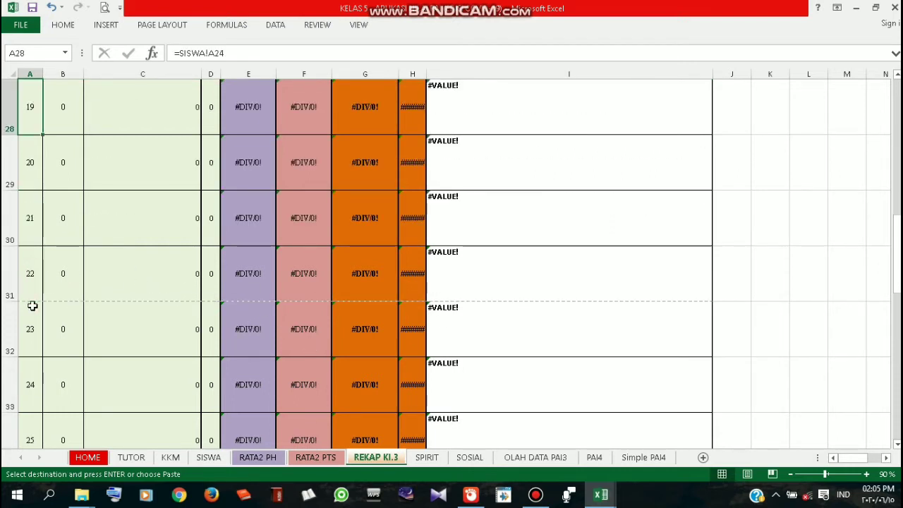
scroll(33, 306, up, 1)
scroll(32, 296, down, 3)
scroll(395, 328, down, 2)
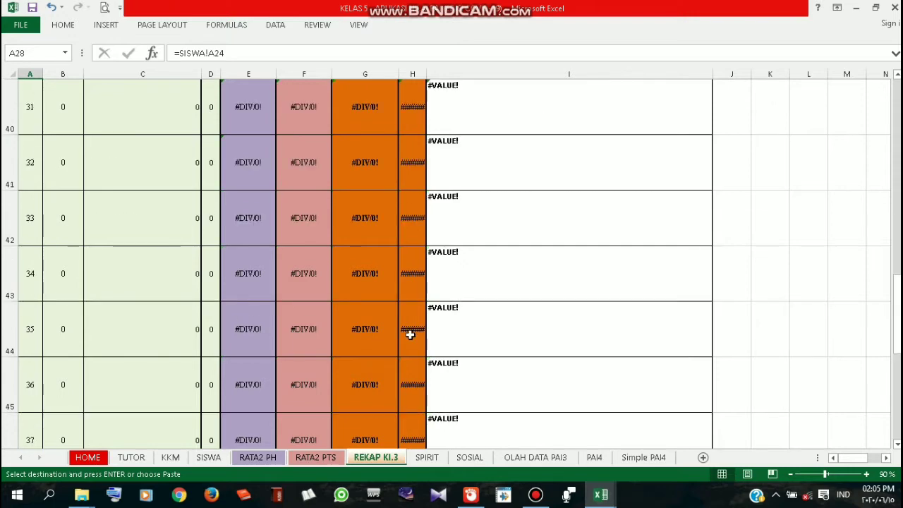
scroll(425, 343, up, 11)
Adjust the sheet view and select row header 28, the first empty student row
click(886, 457)
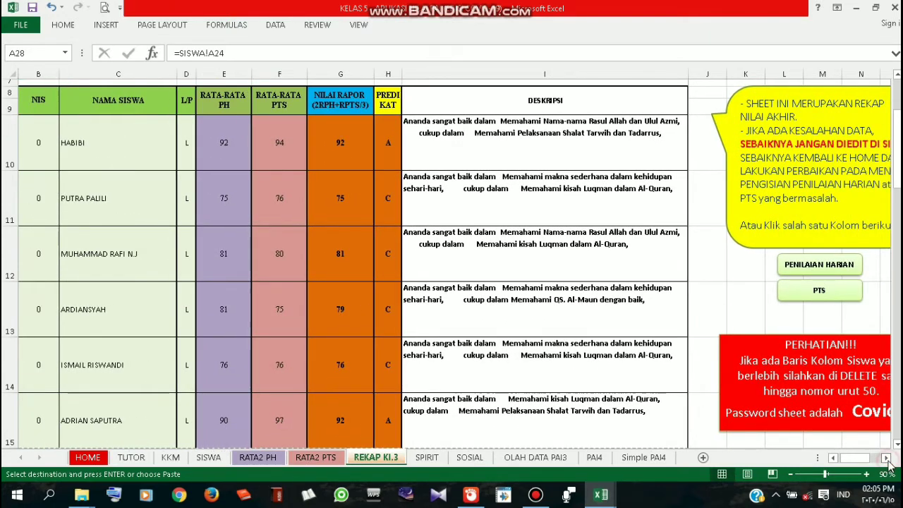
click(885, 457)
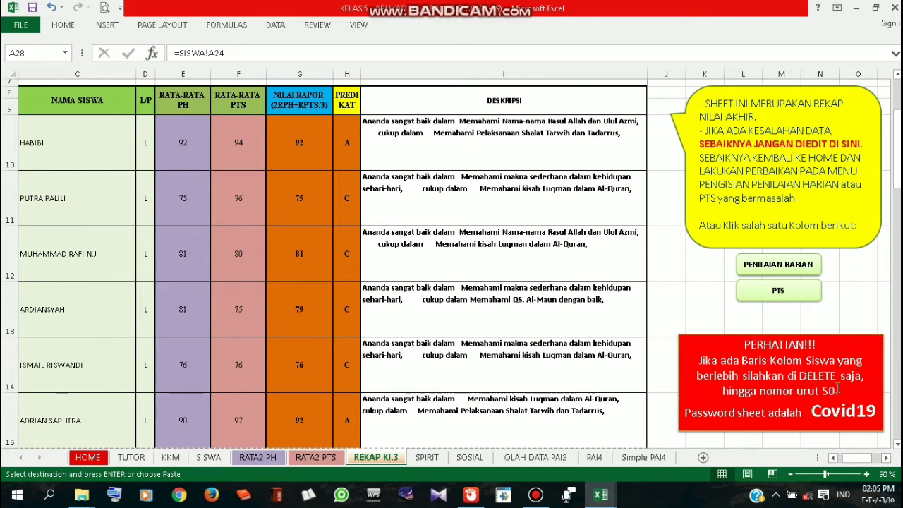
click(833, 458)
click(834, 458)
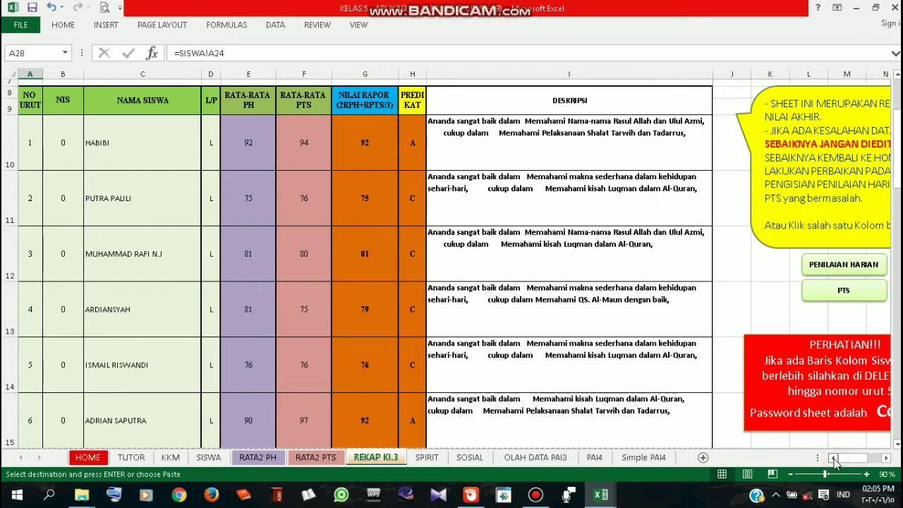
click(886, 457)
click(886, 457)
click(886, 457)
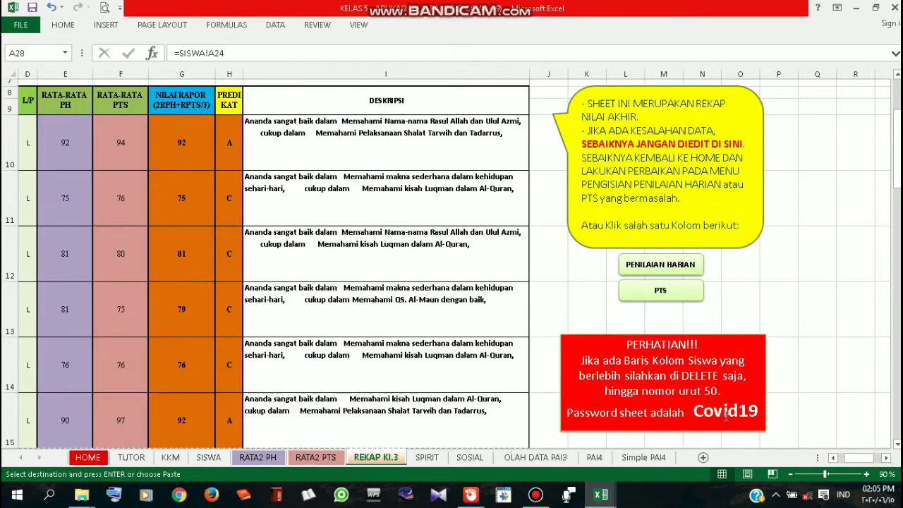
click(833, 458)
click(832, 457)
click(833, 458)
scroll(178, 305, down, 4)
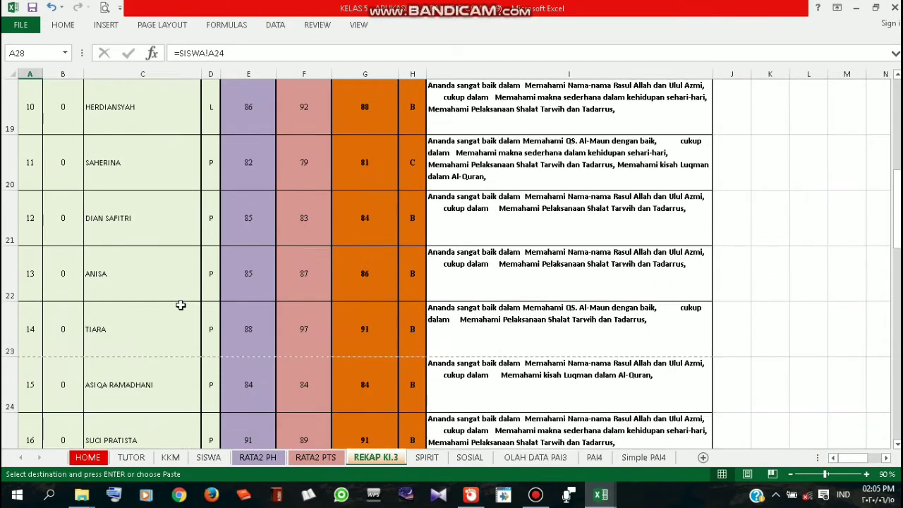
scroll(181, 305, down, 1)
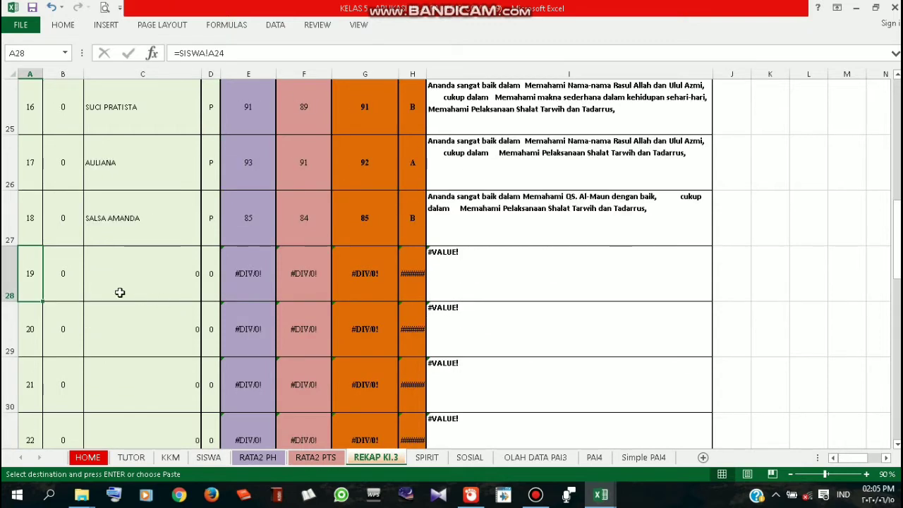
click(6, 278)
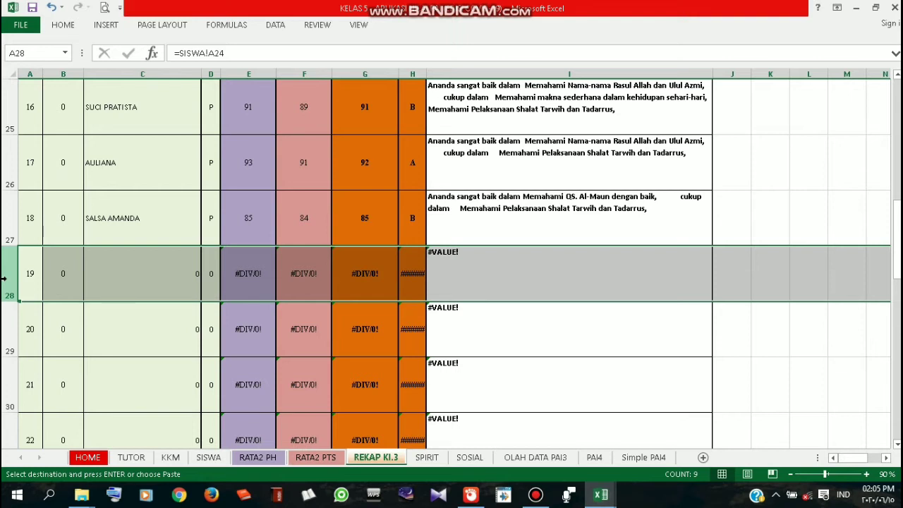
Select the empty student rows 28 to 59 and bring up their row menu
drag(4, 279, 3, 350)
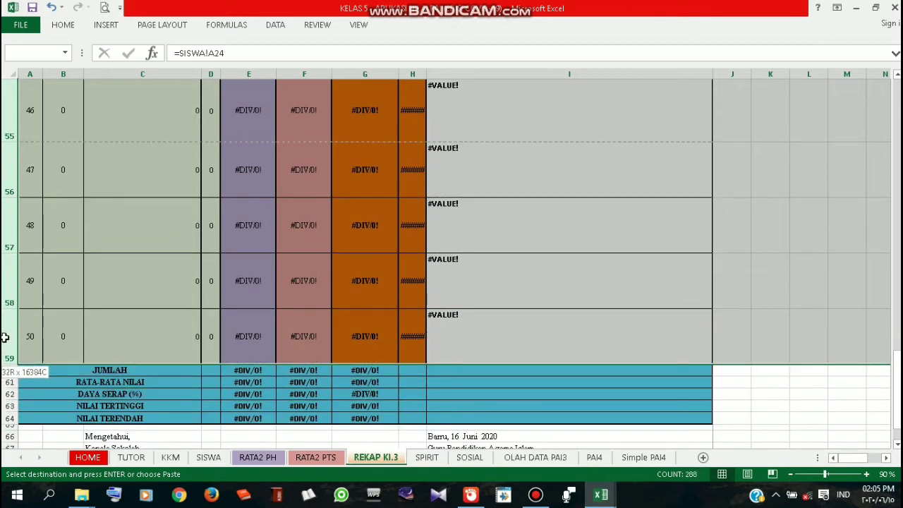
drag(94, 350, 20, 338)
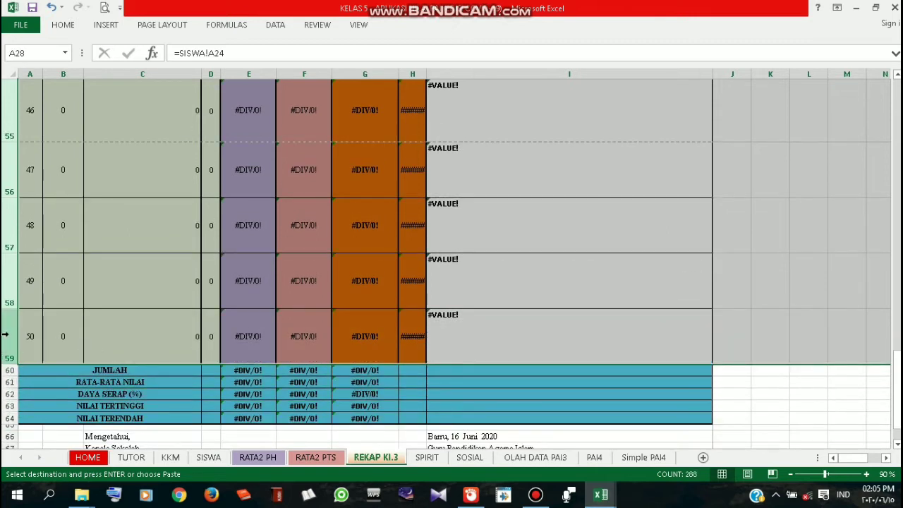
right_click(8, 336)
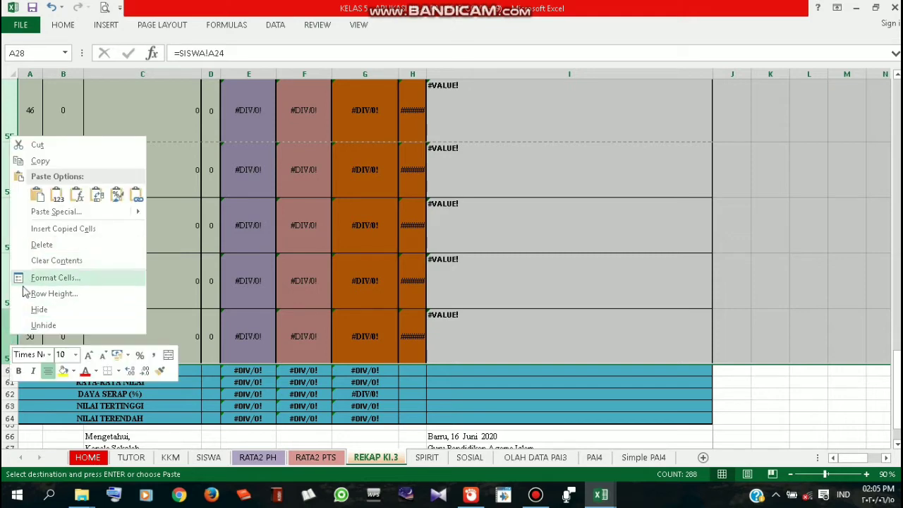
right_click(379, 459)
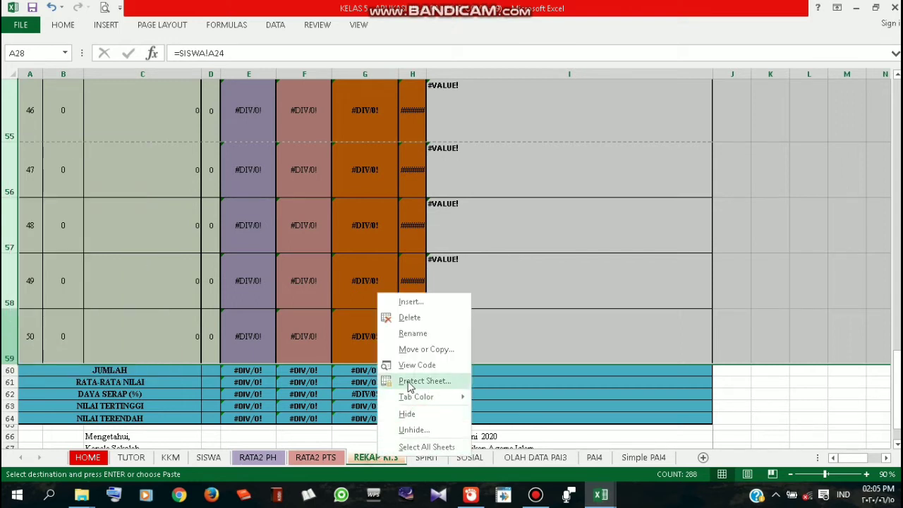
right_click(6, 284)
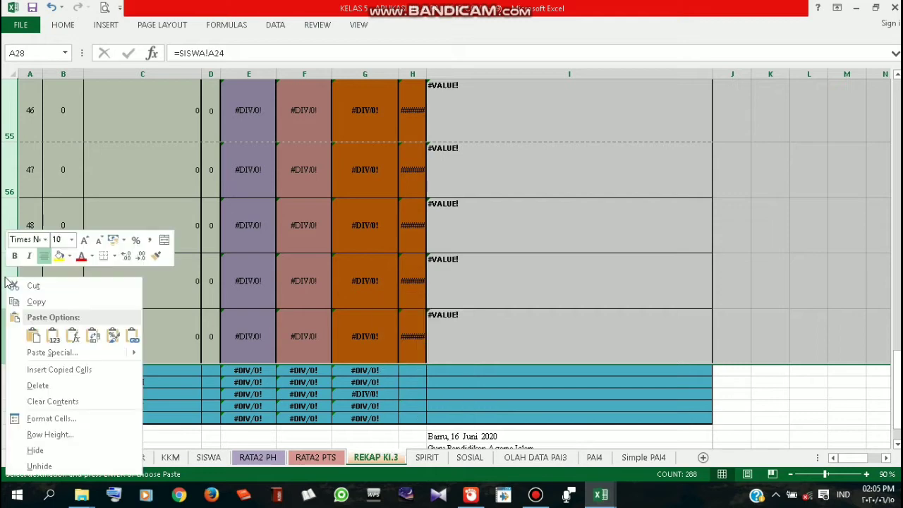
right_click(11, 173)
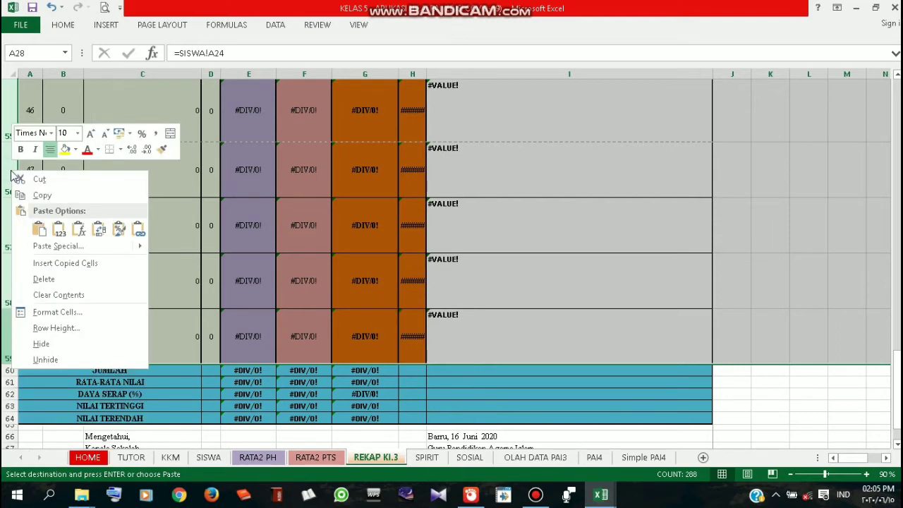
Delete rows 28 to 59 and check the summary rows now average 85.4, 86.1 and 85.6
click(43, 279)
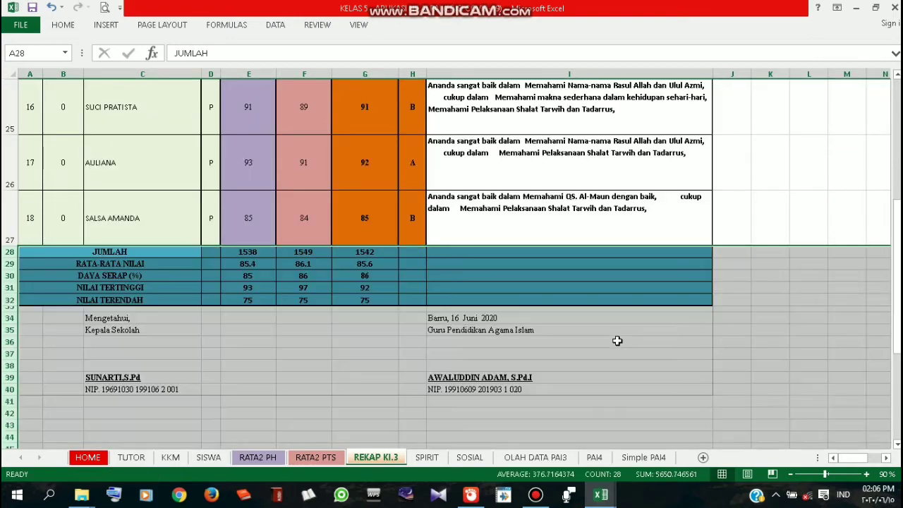
click(617, 341)
scroll(617, 340, up, 5)
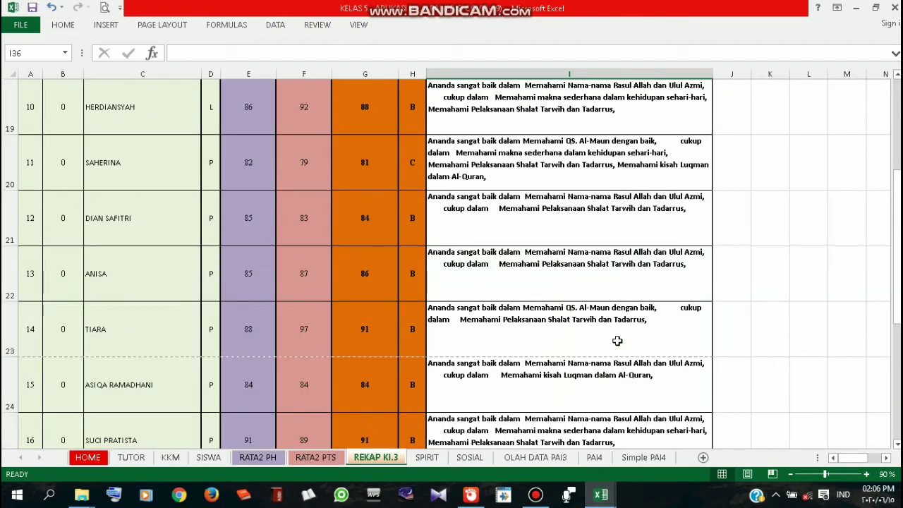
scroll(617, 341, up, 2)
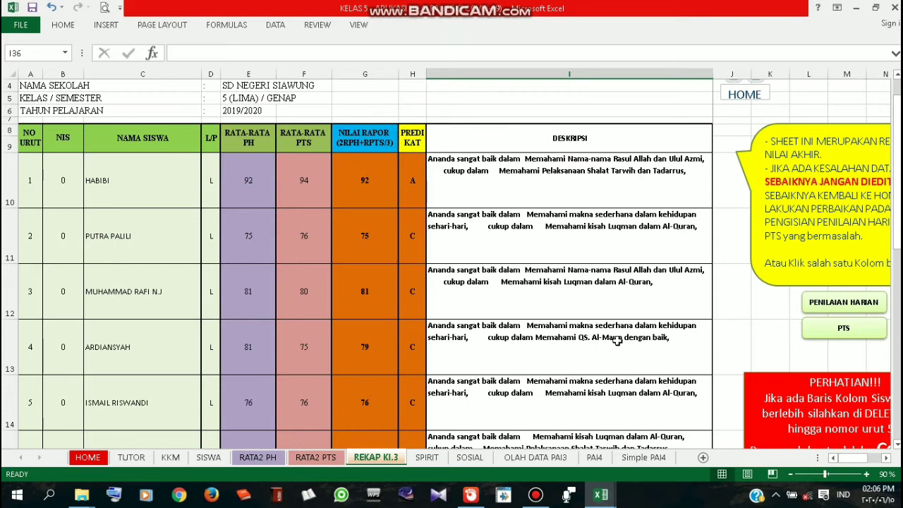
scroll(617, 341, up, 1)
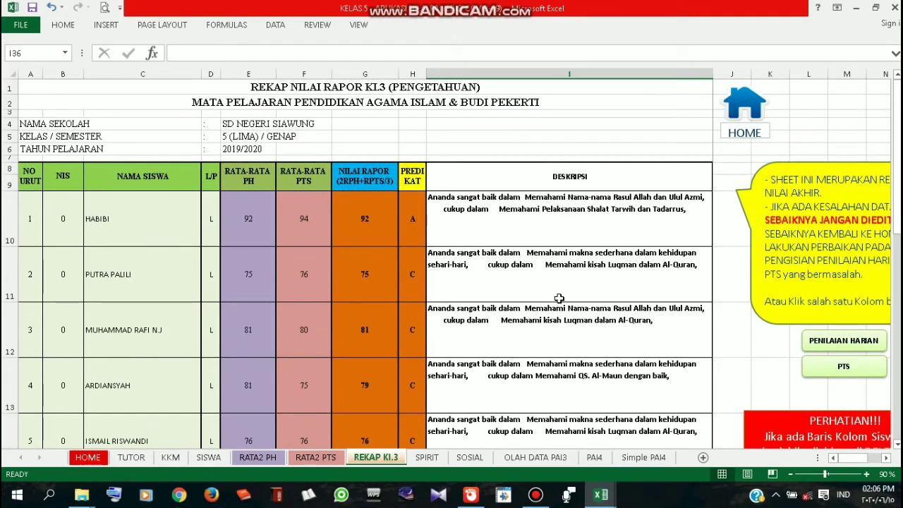
scroll(559, 298, down, 1)
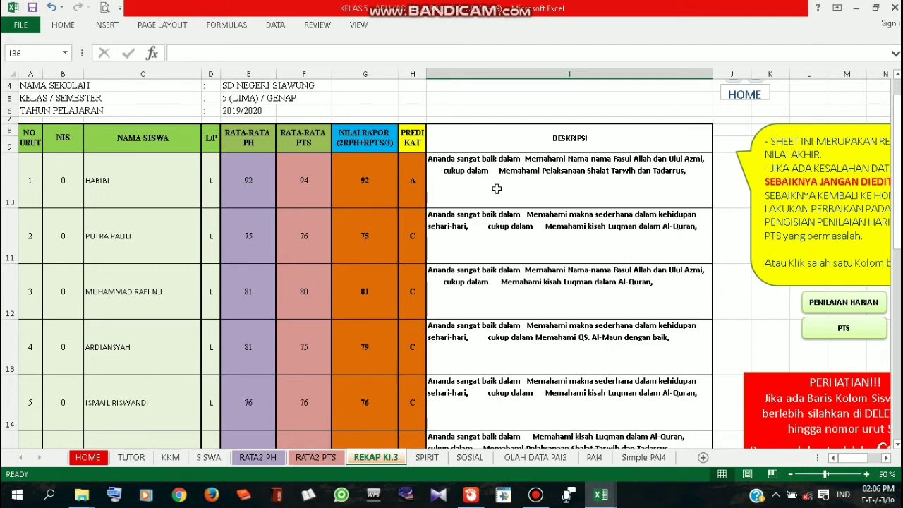
scroll(496, 189, down, 2)
Select the range A1:I40, from the title rows through the signature block
scroll(496, 189, up, 3)
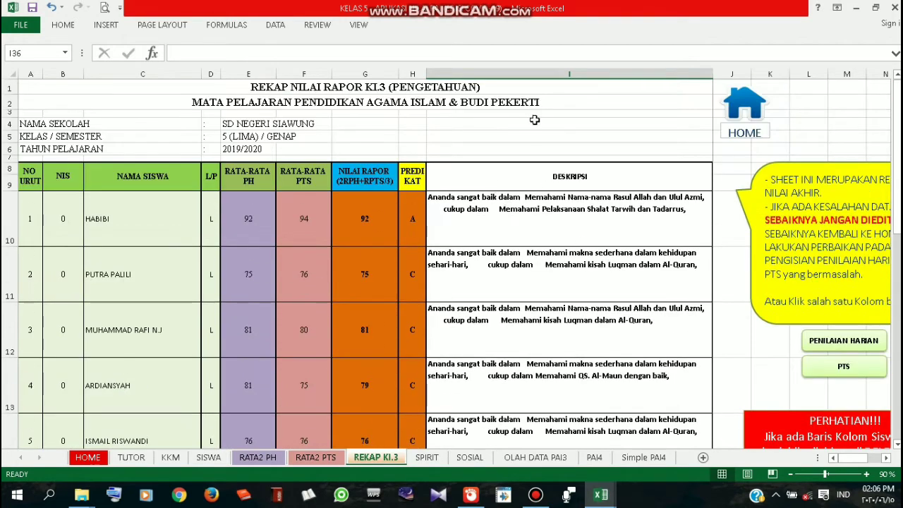
drag(524, 88, 533, 328)
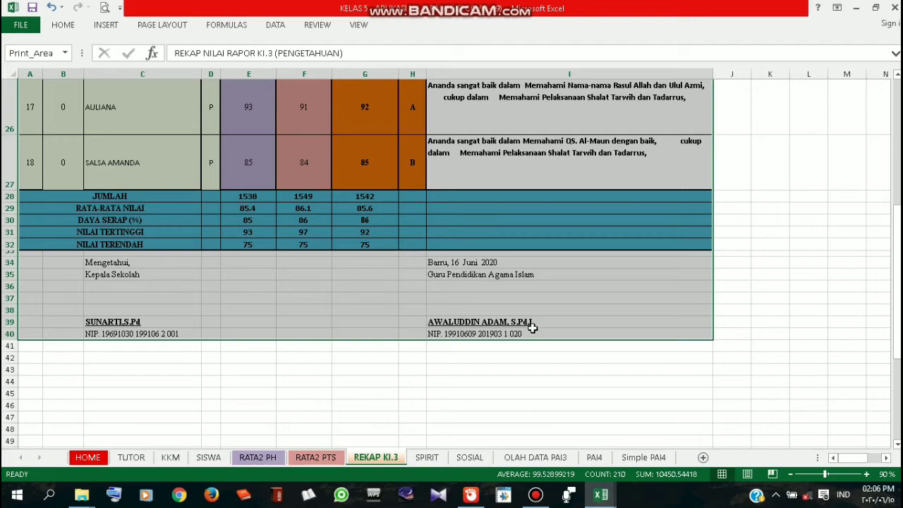
scroll(591, 292, up, 8)
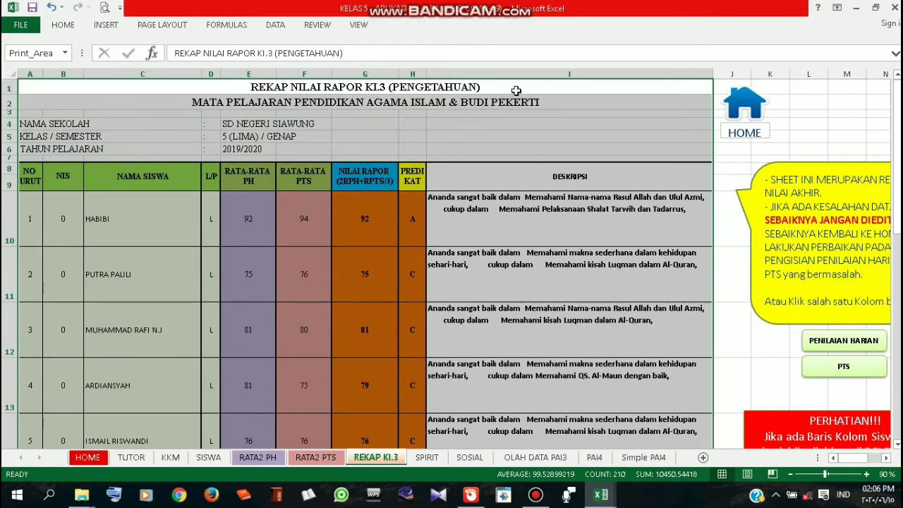
Open the print preview, keeping Print Selection and Narrow Margins
click(30, 28)
click(43, 185)
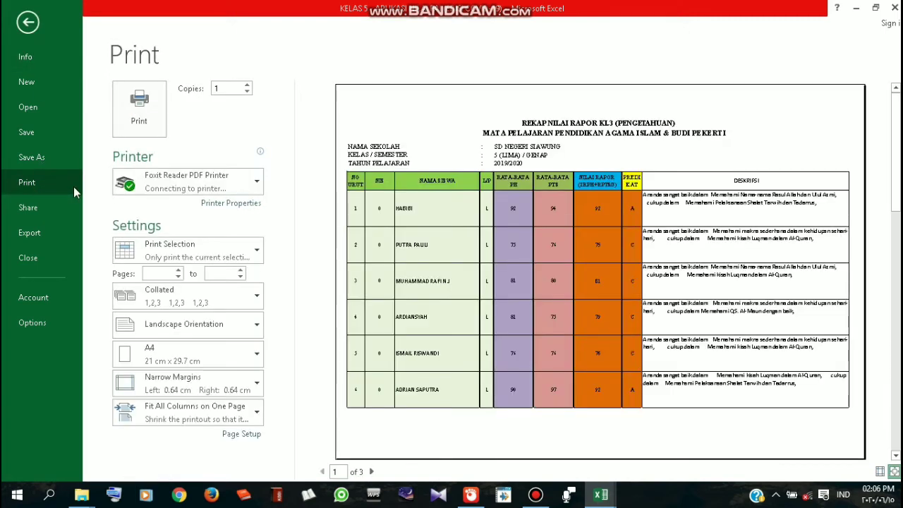
click(240, 253)
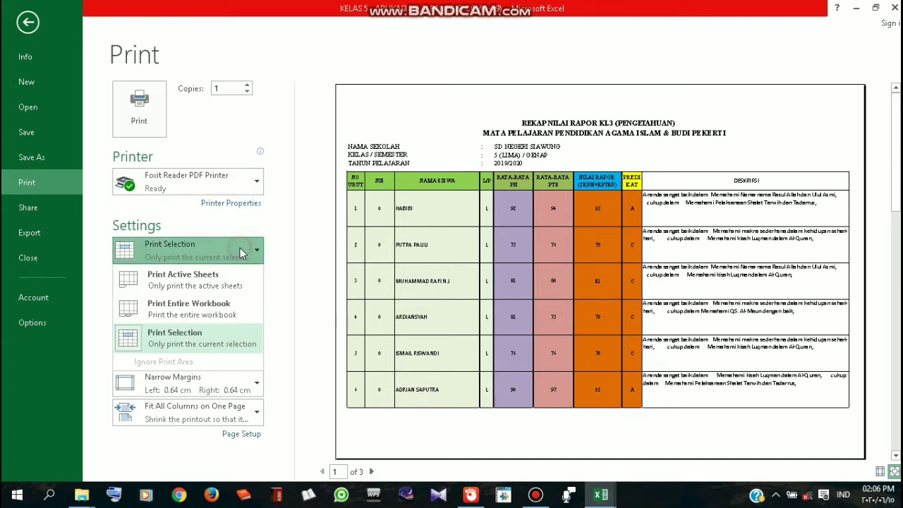
click(236, 337)
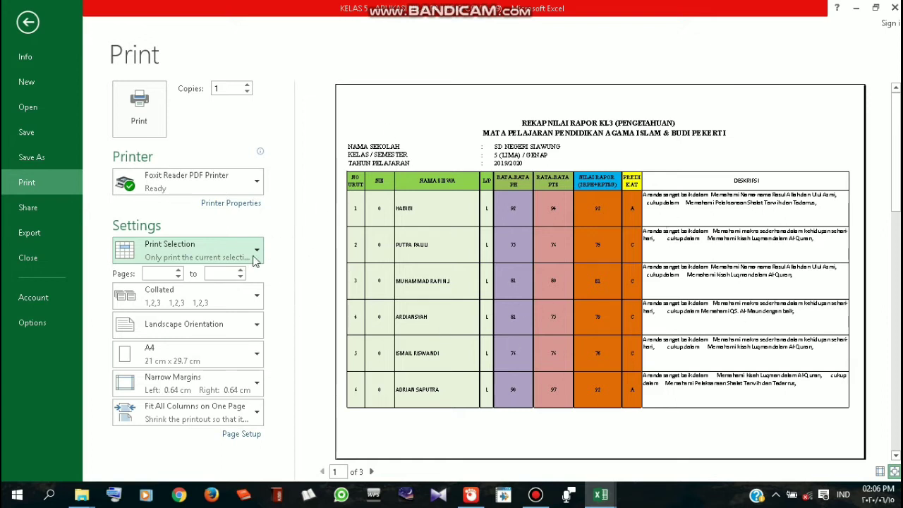
click(239, 255)
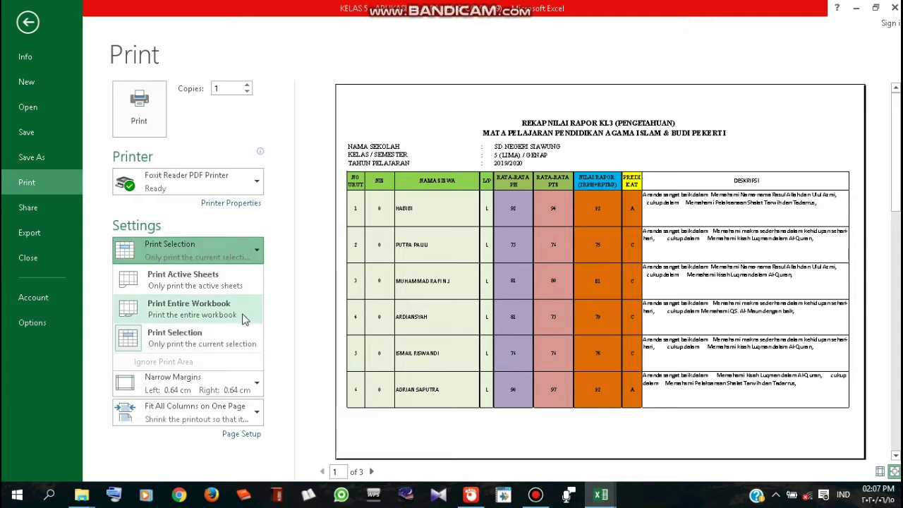
click(242, 337)
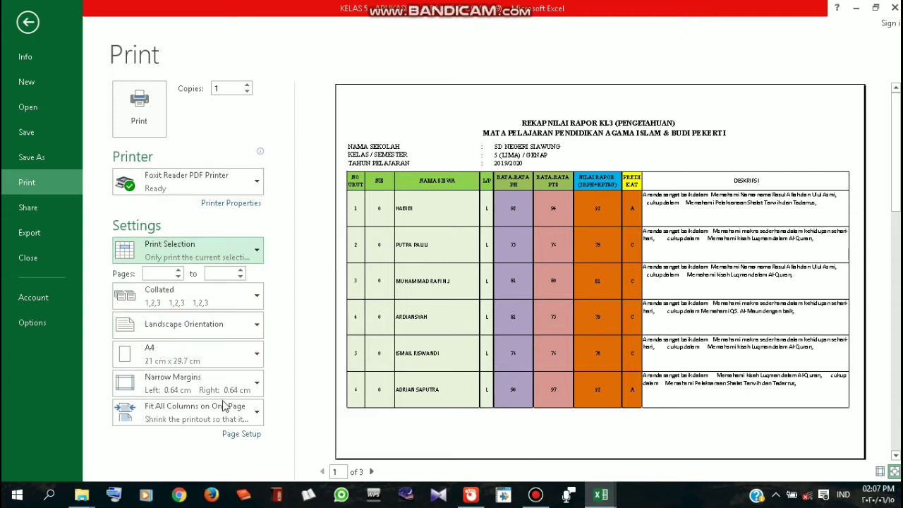
click(255, 393)
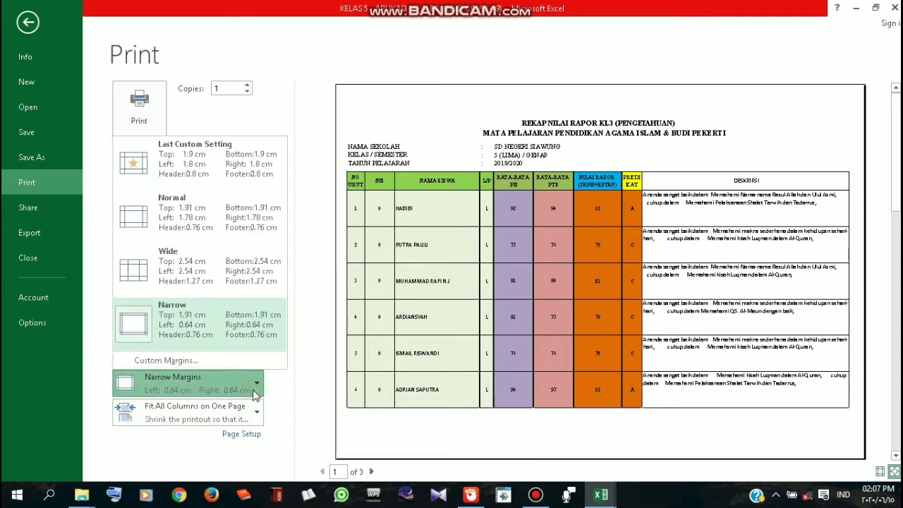
click(257, 389)
click(248, 378)
click(187, 328)
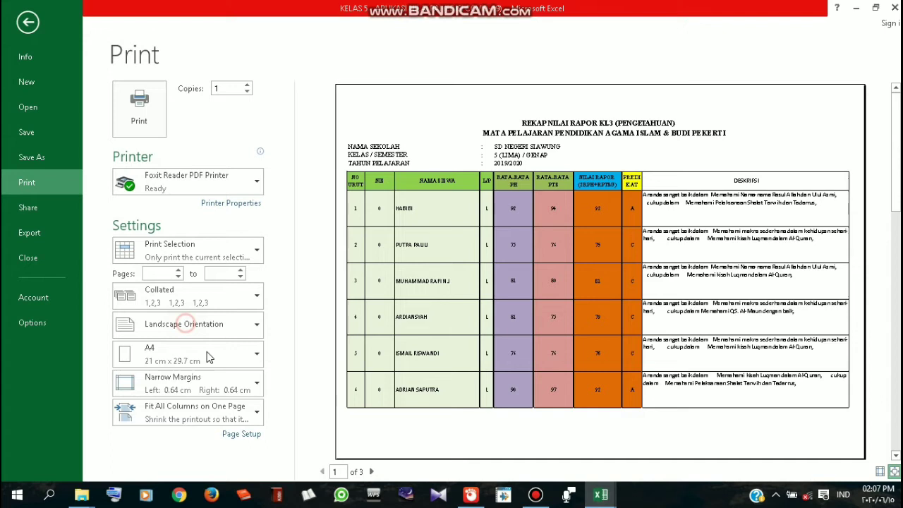
Try Fit All Rows, revert to Fit All Columns on One Page, review all three pages, then exit
click(238, 410)
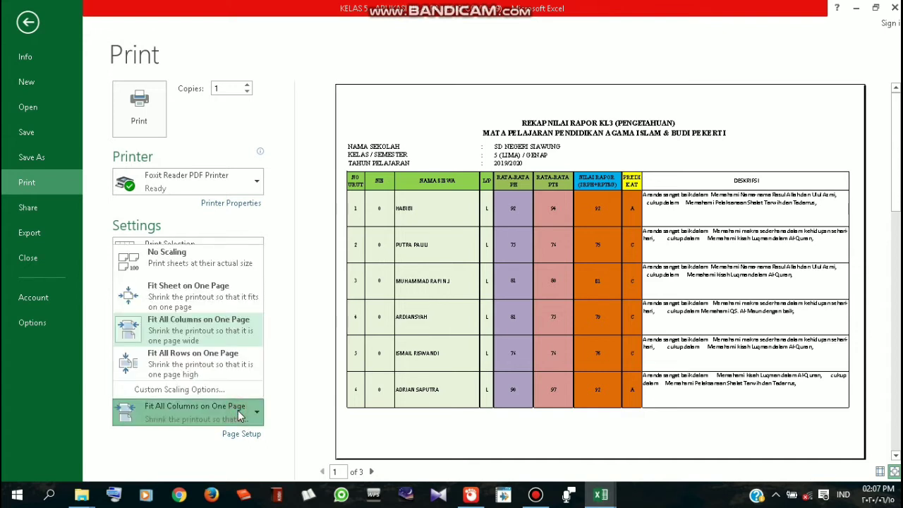
click(239, 366)
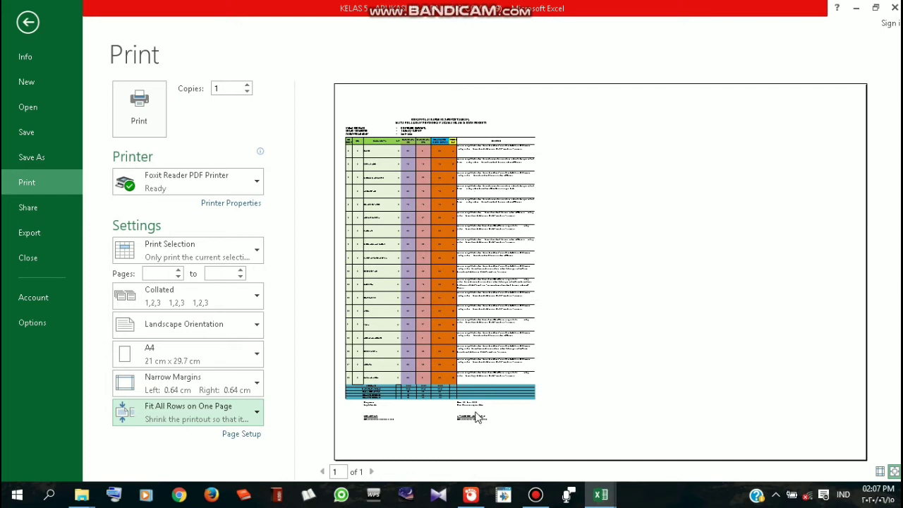
click(236, 418)
click(188, 327)
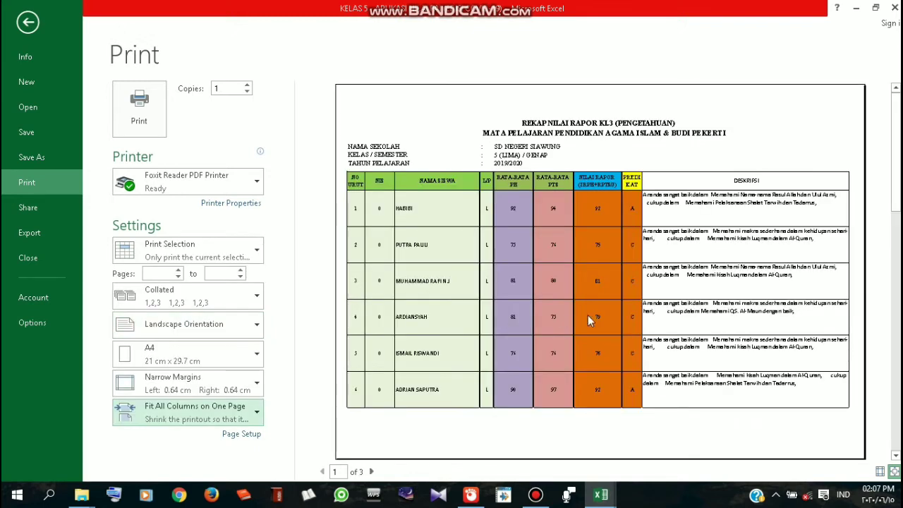
click(371, 471)
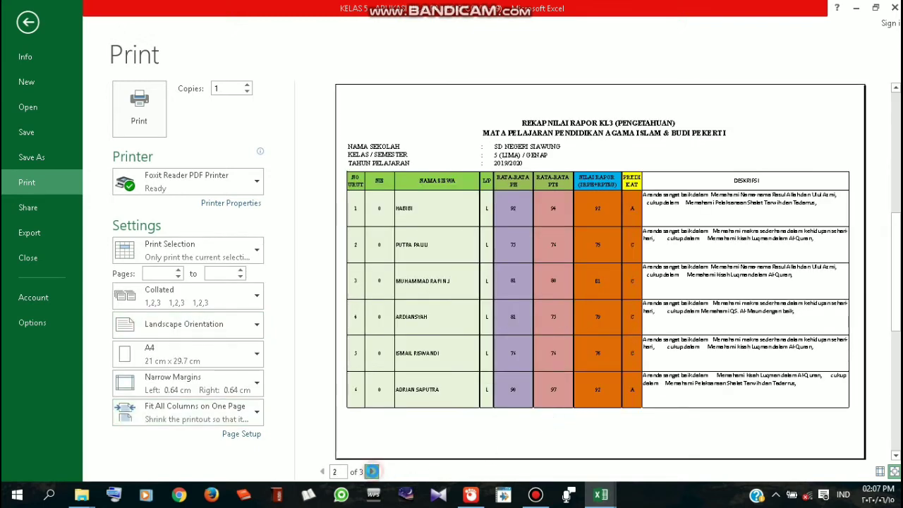
click(374, 472)
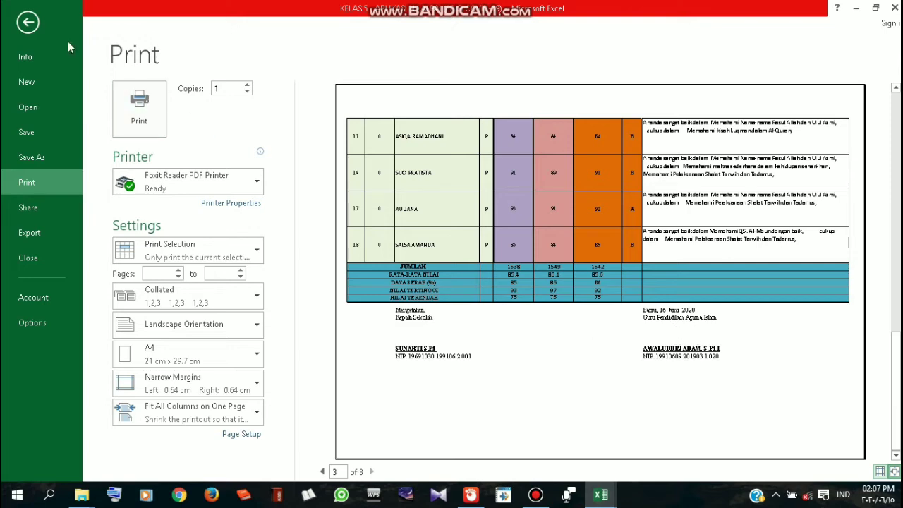
click(28, 23)
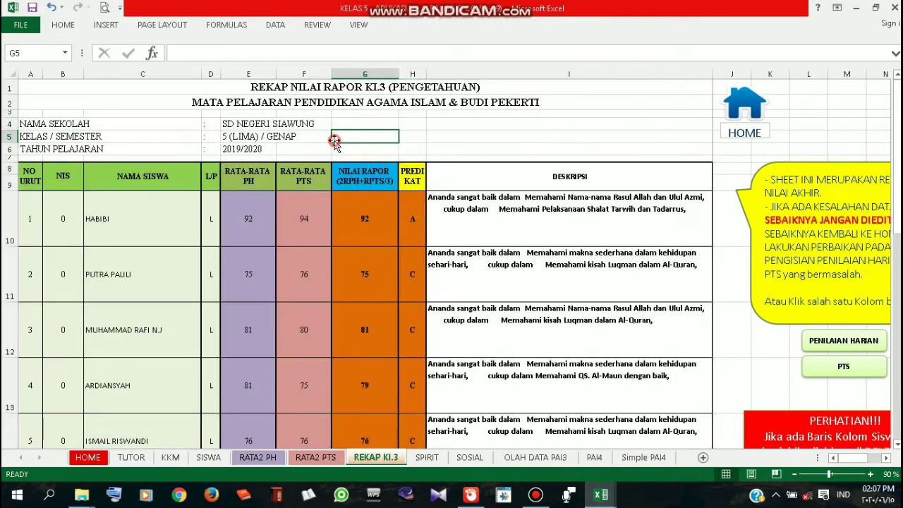
Save the workbook and glance at the File Info page
click(32, 8)
click(20, 25)
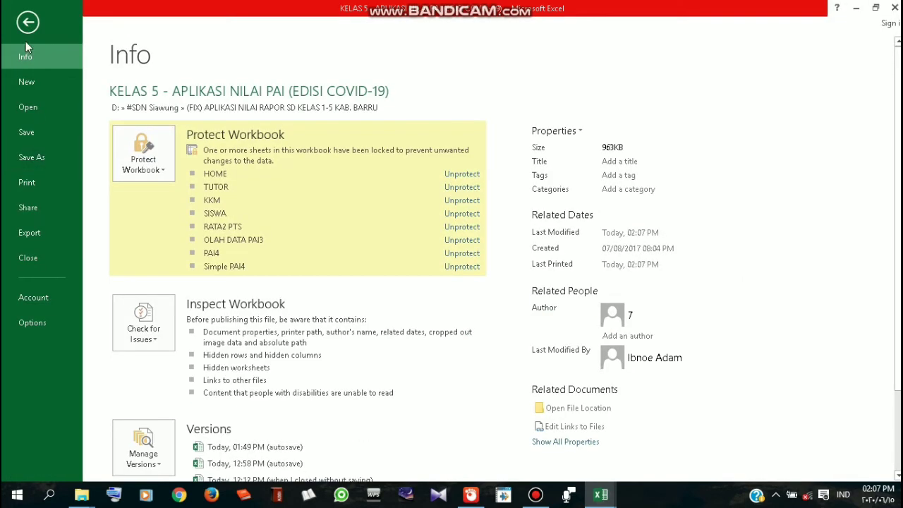
click(28, 23)
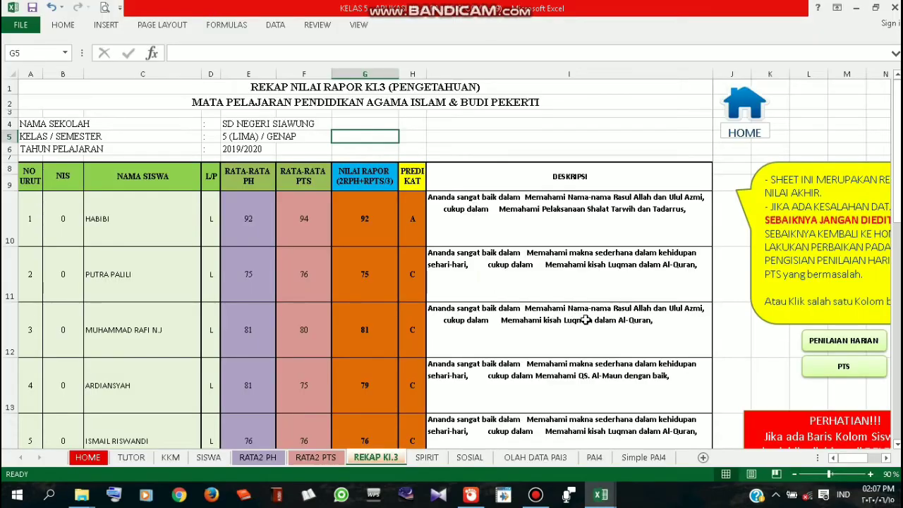
Return to the HOME cover sheet of the grading application
scroll(585, 318, down, 1)
scroll(585, 318, up, 1)
scroll(585, 319, down, 1)
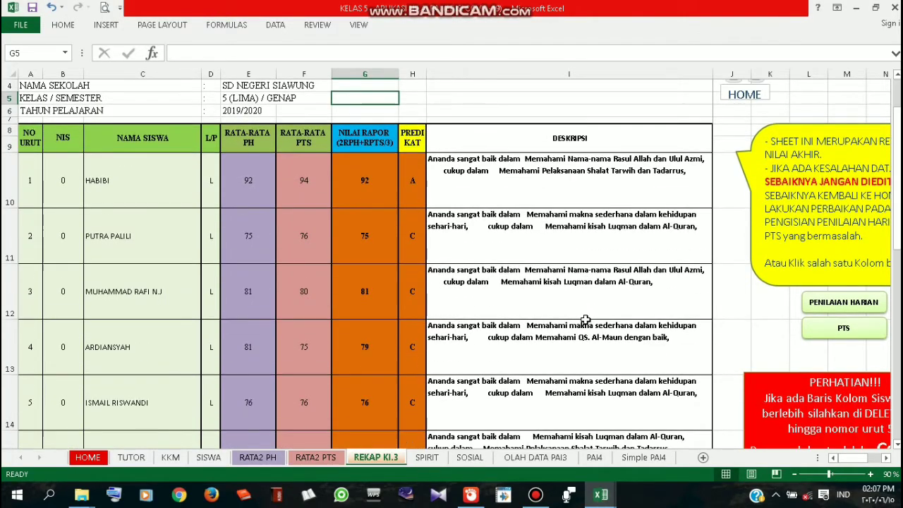
scroll(585, 318, up, 1)
click(737, 113)
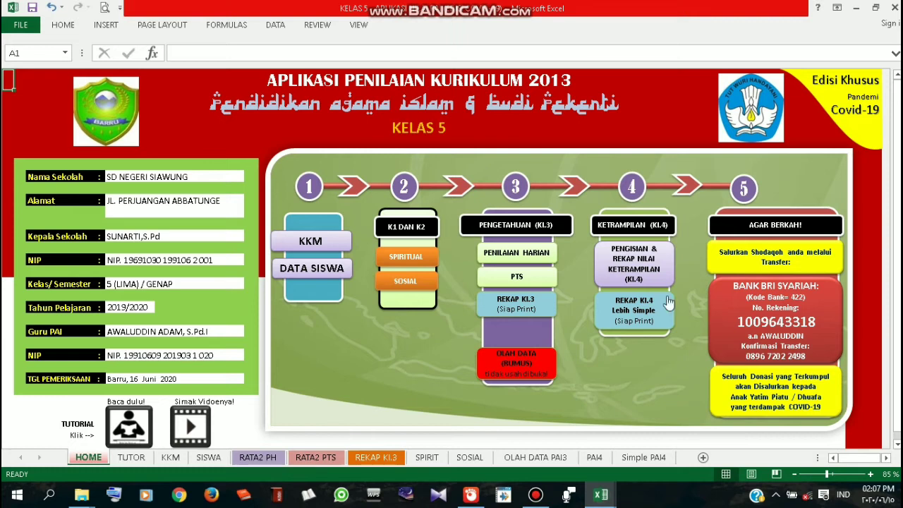
Open the PAI4 skills recap sheet and read the PEL.10 competency description in M10
click(631, 272)
scroll(440, 353, down, 4)
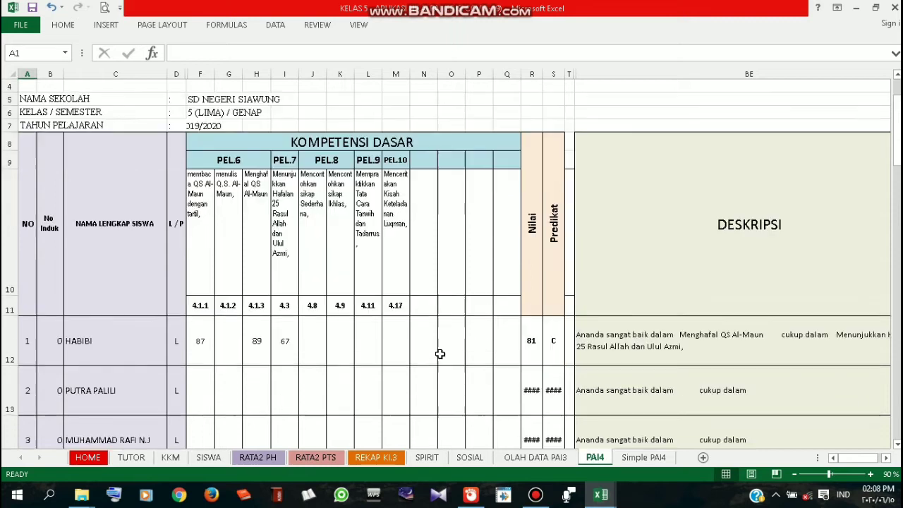
scroll(440, 353, up, 3)
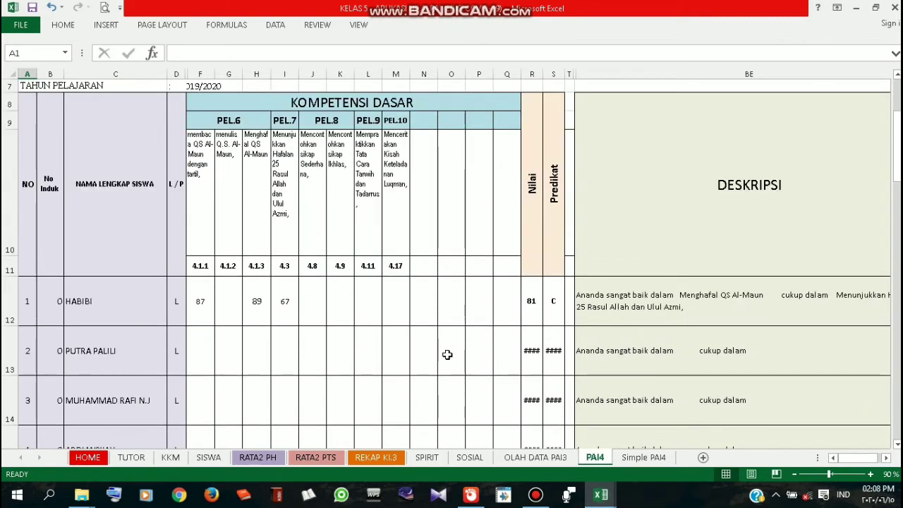
scroll(477, 359, up, 1)
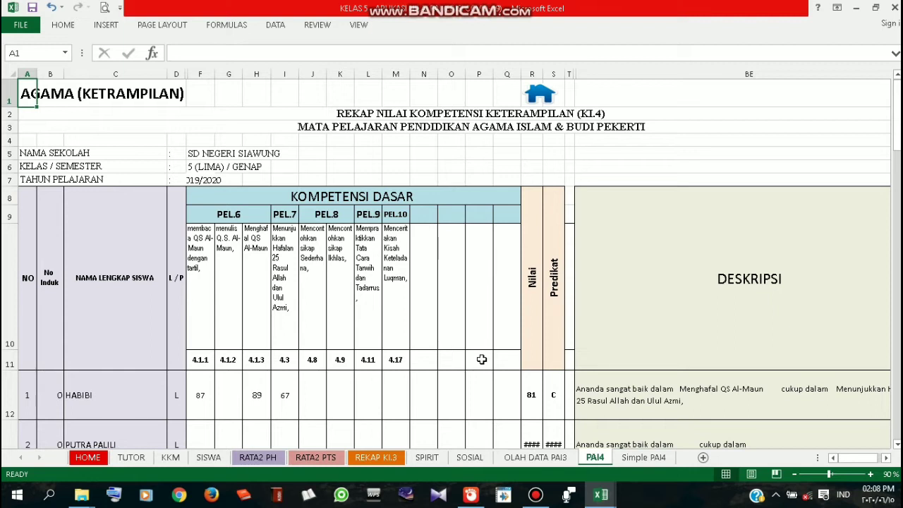
click(399, 290)
scroll(400, 388, down, 1)
scroll(399, 389, up, 1)
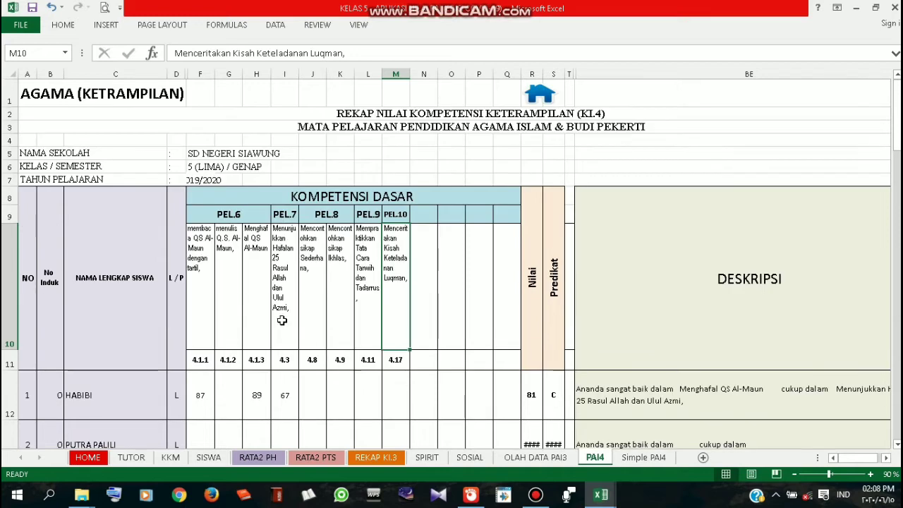
Check competency 4.1.1's code and description and the first student's score of 87 in F12
click(204, 359)
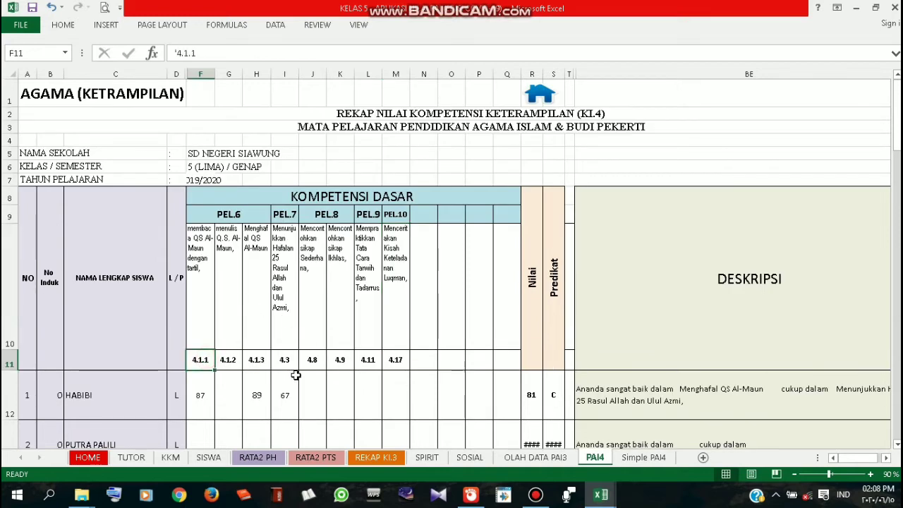
scroll(296, 375, down, 1)
click(204, 240)
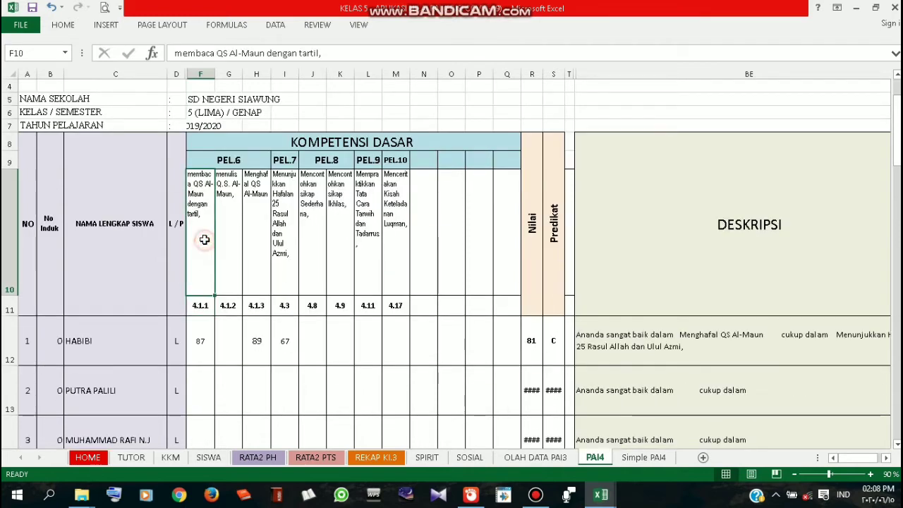
click(208, 339)
click(209, 383)
click(210, 347)
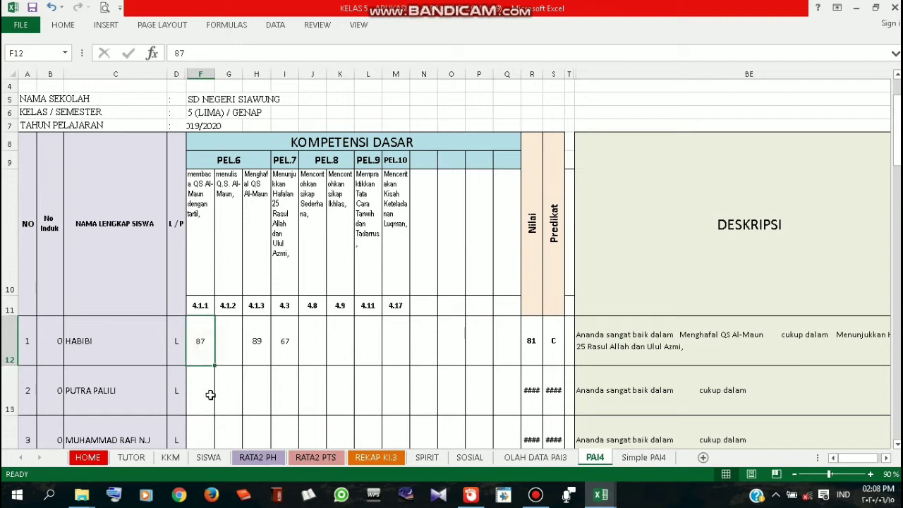
click(210, 395)
click(206, 344)
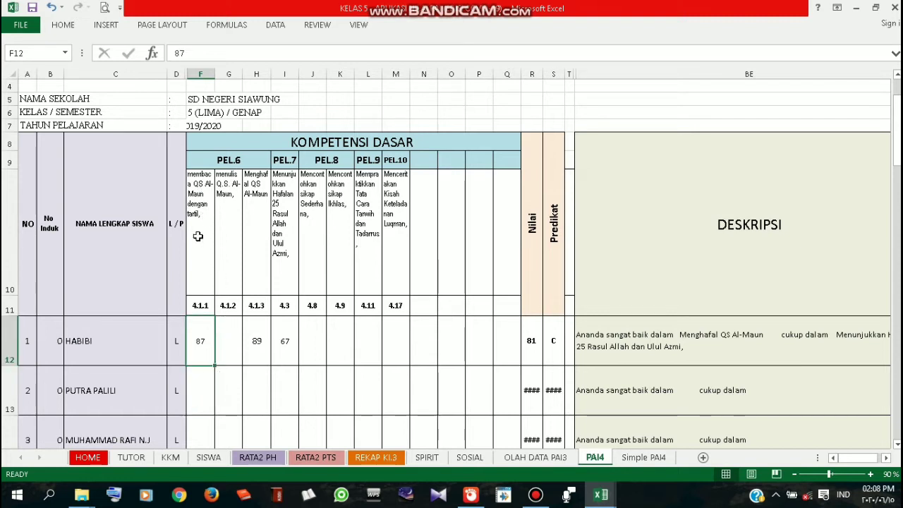
click(139, 342)
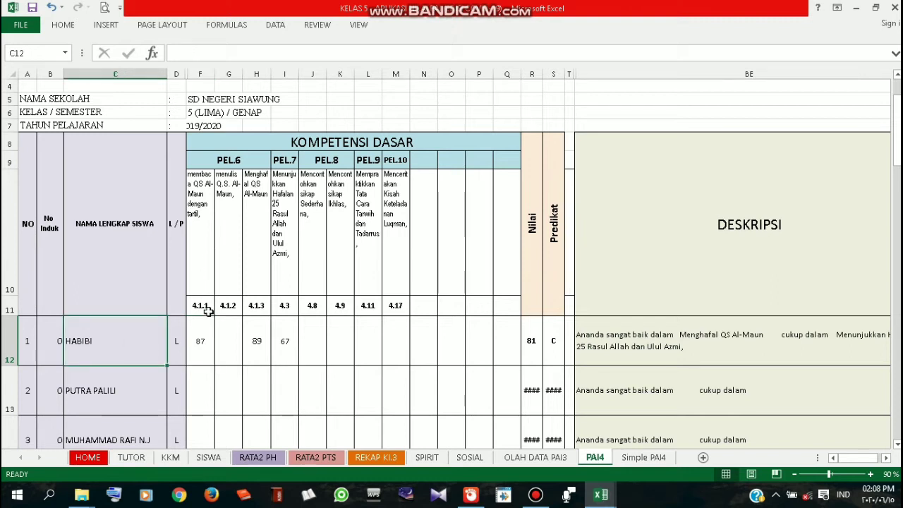
click(206, 244)
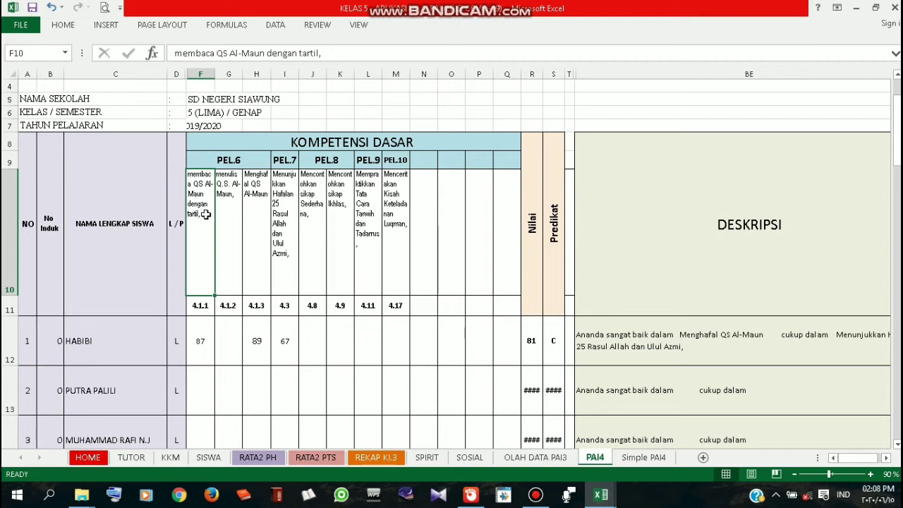
click(202, 344)
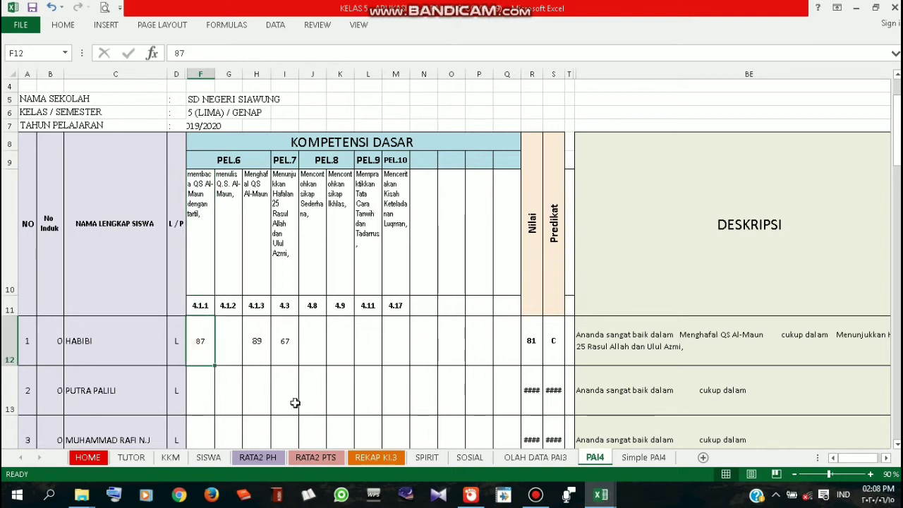
Enter HABIBI's skill scores 95 and 90 in F12 and G12
text(95)
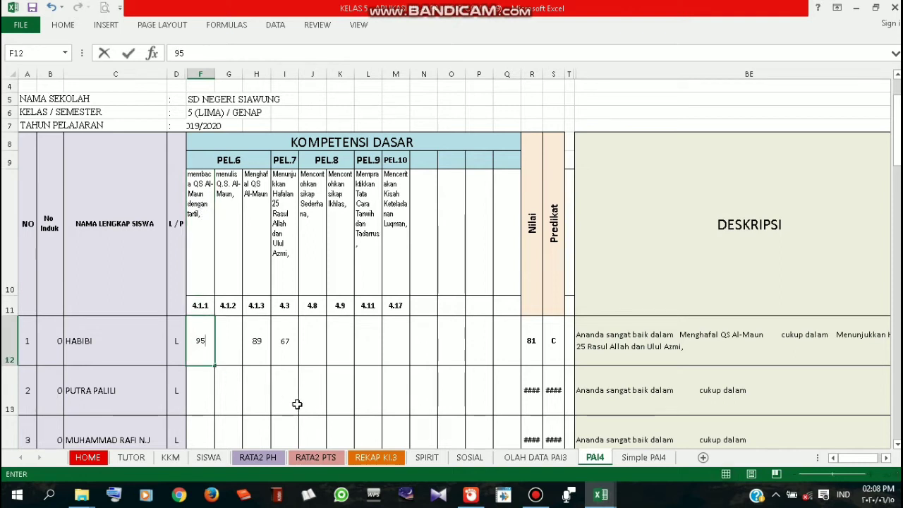
key(Tab)
text(9)
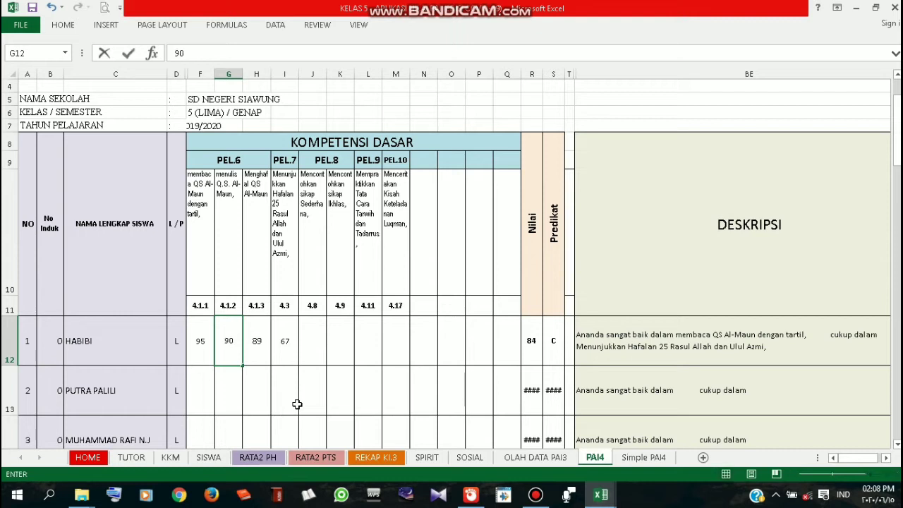
text(0)
key(Tab)
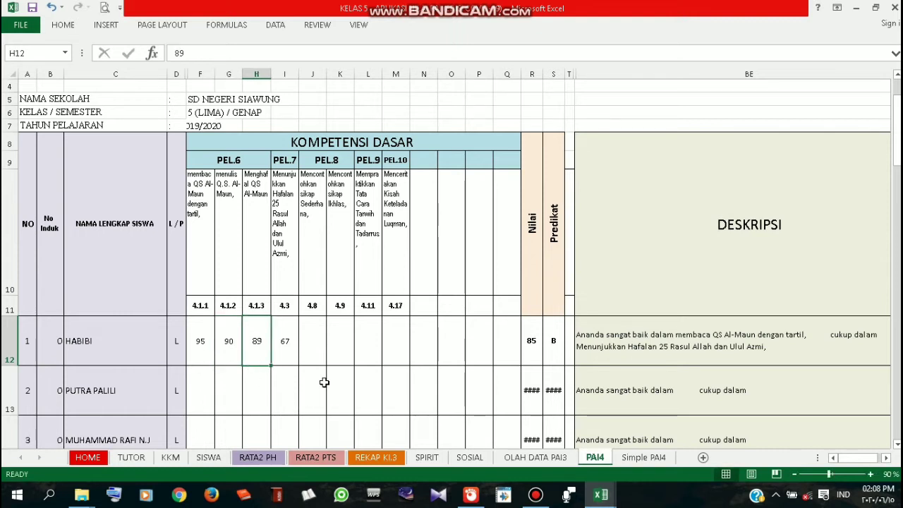
key(Up)
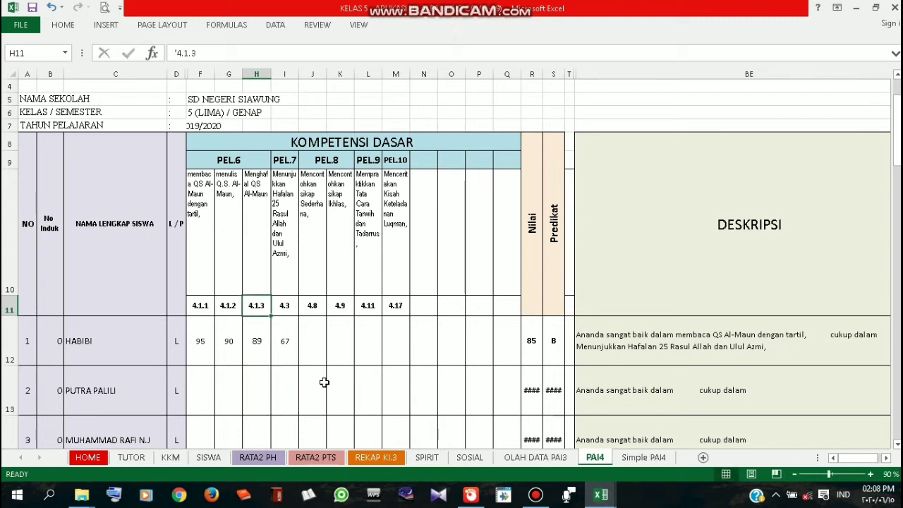
key(Right)
key(Down)
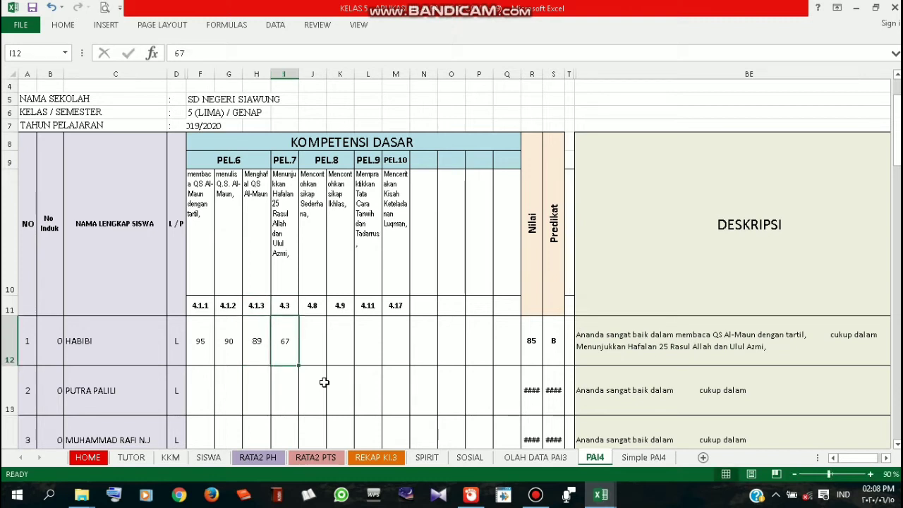
key(Down)
key(Left)
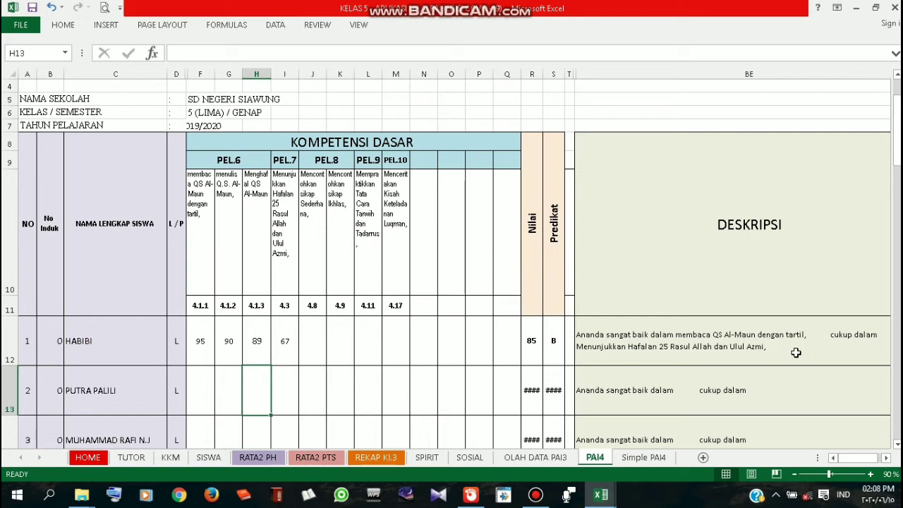
scroll(388, 381, down, 1)
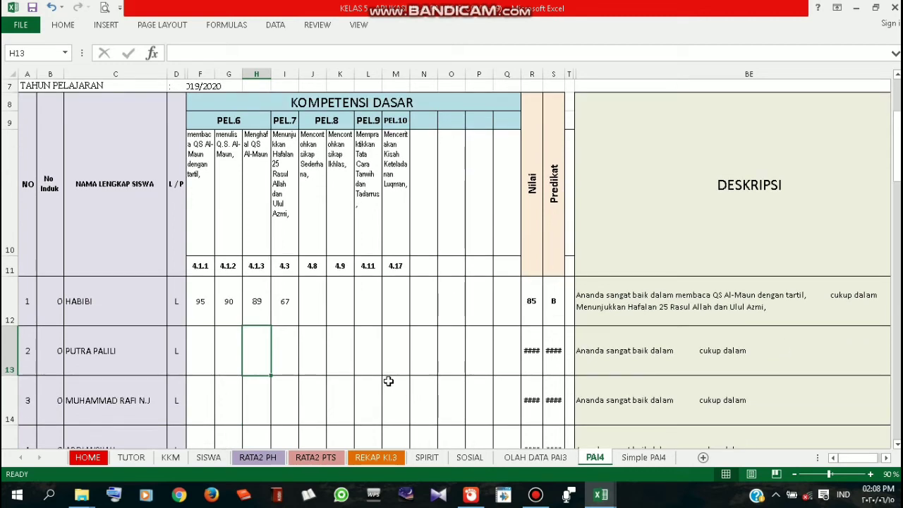
click(206, 347)
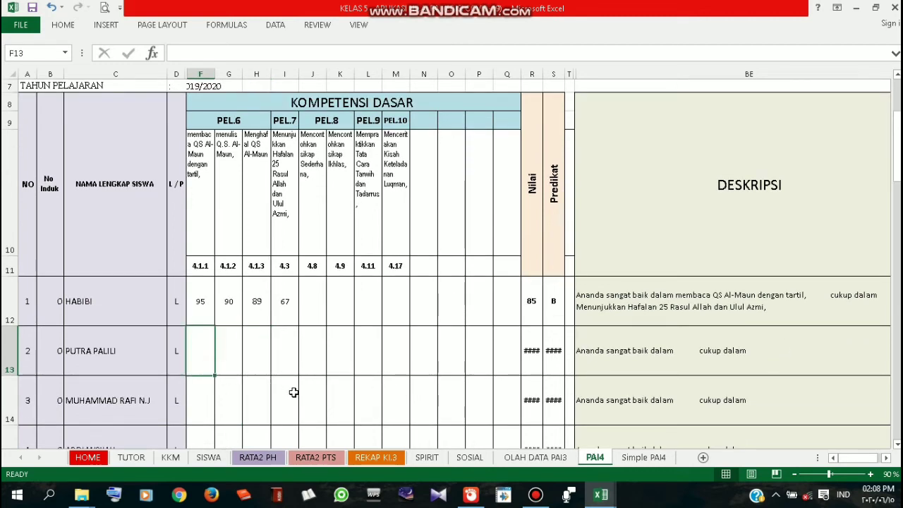
text(89)
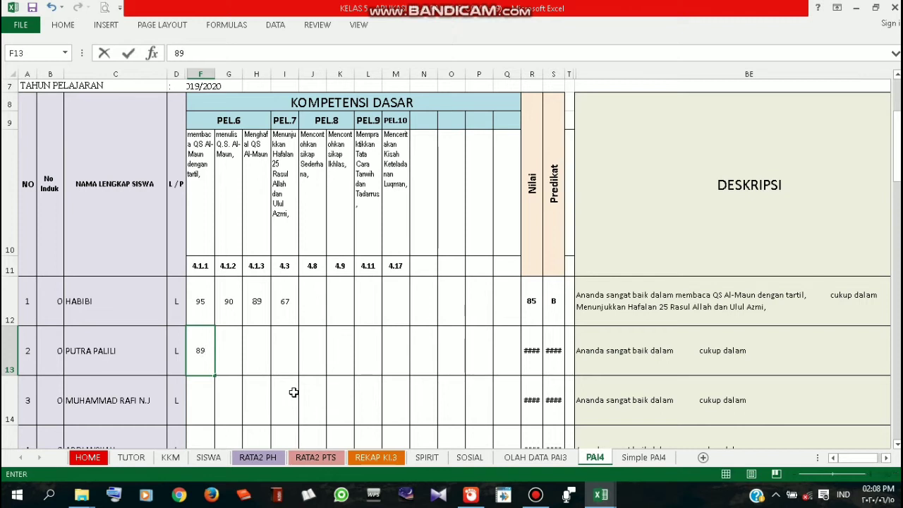
key(Tab)
key(Left)
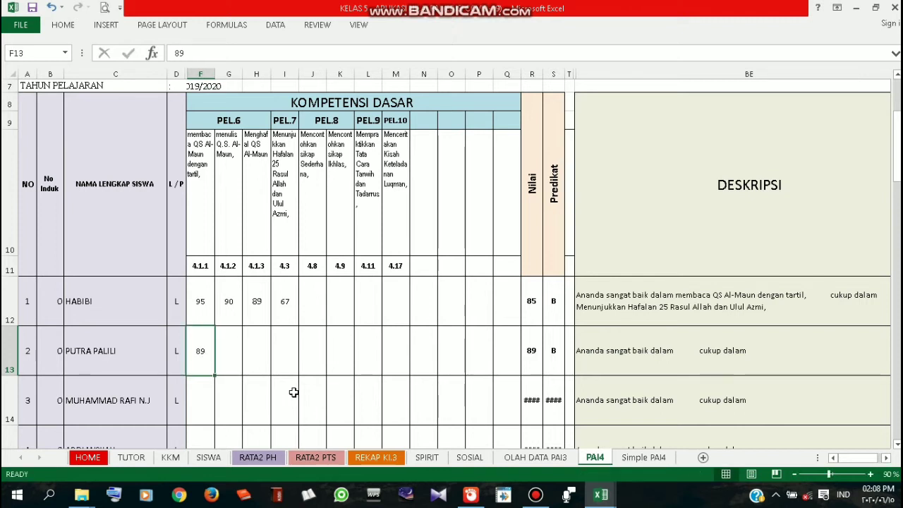
click(217, 352)
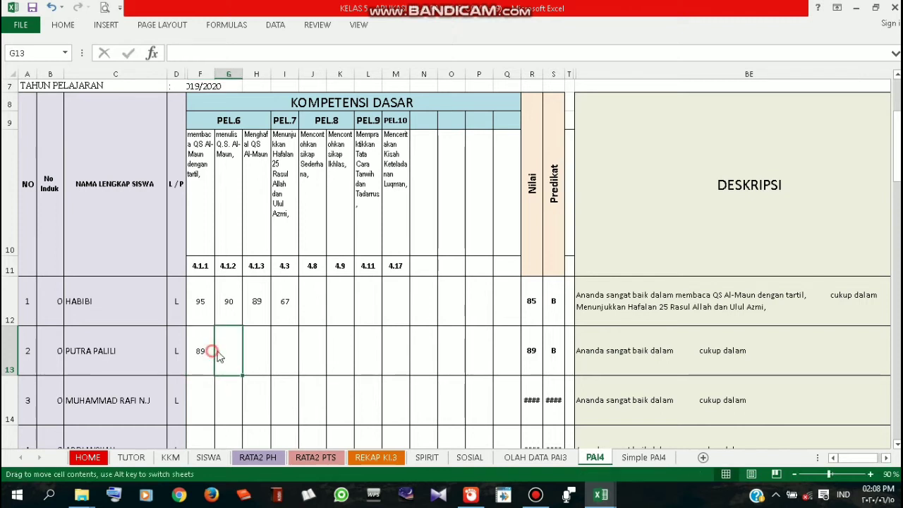
click(259, 367)
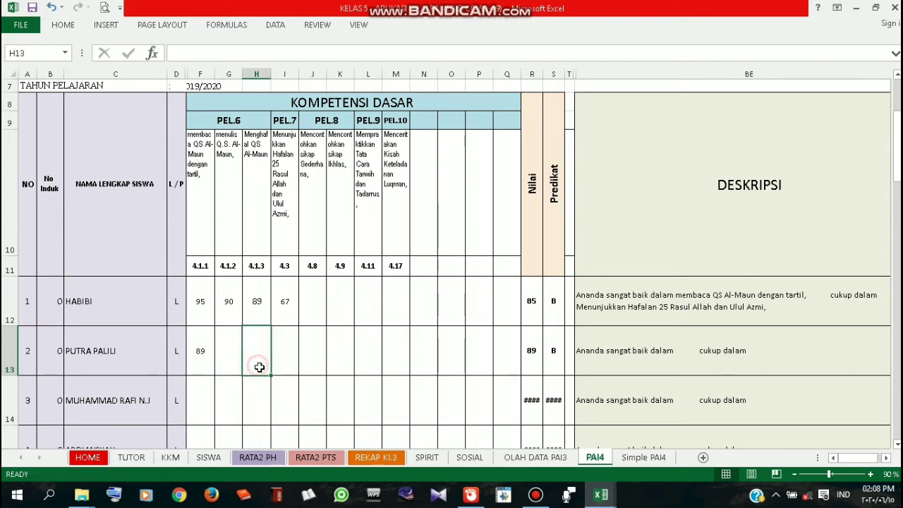
click(227, 359)
click(204, 347)
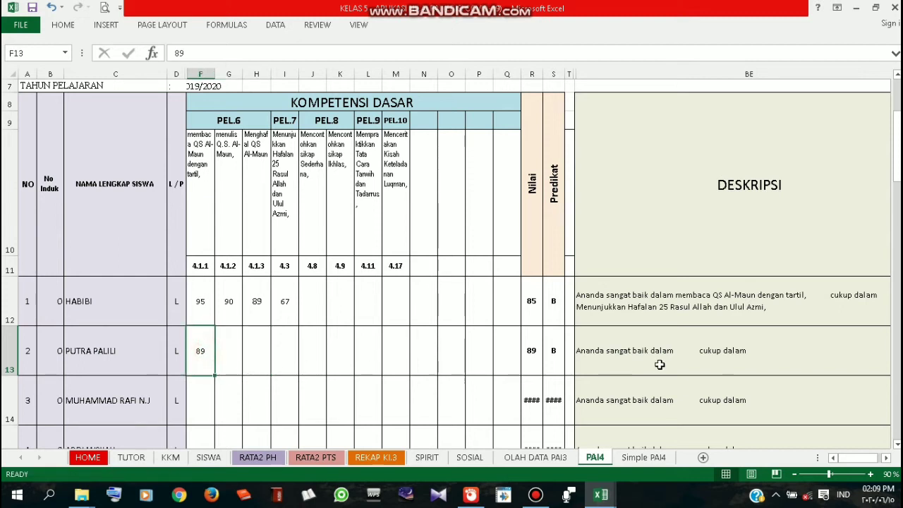
click(233, 347)
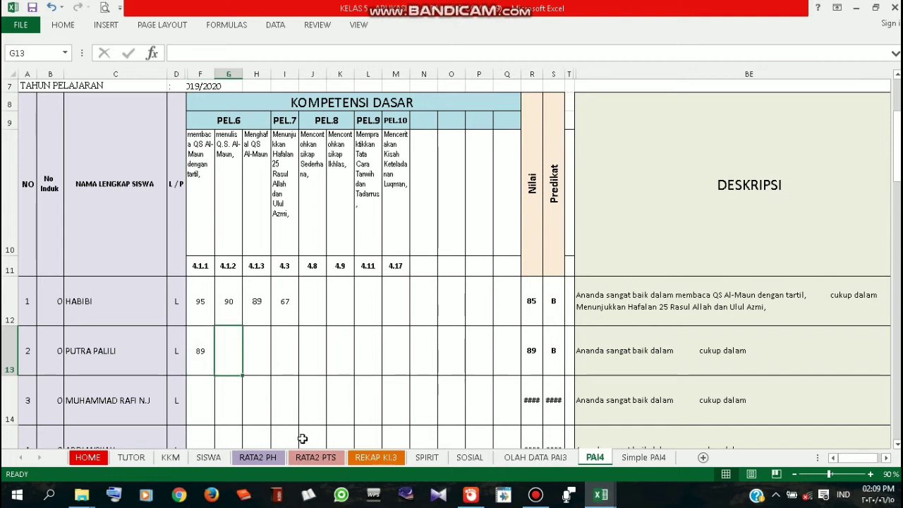
text(89)
key(Tab)
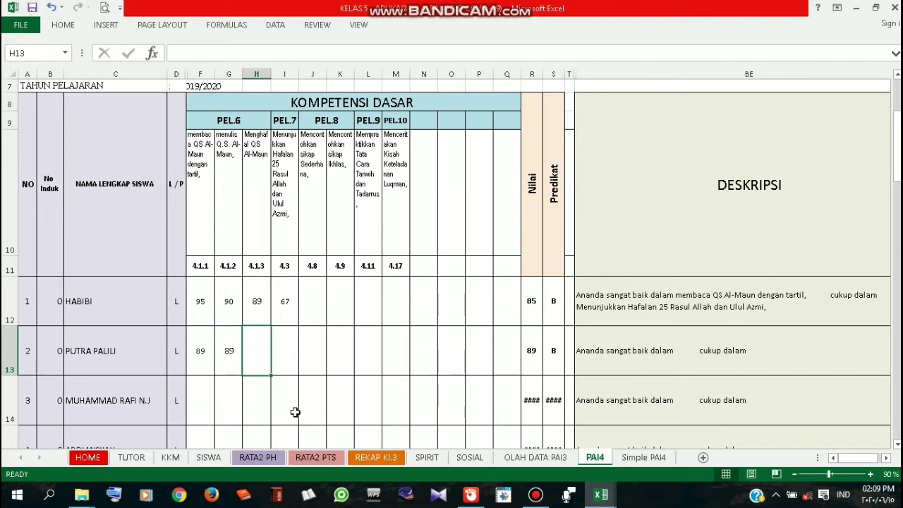
key(Left)
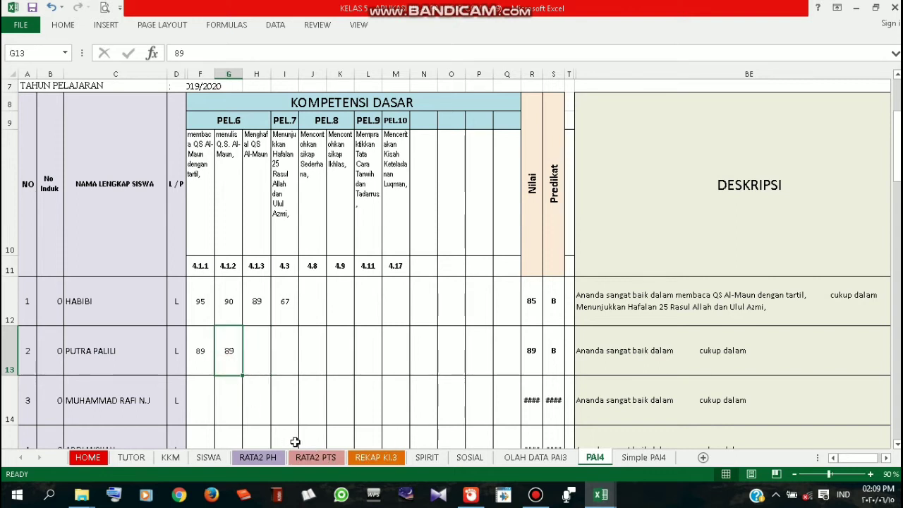
text(8)
click(304, 373)
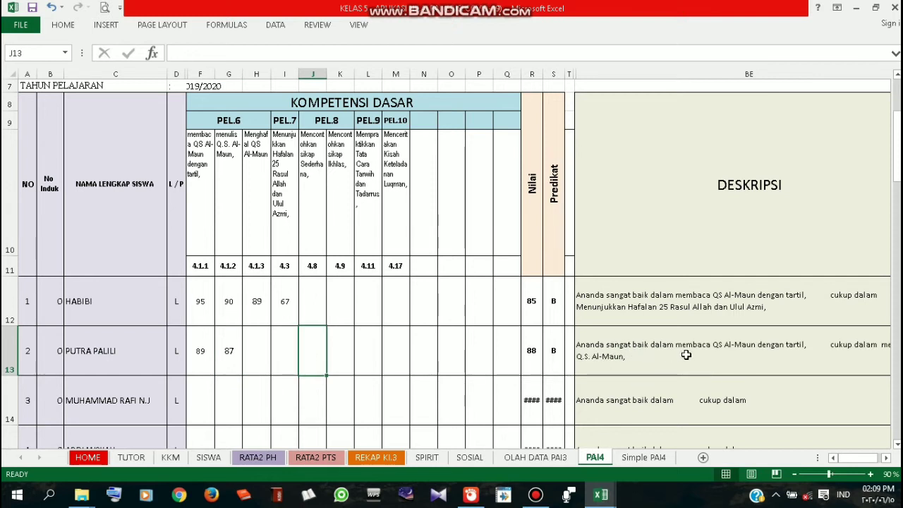
click(202, 348)
click(200, 191)
click(202, 352)
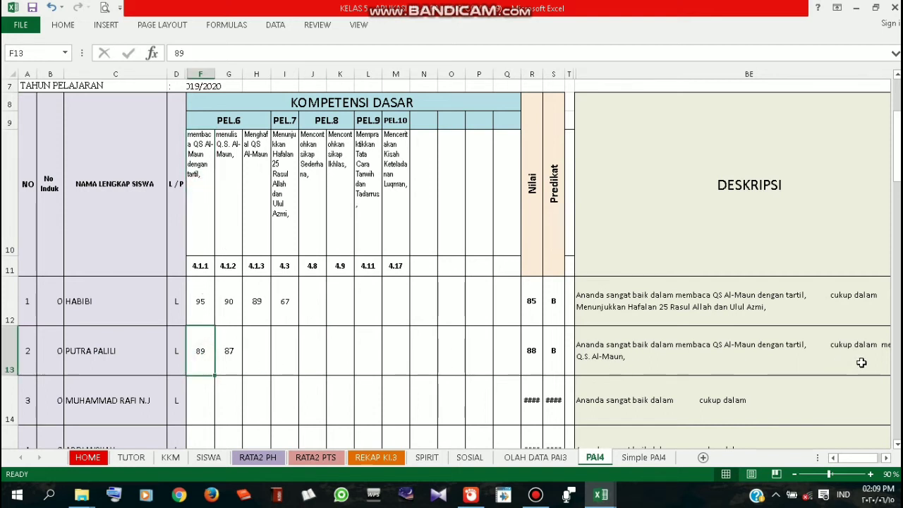
click(887, 458)
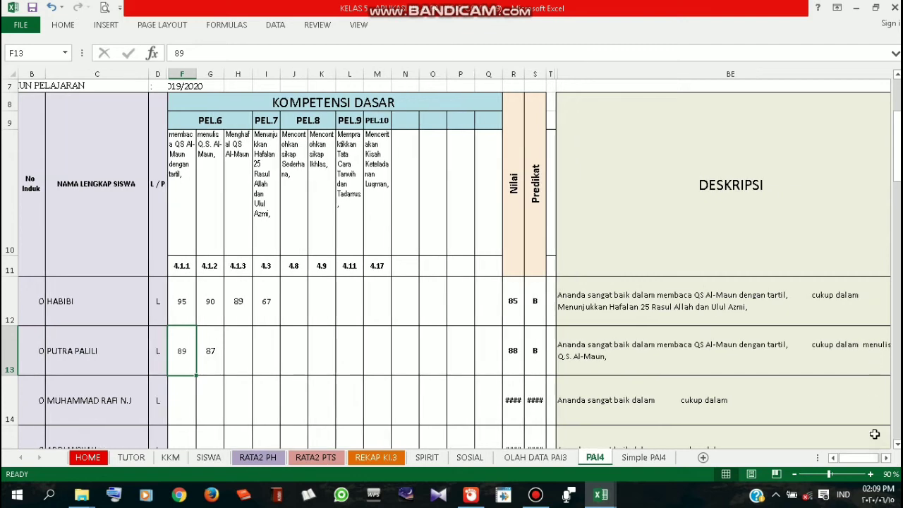
click(216, 340)
click(243, 348)
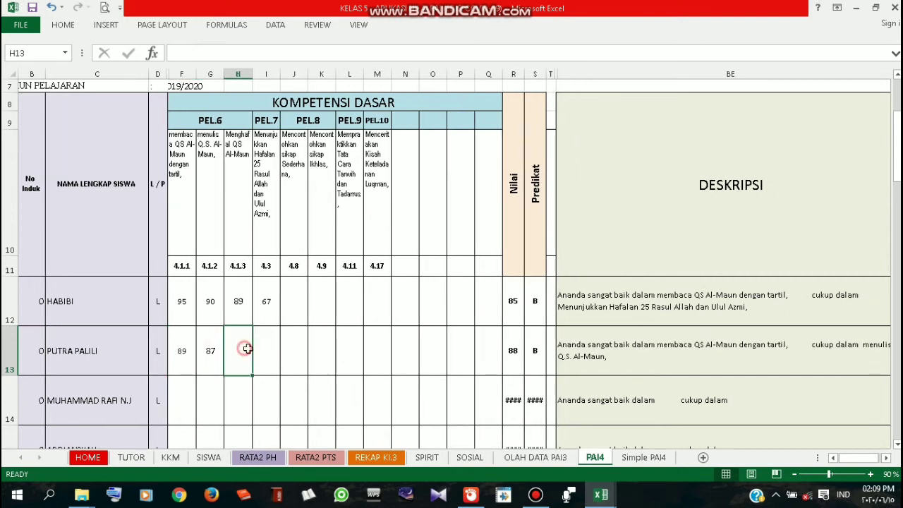
scroll(251, 346, down, 1)
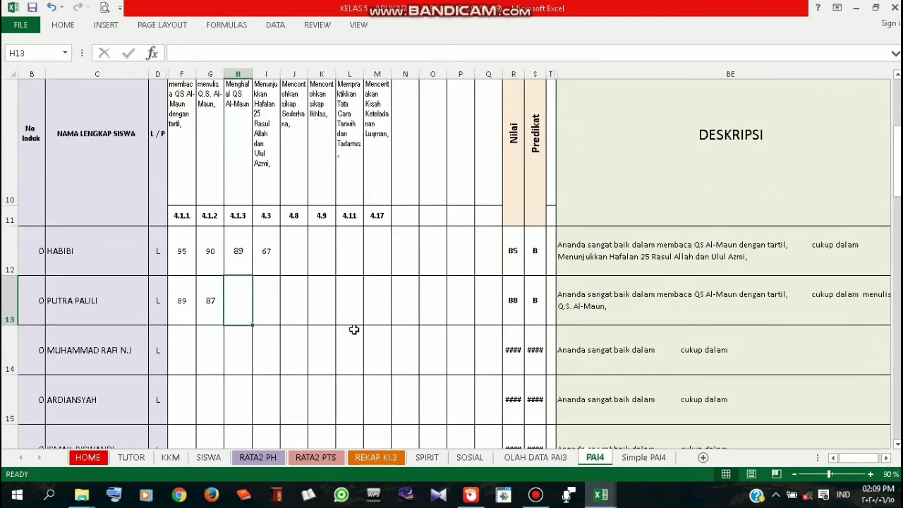
click(341, 307)
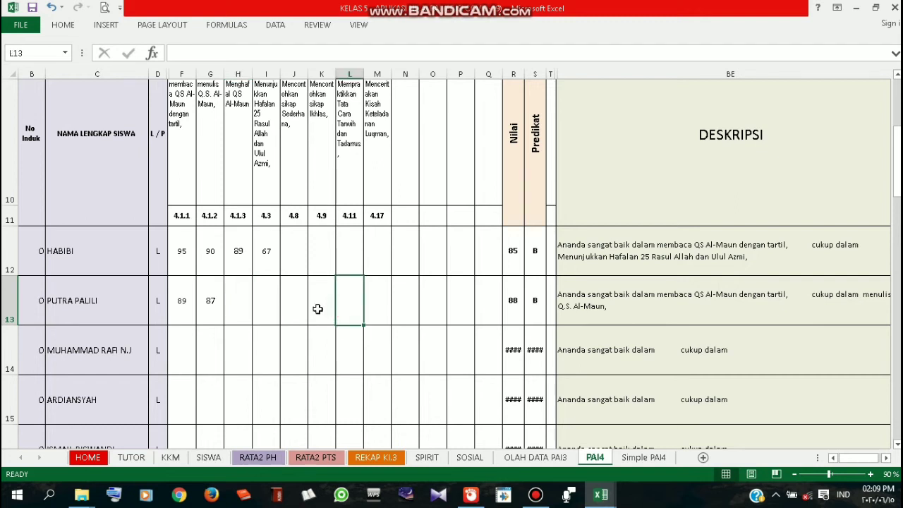
click(264, 312)
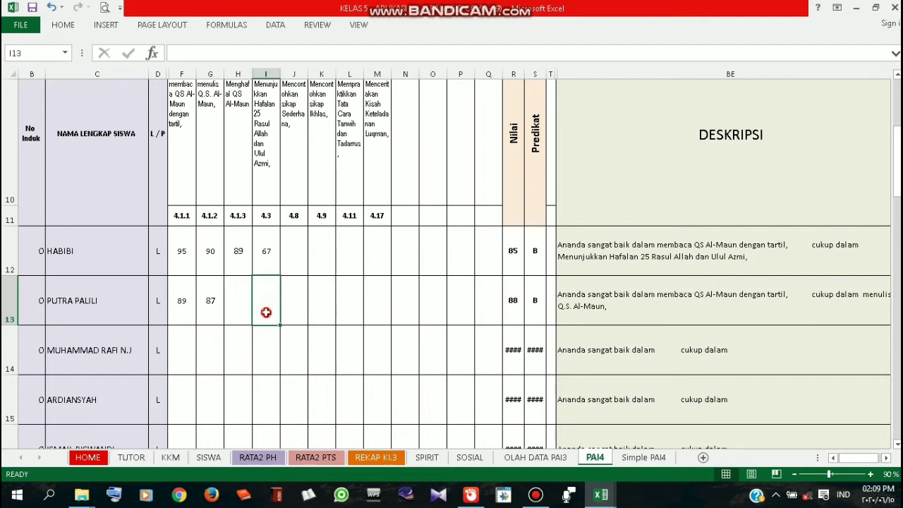
click(319, 266)
scroll(316, 294, down, 1)
scroll(317, 294, up, 2)
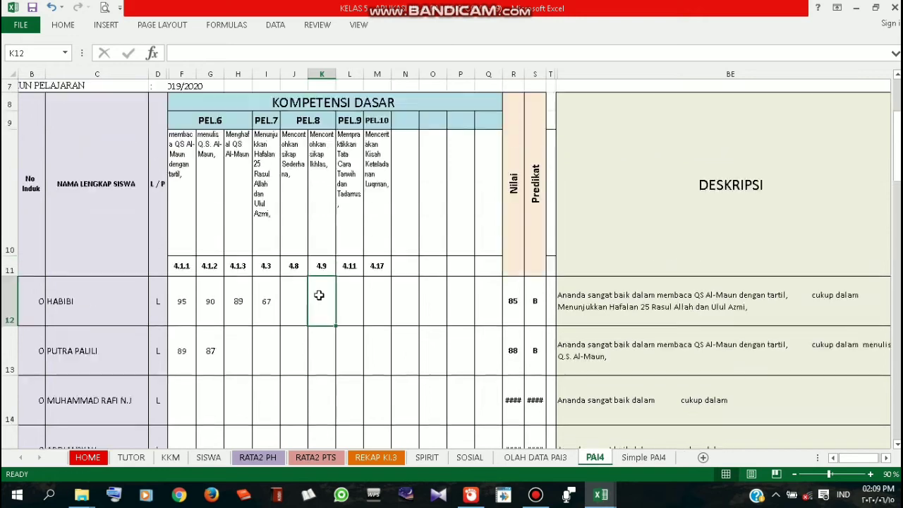
scroll(318, 294, up, 2)
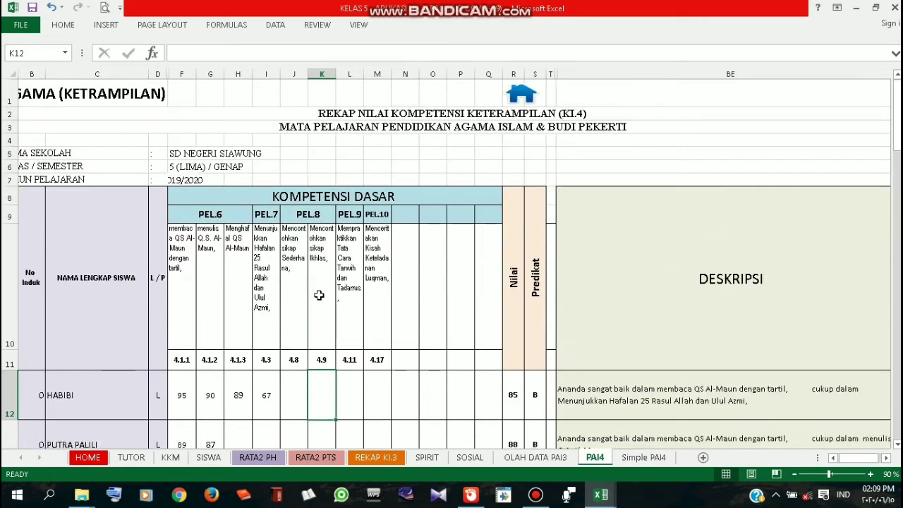
scroll(319, 295, down, 2)
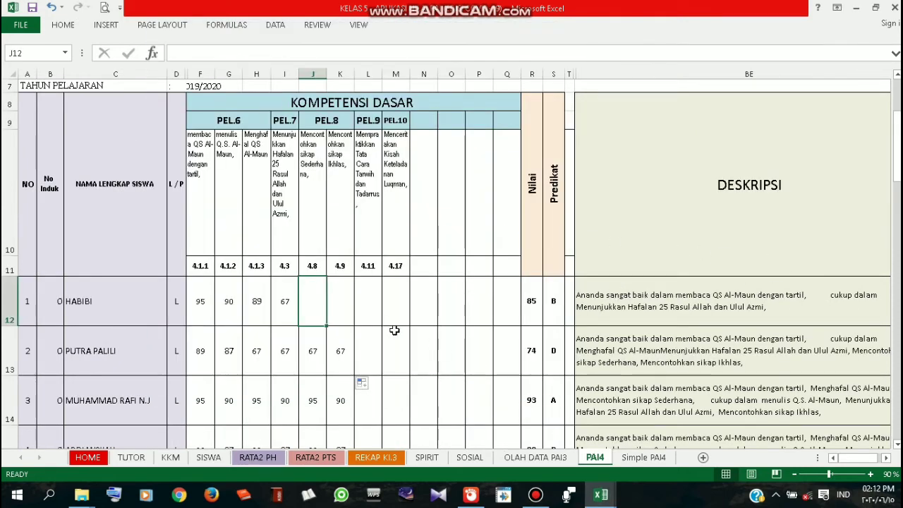
Enter HABIBI's 4.8 score of 70 in J12 and 4.9 score of 80 in K12
scroll(302, 310, up, 2)
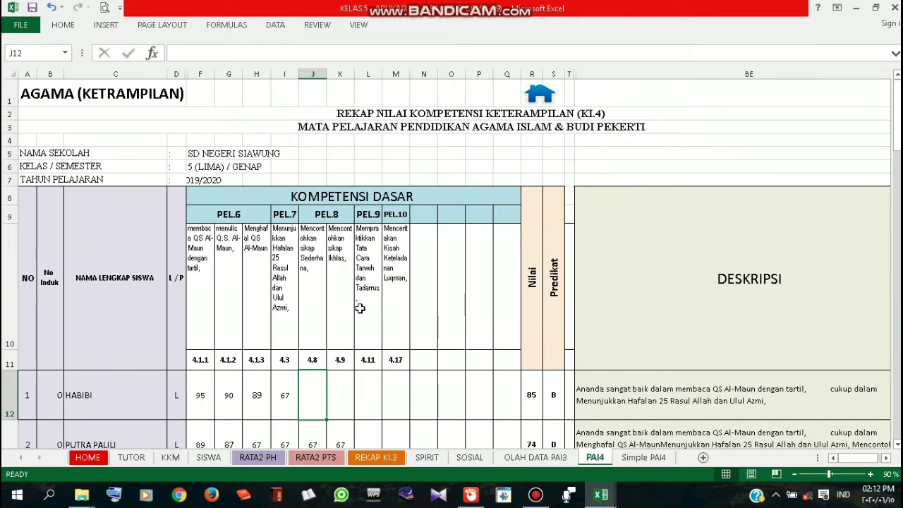
scroll(371, 318, down, 3)
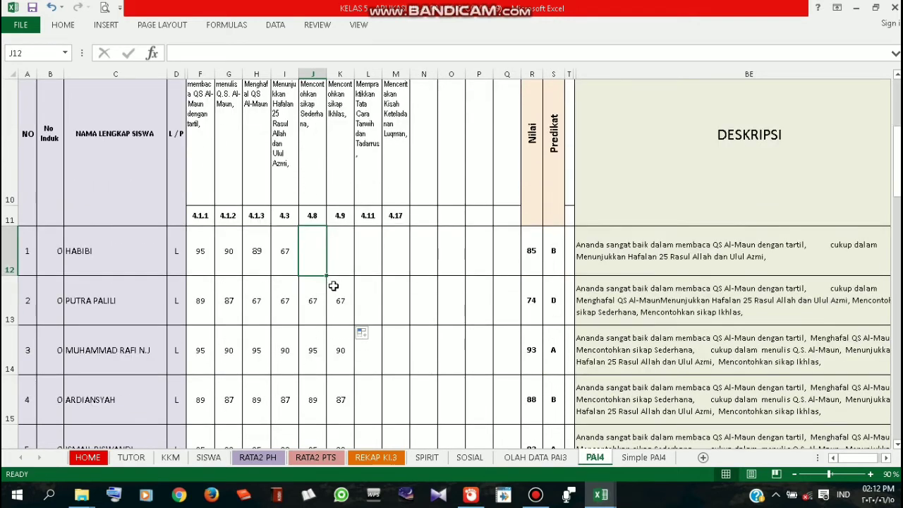
scroll(322, 343, down, 1)
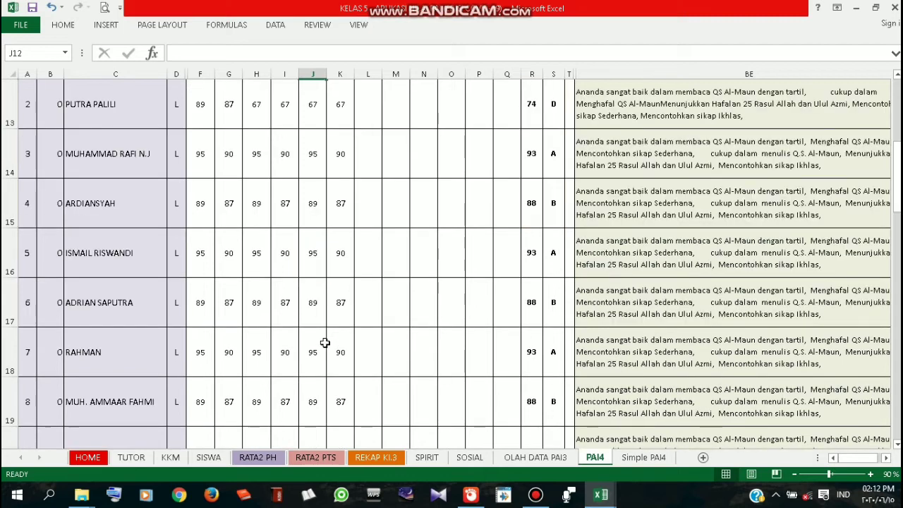
scroll(331, 330, up, 3)
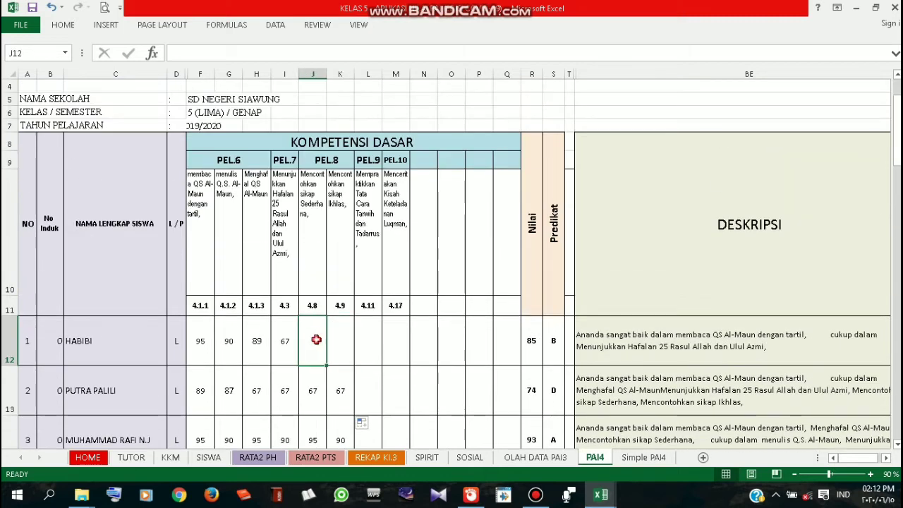
click(340, 345)
click(318, 345)
click(349, 345)
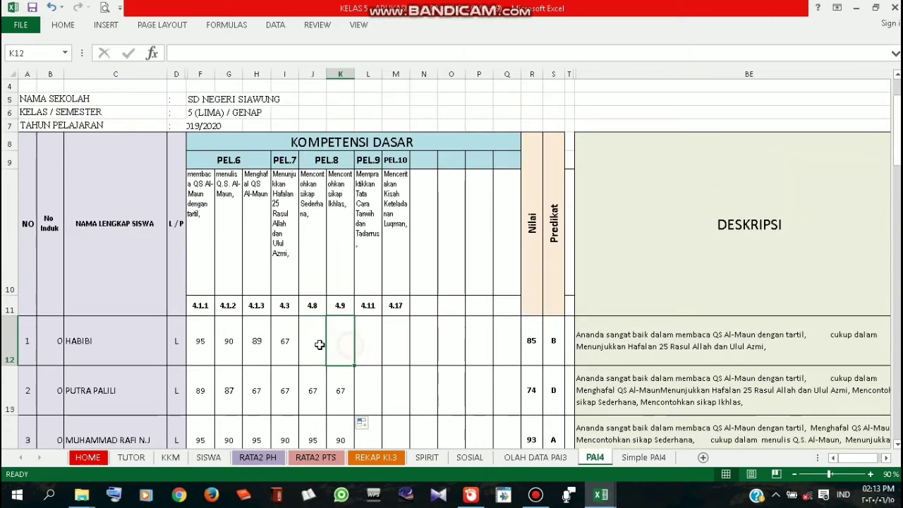
click(315, 344)
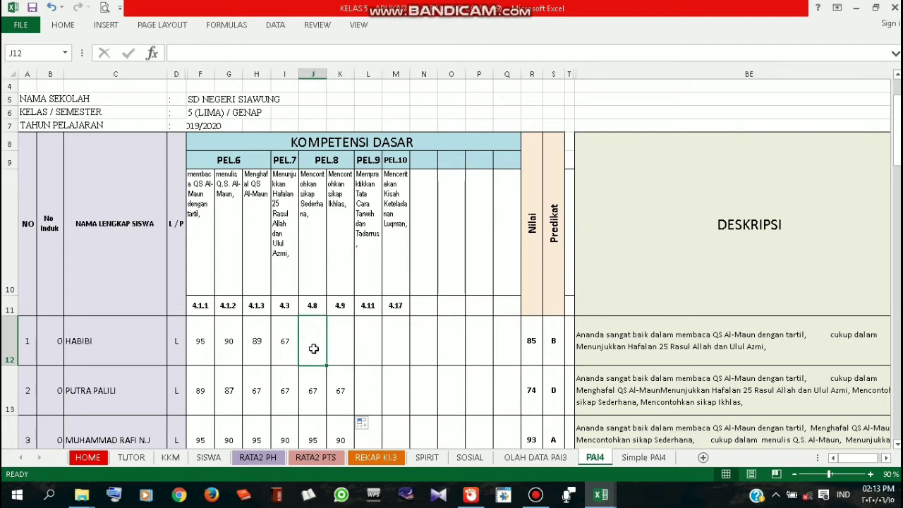
text(70)
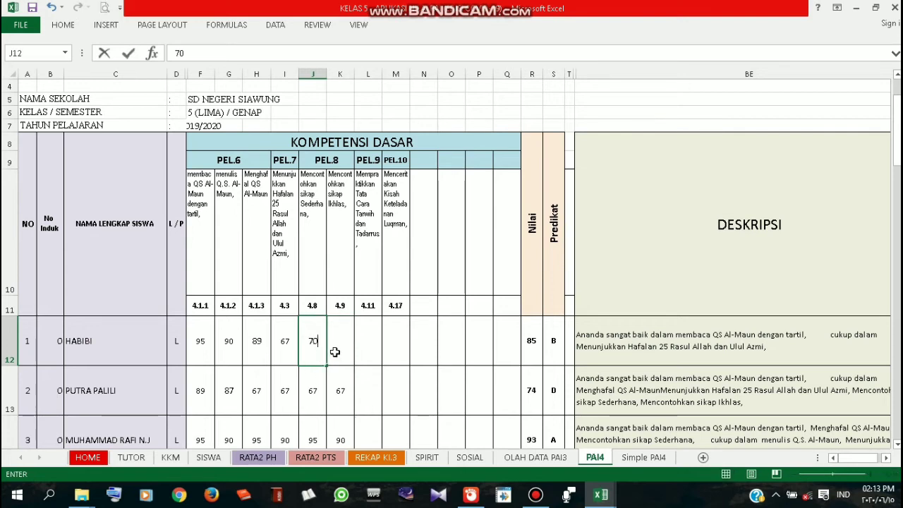
click(340, 351)
text(80)
click(358, 373)
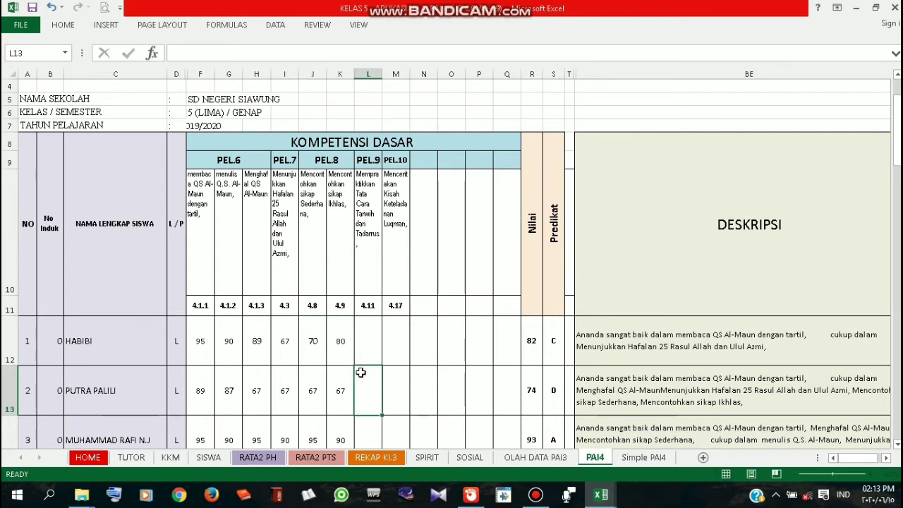
Select HABIBI's 4.3 score cell I12 on PAI4
scroll(331, 323, down, 2)
scroll(331, 324, down, 5)
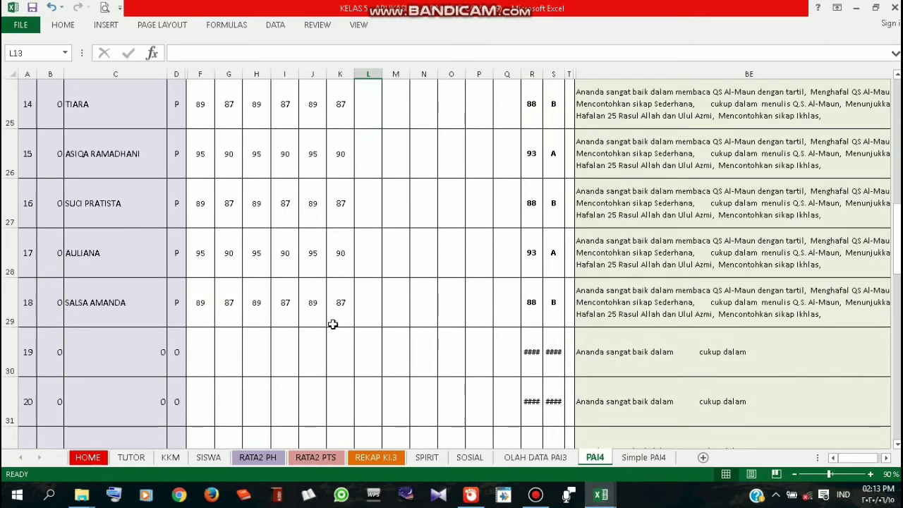
scroll(333, 324, up, 7)
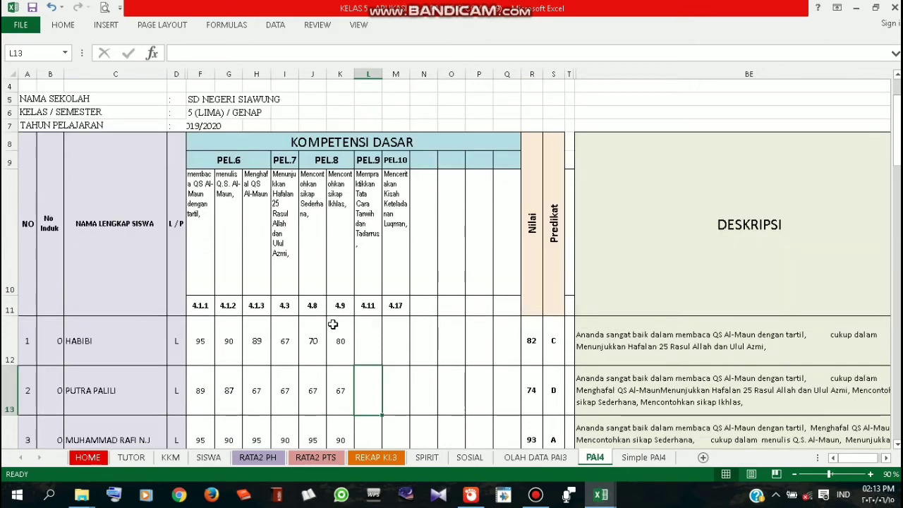
click(294, 344)
scroll(296, 345, down, 2)
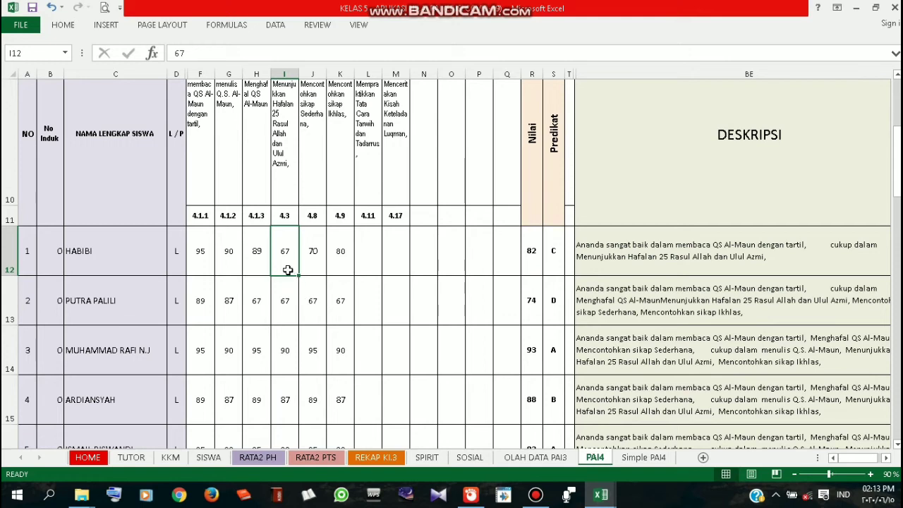
Select I12:I21 and delete the ten 4.3 scores, then review the recalculated grades
drag(288, 270, 295, 403)
key(Delete)
scroll(353, 365, up, 5)
click(351, 367)
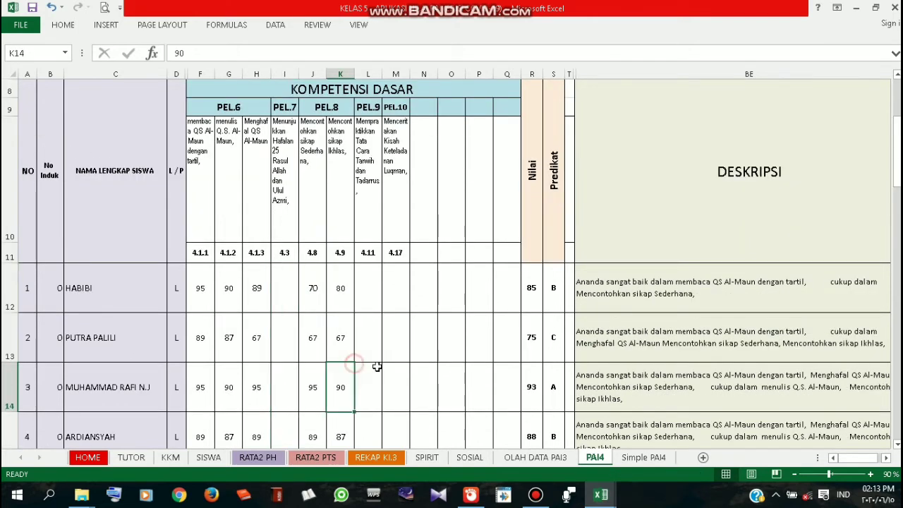
scroll(393, 353, down, 1)
scroll(393, 350, up, 1)
scroll(331, 328, up, 3)
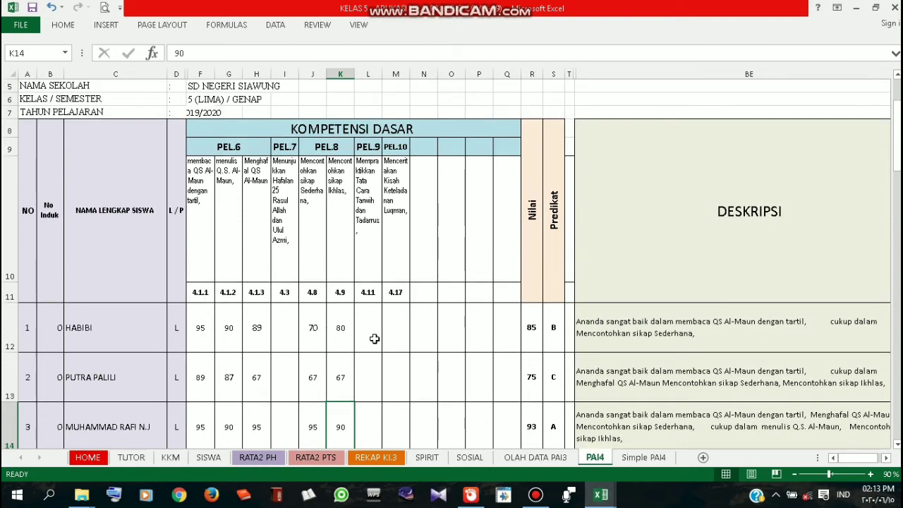
scroll(391, 378, down, 1)
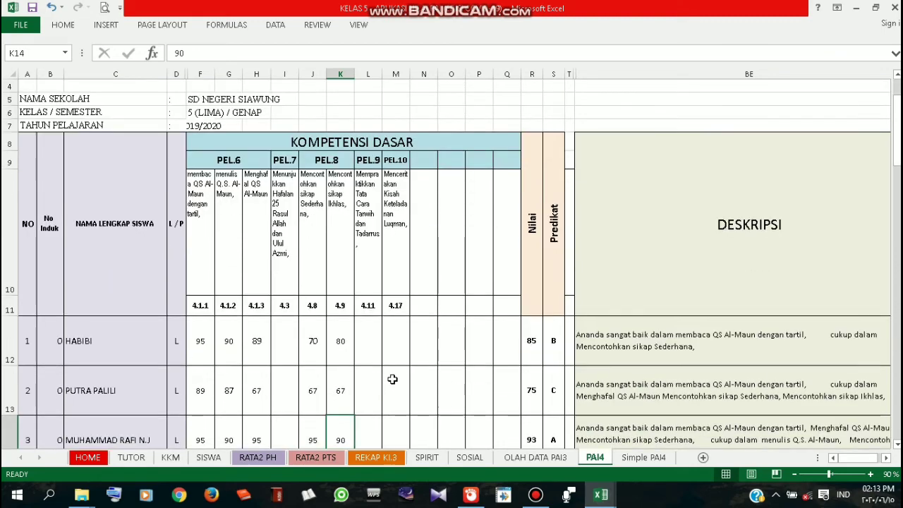
scroll(391, 379, down, 2)
scroll(392, 377, up, 3)
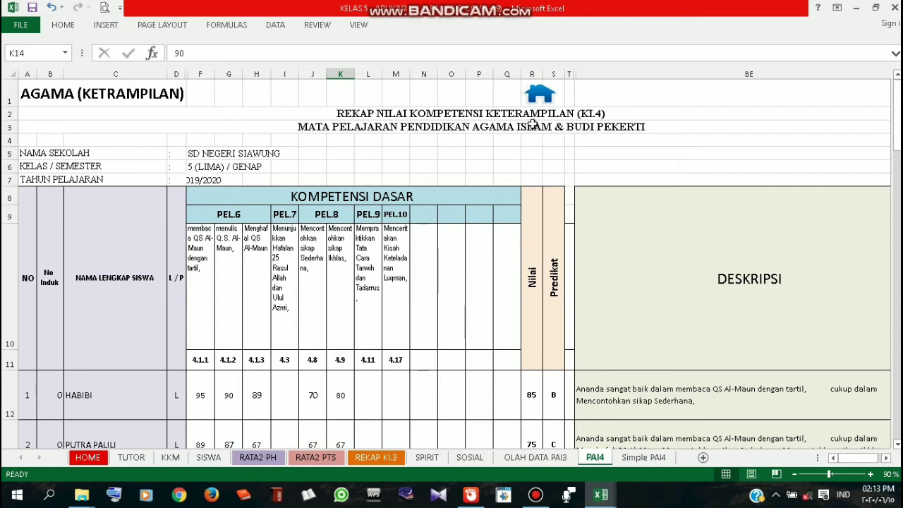
Go to HOME and open the 'REKAP KI.4 Lebih Simple' sheet to review updated grades
click(540, 93)
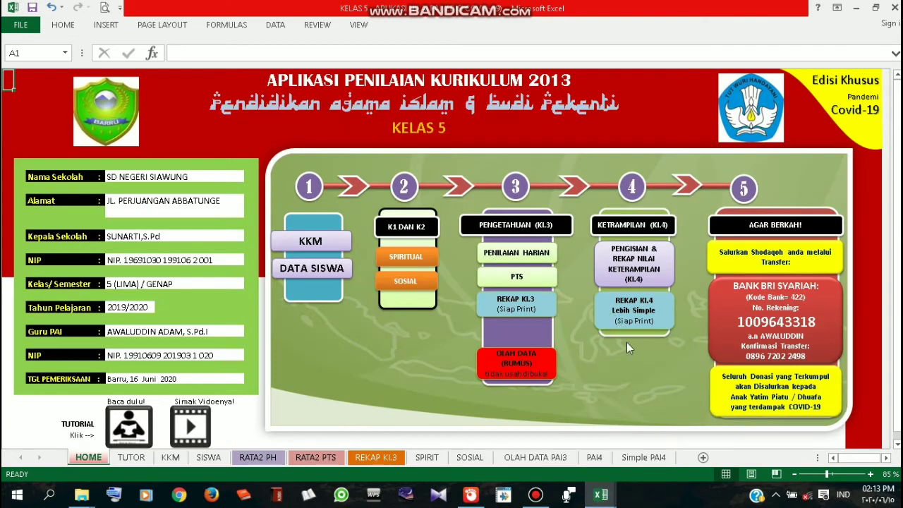
click(634, 316)
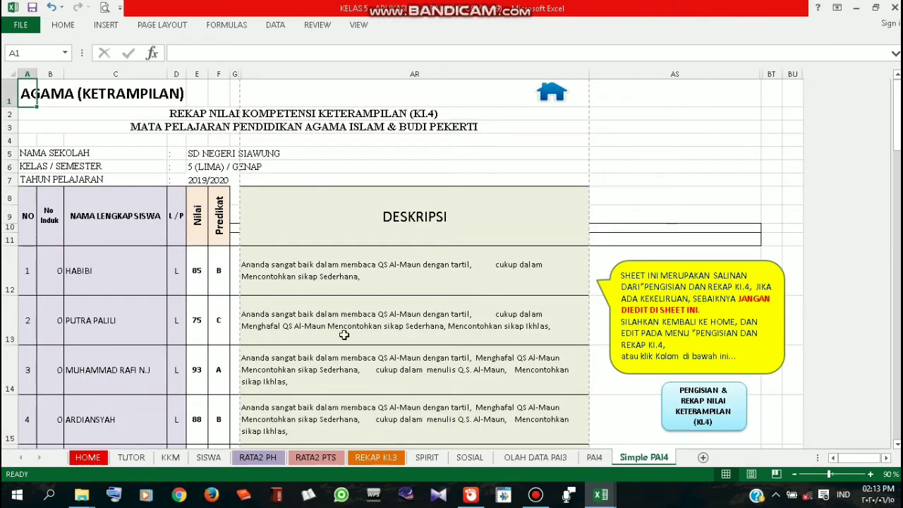
scroll(330, 349, down, 1)
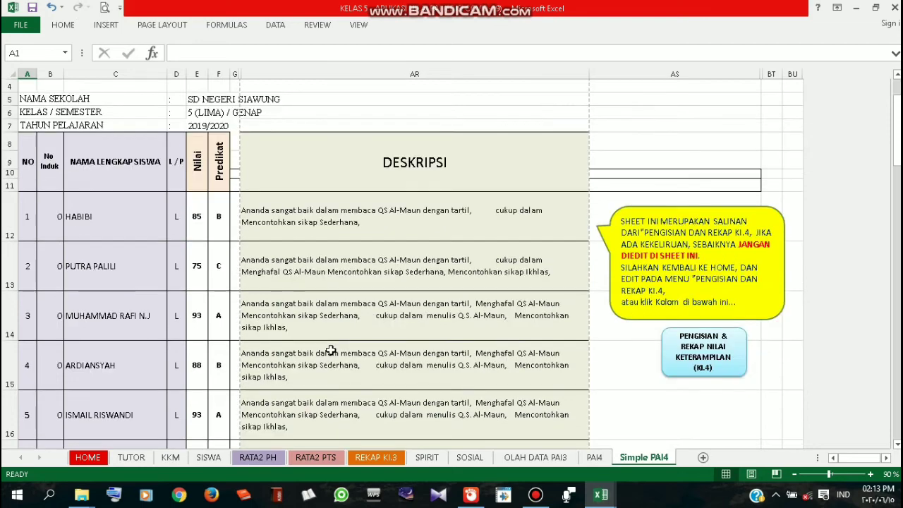
scroll(331, 350, down, 1)
scroll(330, 349, up, 2)
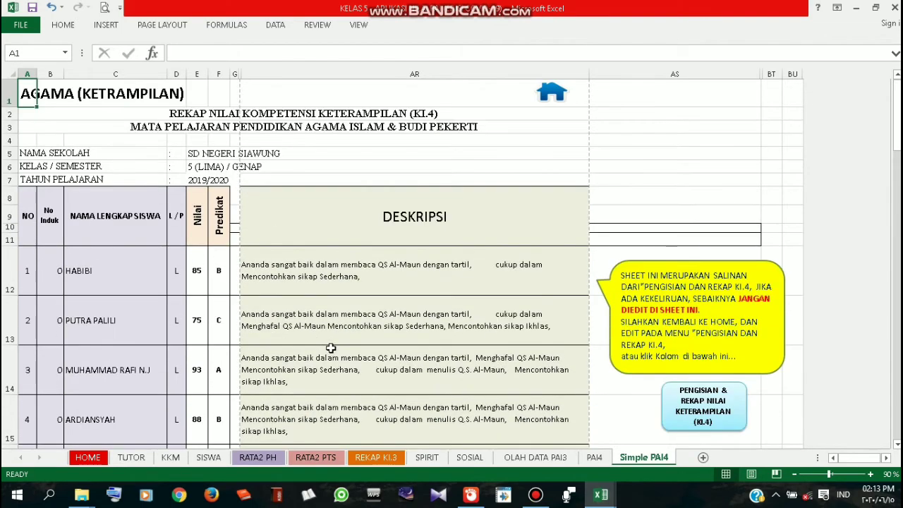
scroll(331, 348, down, 5)
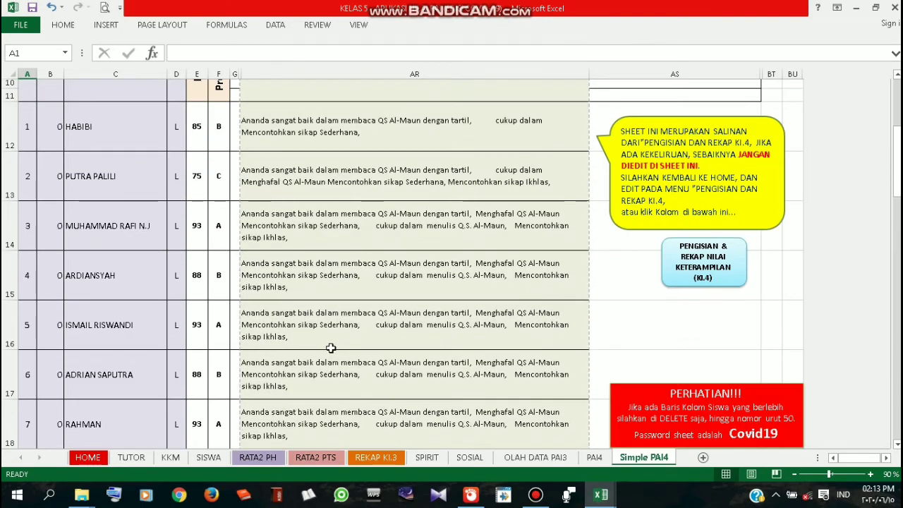
scroll(331, 347, up, 1)
scroll(331, 349, up, 2)
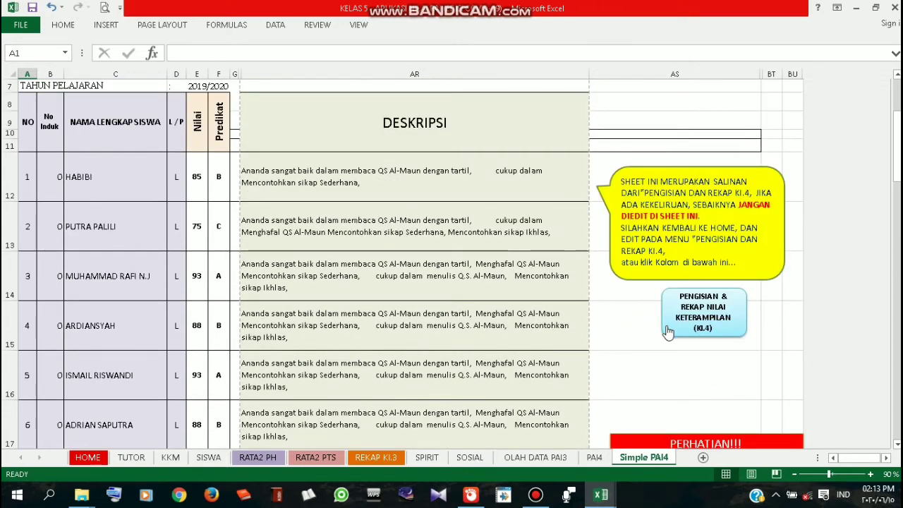
Check the scores on the PAI4 KI.4 entry sheet
click(721, 330)
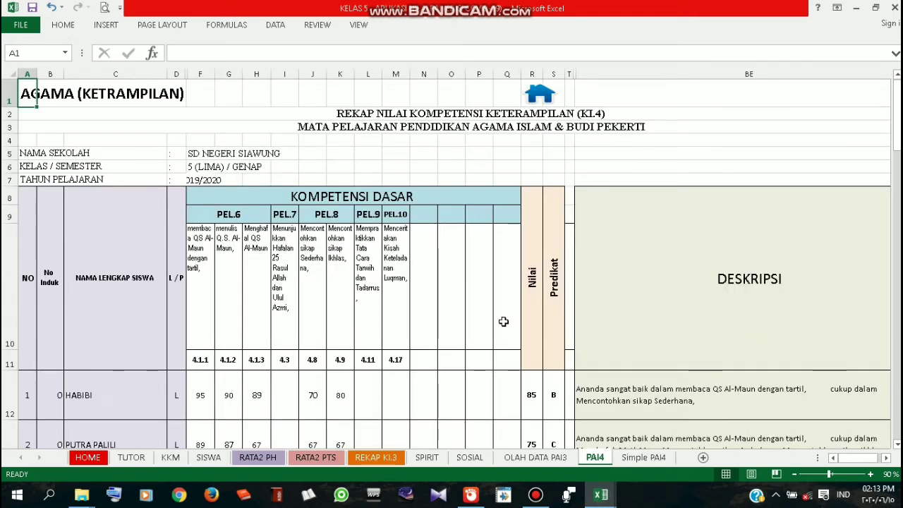
scroll(502, 319, down, 2)
scroll(503, 319, up, 2)
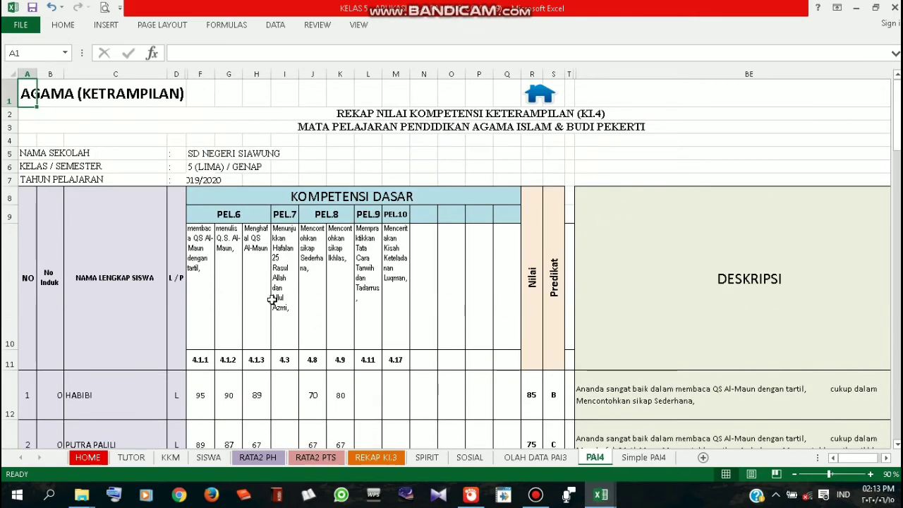
scroll(524, 291, down, 2)
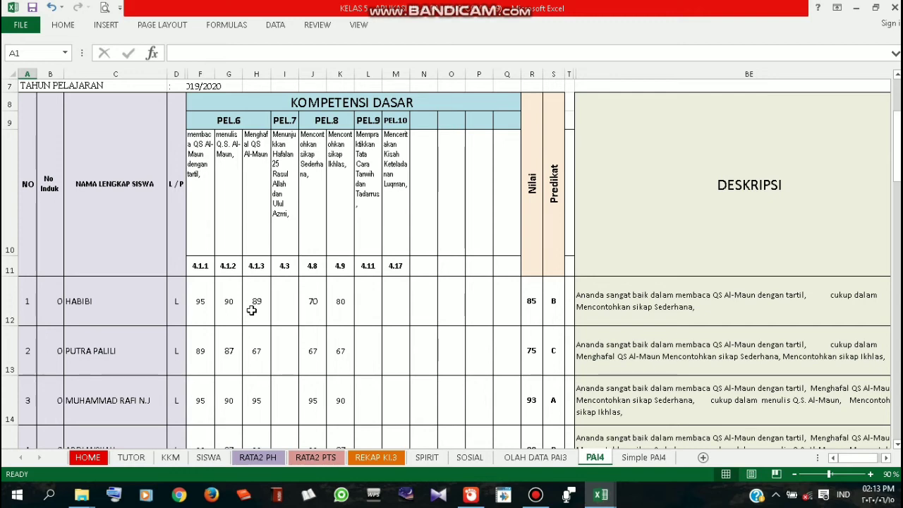
scroll(251, 311, up, 2)
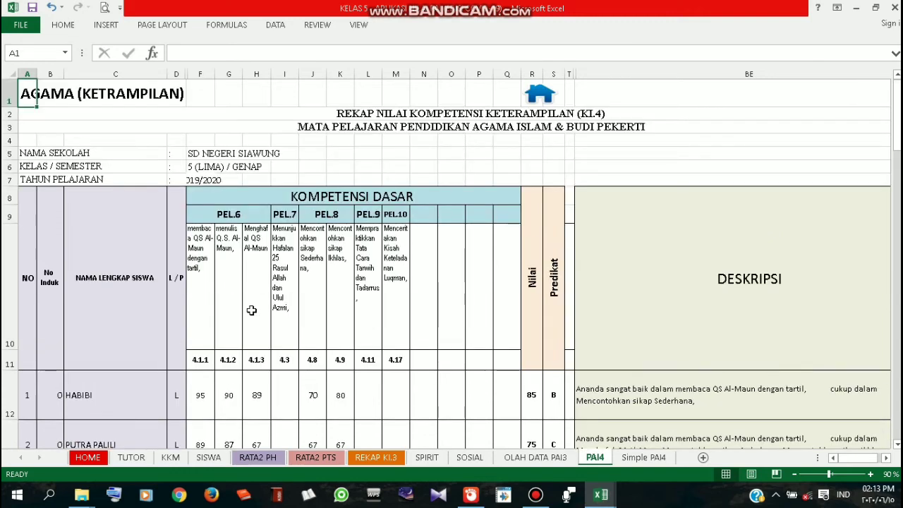
scroll(486, 366, down, 1)
scroll(557, 395, up, 1)
Return through HOME to the Simple PAI4 recap sheet
click(540, 97)
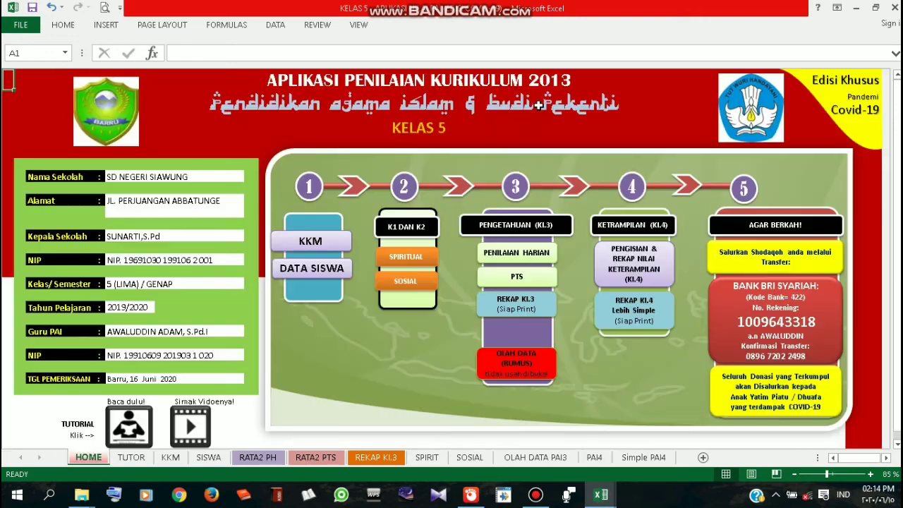
click(650, 322)
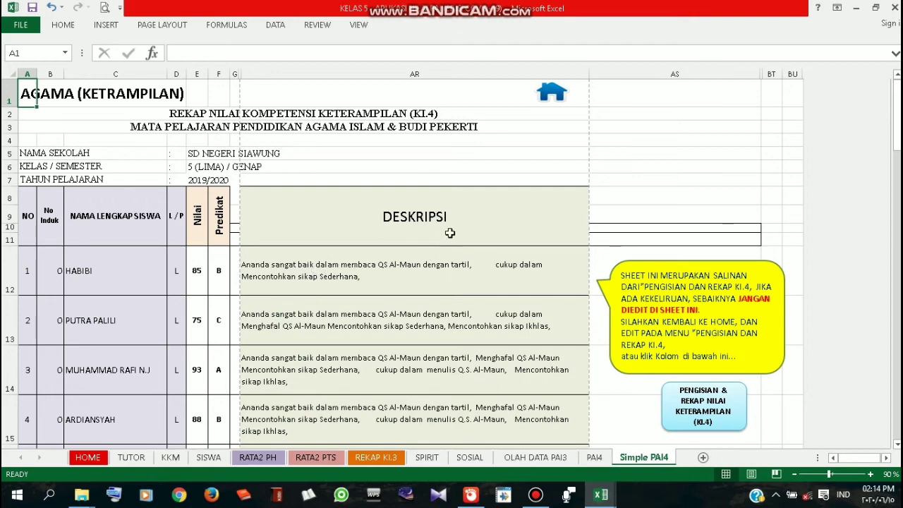
scroll(449, 233, down, 10)
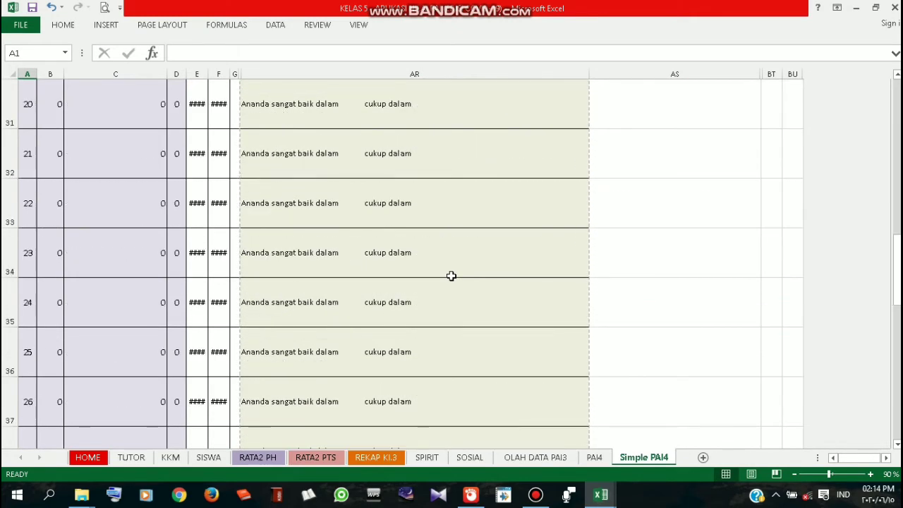
scroll(451, 275, up, 6)
scroll(451, 276, down, 3)
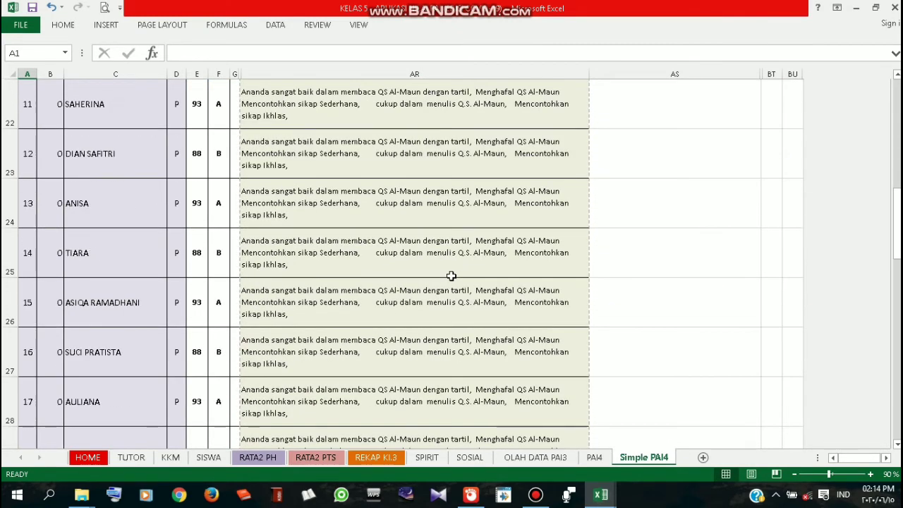
scroll(450, 276, down, 2)
scroll(451, 276, up, 2)
scroll(451, 276, down, 2)
Select the empty student rows starting at row 30 using the row headers
click(111, 208)
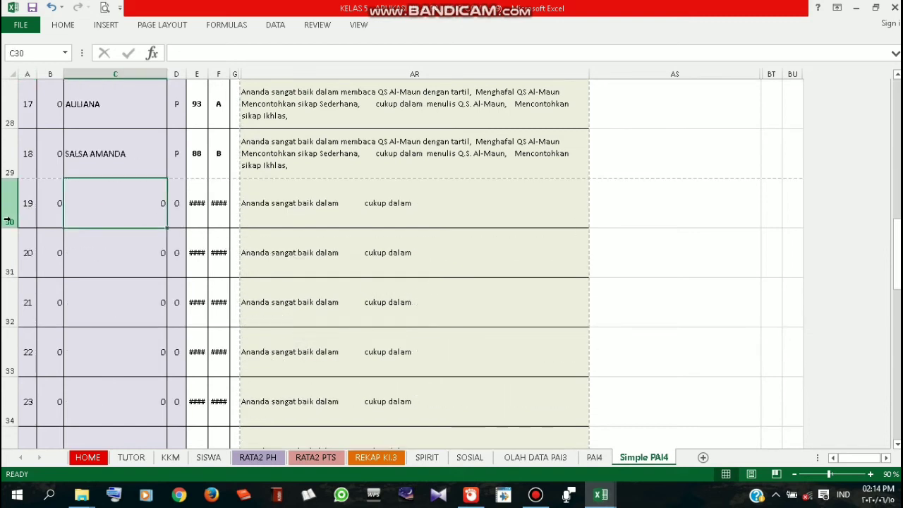
scroll(410, 302, up, 4)
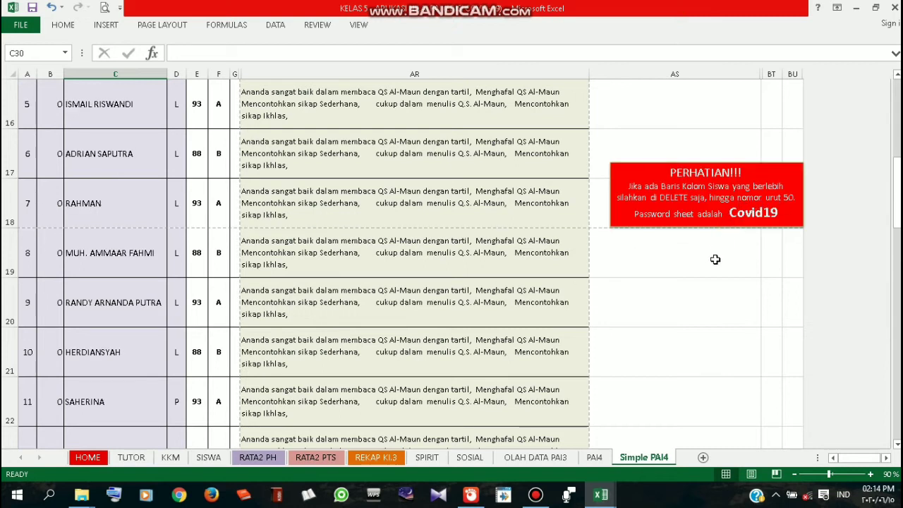
scroll(704, 303, down, 5)
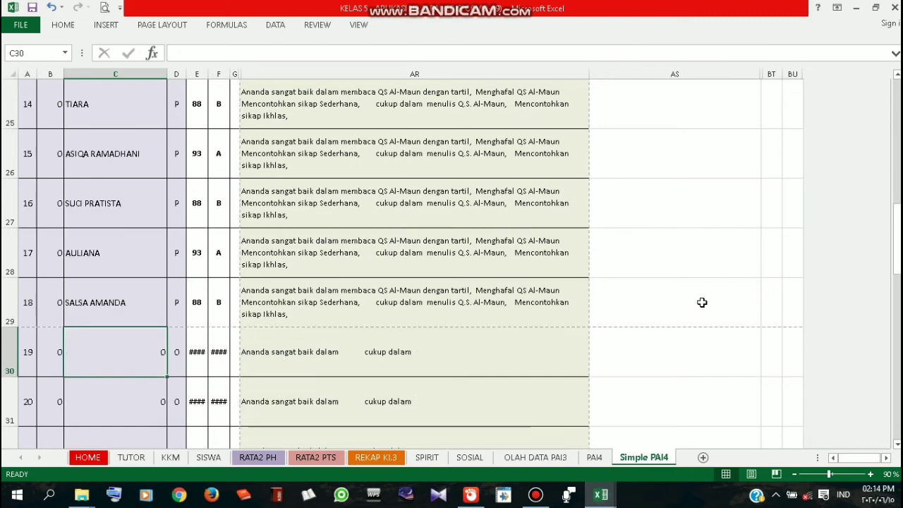
scroll(256, 250, up, 1)
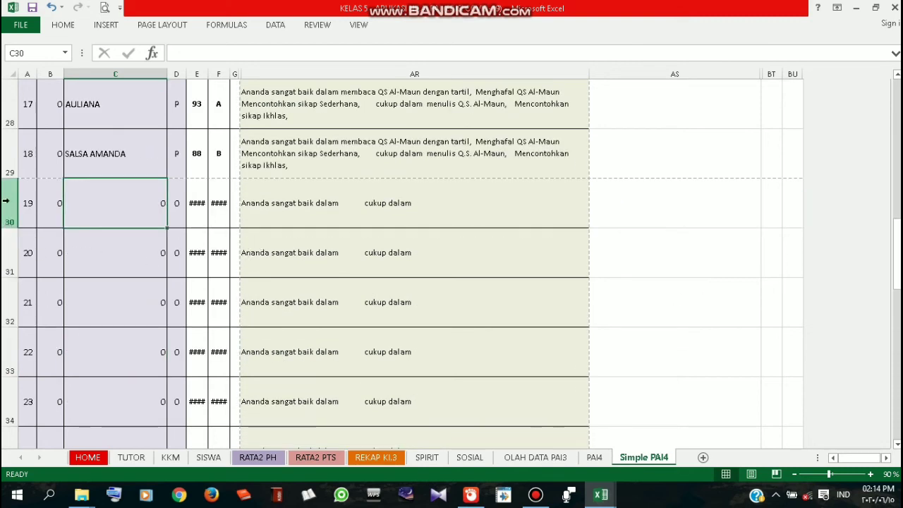
drag(8, 204, 9, 312)
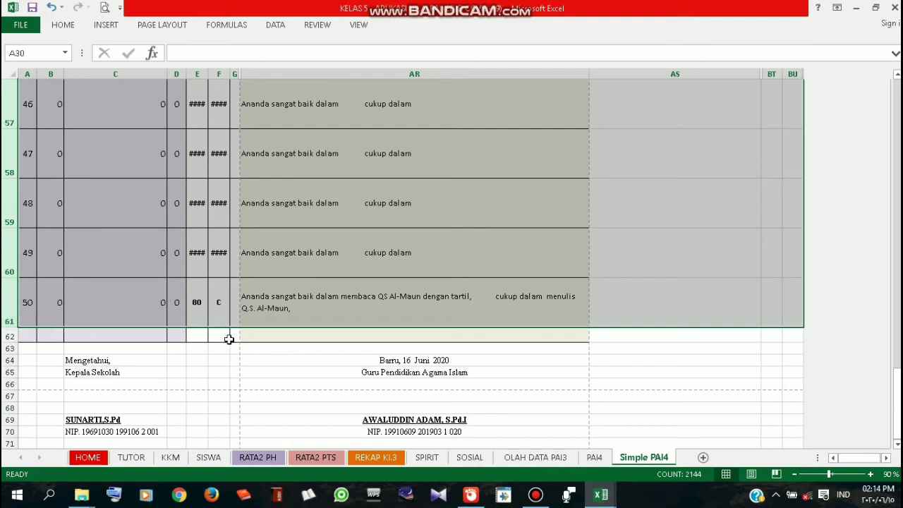
Find row Delete unavailable, then look for Unprotect Sheet on the Simple PAI4 tab
right_click(13, 303)
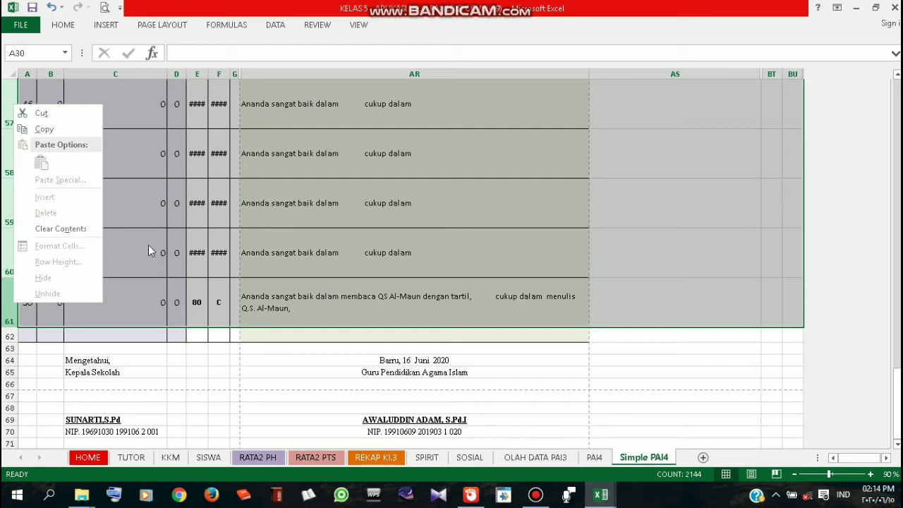
click(641, 459)
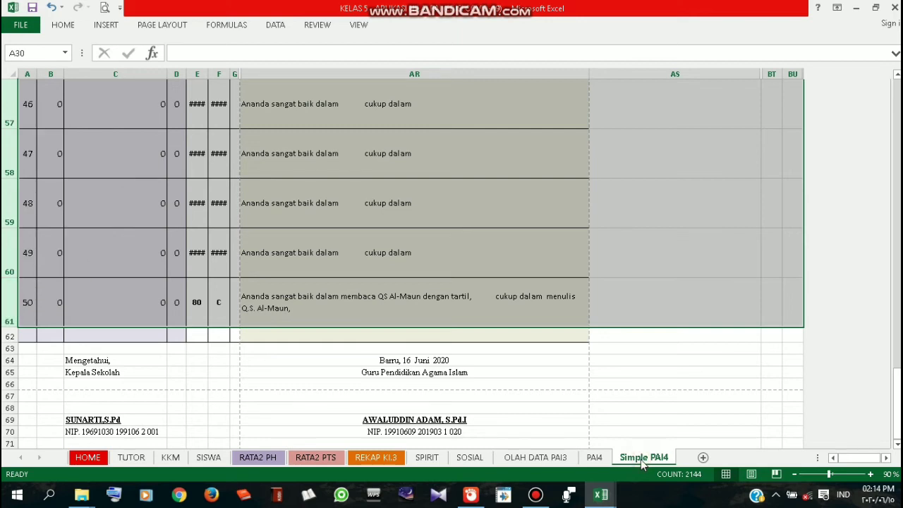
right_click(653, 460)
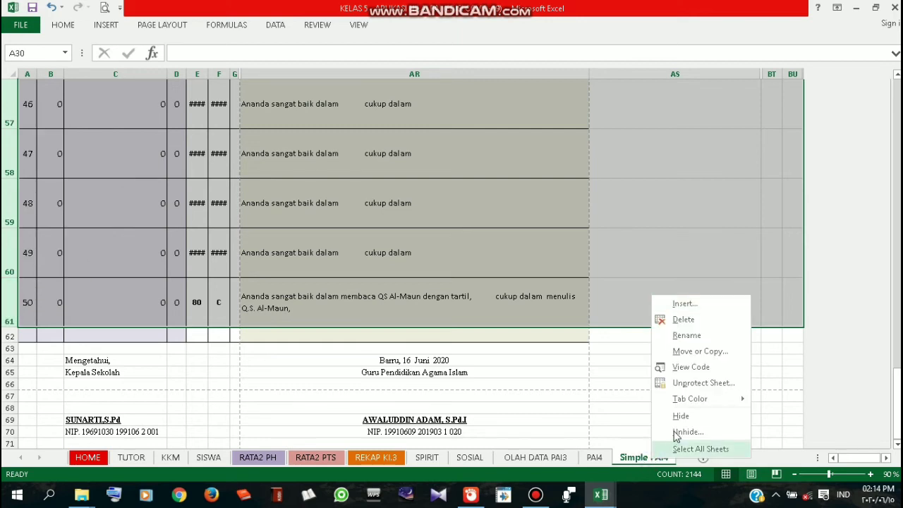
mouse_move(698, 395)
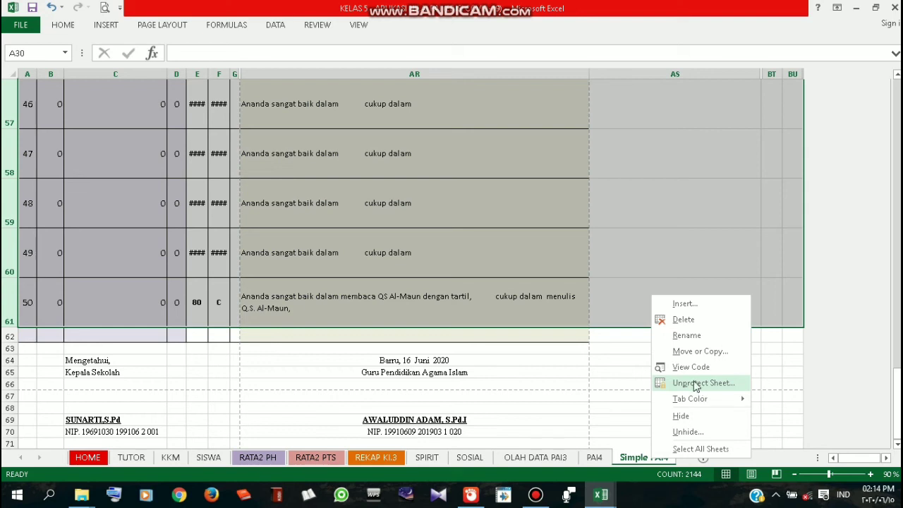
click(32, 26)
Unprotect Simple PAI4 from File > Info with the sheet password and return to it
click(32, 26)
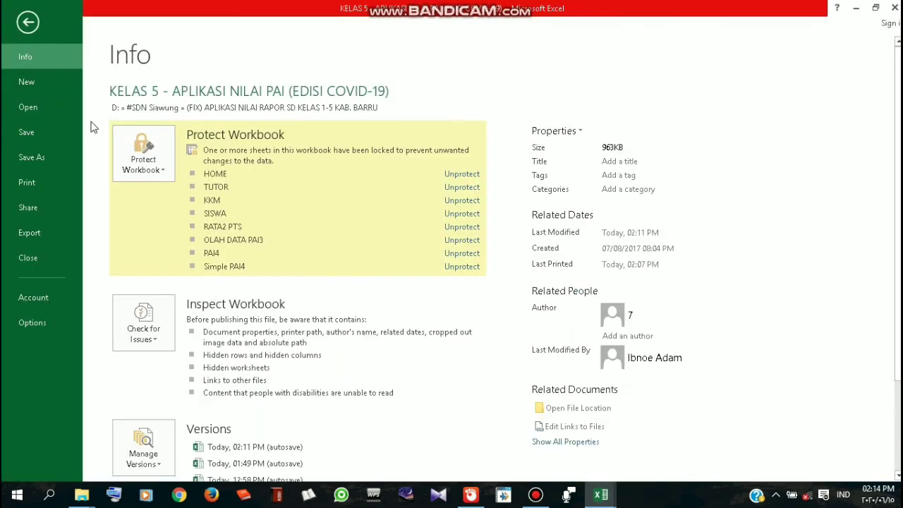
click(462, 270)
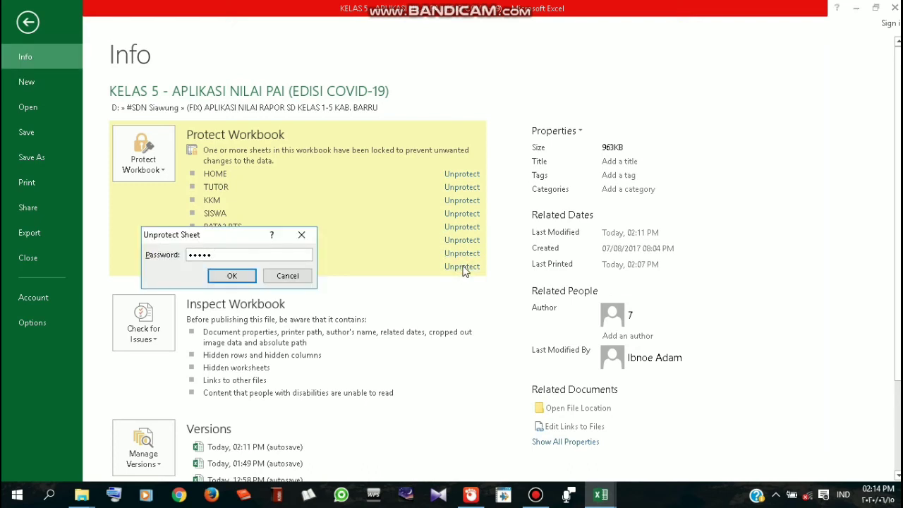
click(232, 275)
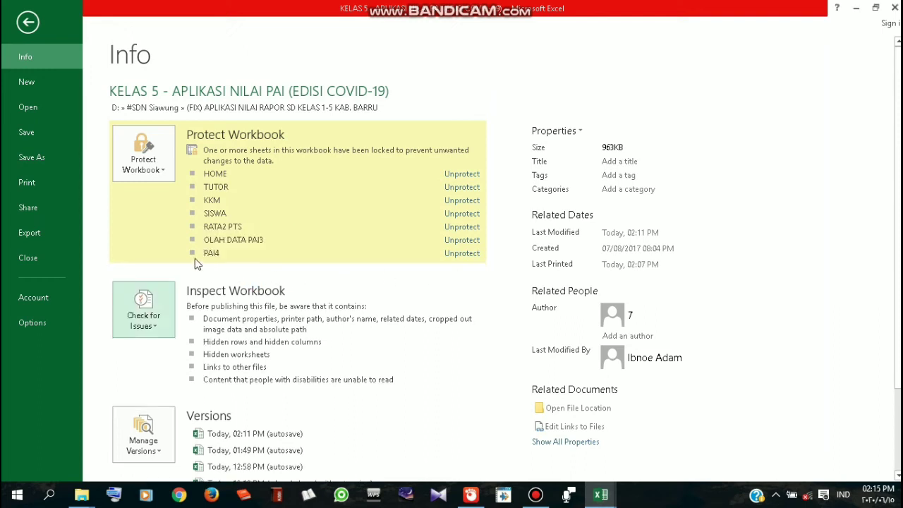
click(28, 22)
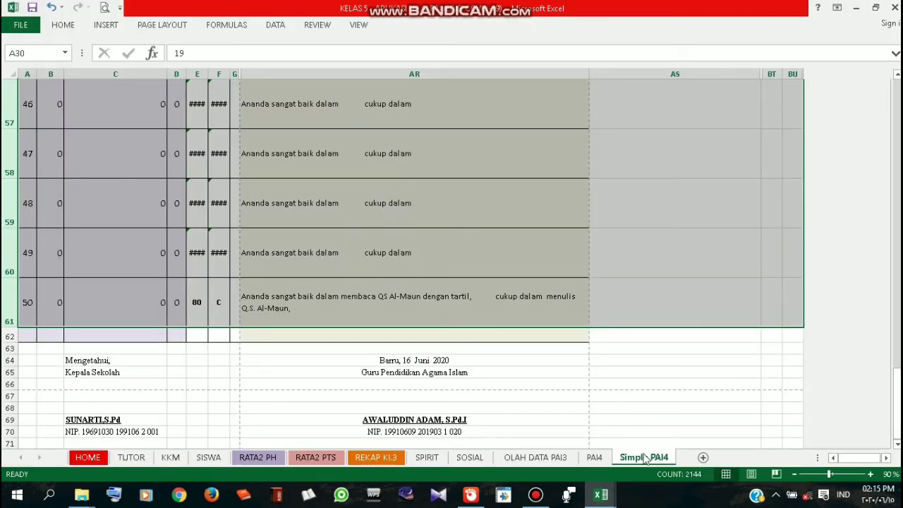
Delete the empty student rows, then select the report down to the signature rows
right_click(10, 188)
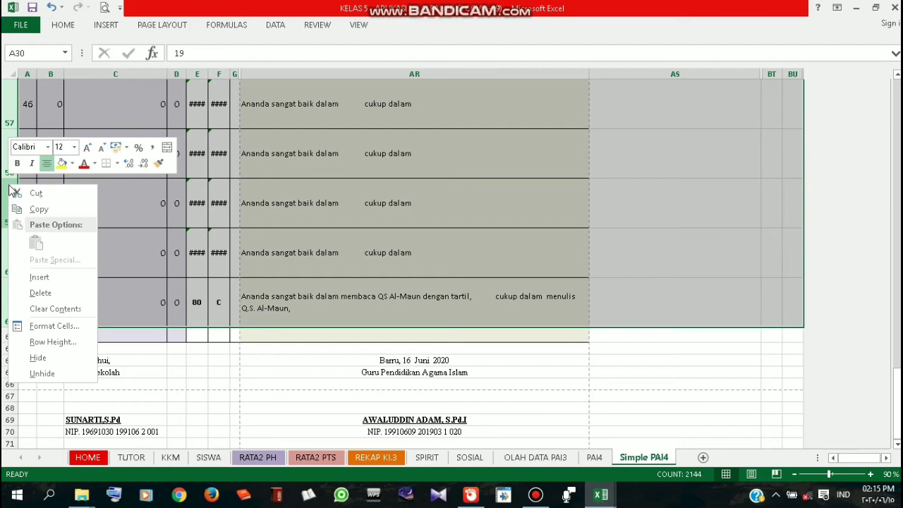
click(41, 292)
scroll(505, 258, up, 2)
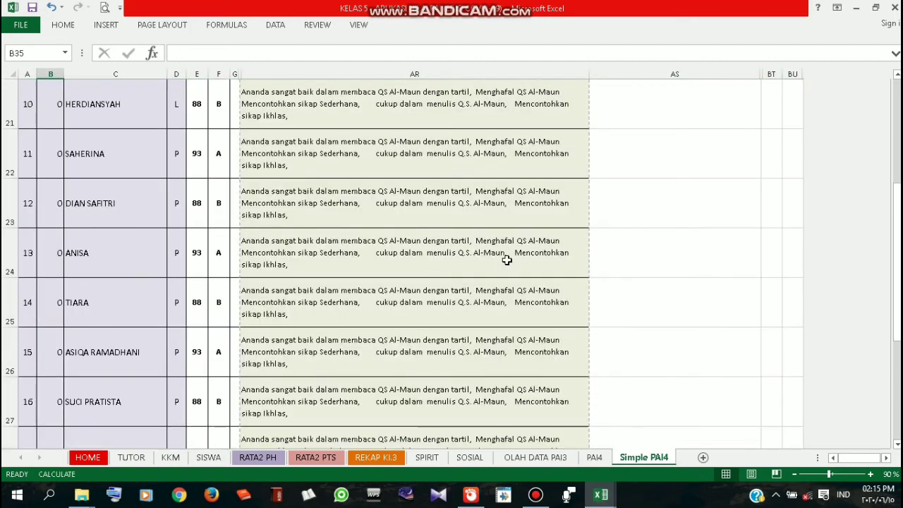
scroll(505, 258, down, 2)
scroll(506, 258, up, 5)
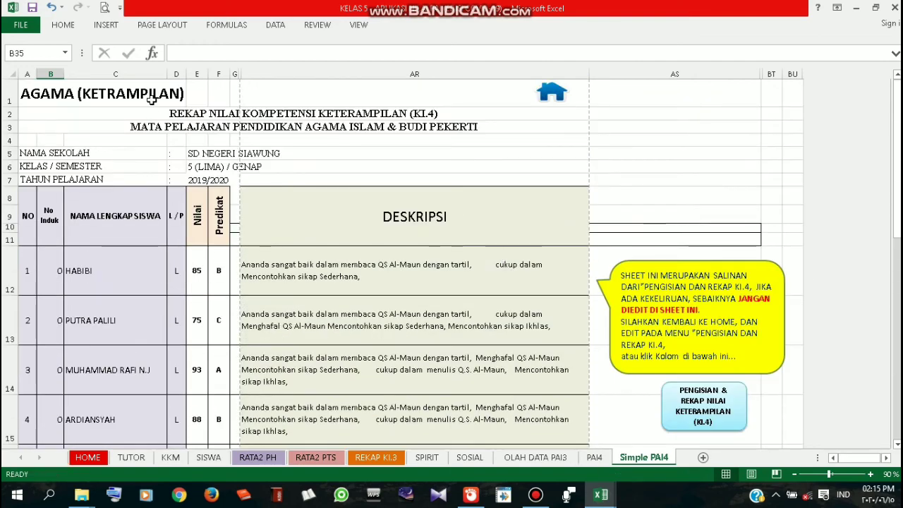
mouse_move(144, 93)
mouse_down()
mouse_move(397, 116)
mouse_move(398, 468)
mouse_move(458, 269)
mouse_move(457, 238)
mouse_up()
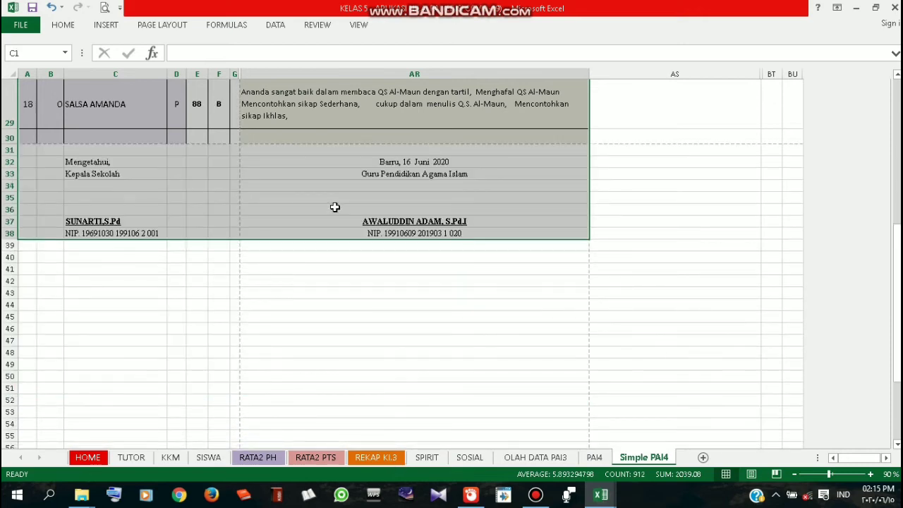
key(ctrl+p)
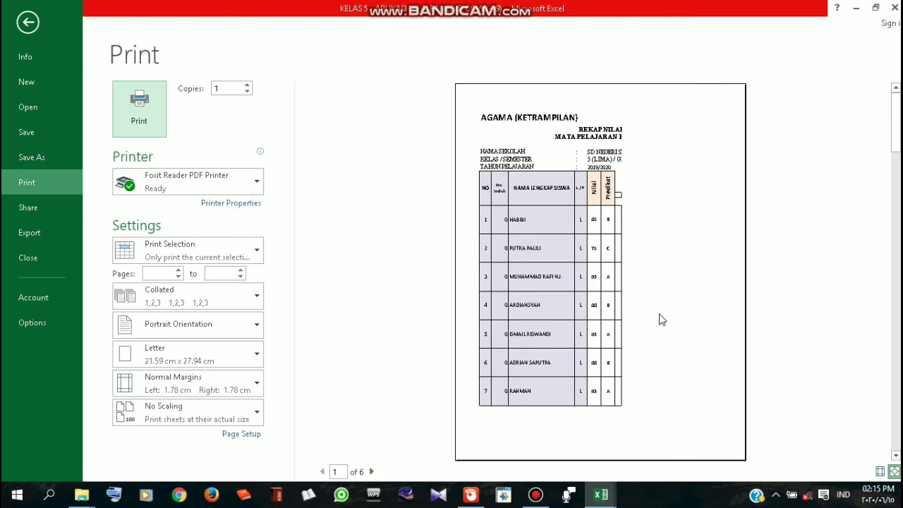
Print the selection with Fit All Columns on One Page, checking both preview pages
click(626, 175)
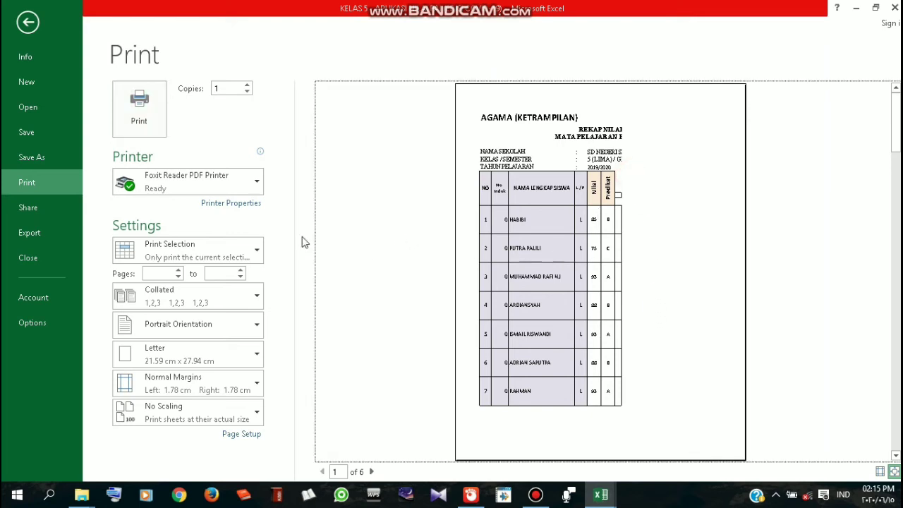
click(218, 257)
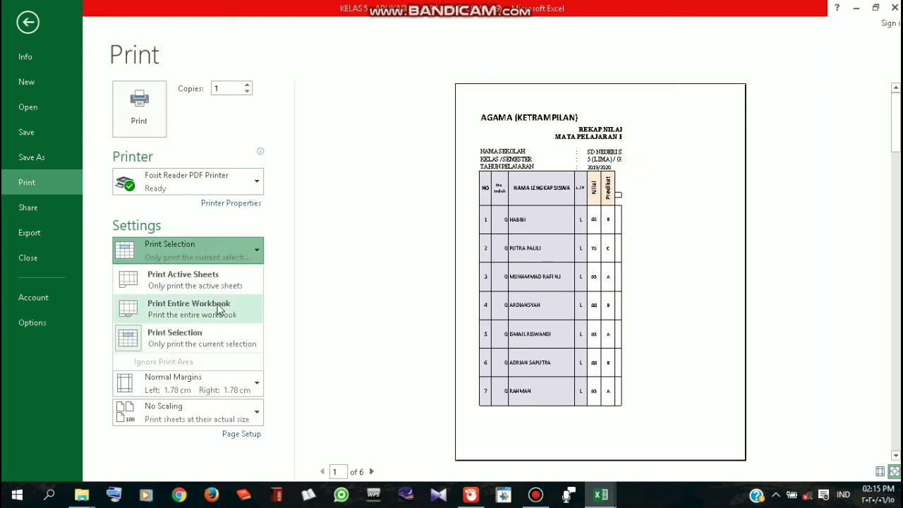
click(222, 335)
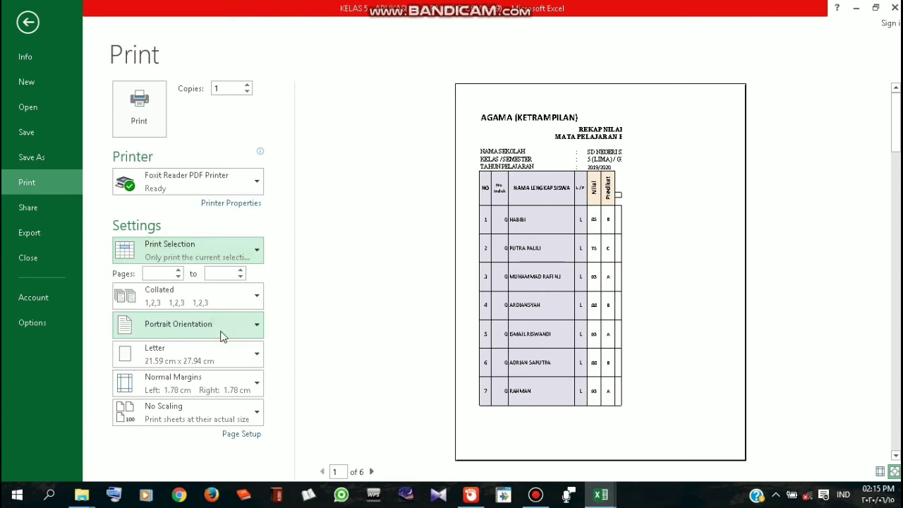
click(207, 418)
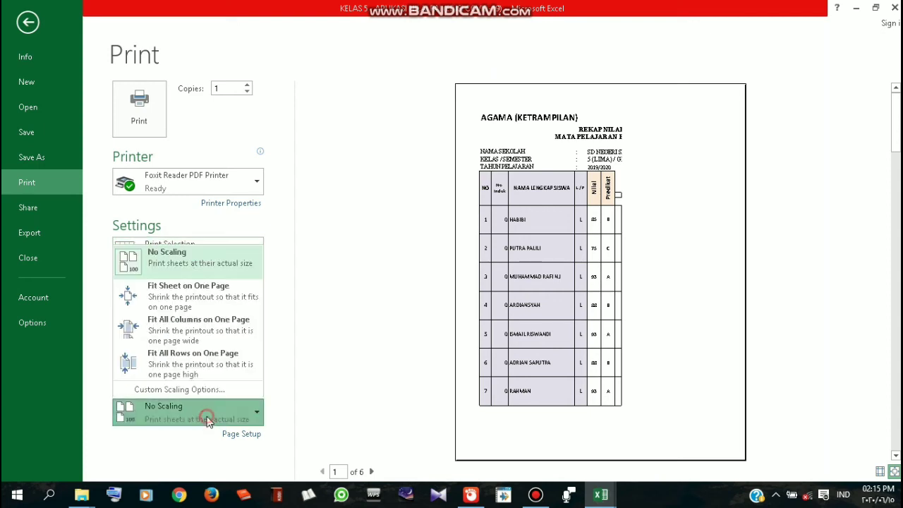
click(214, 295)
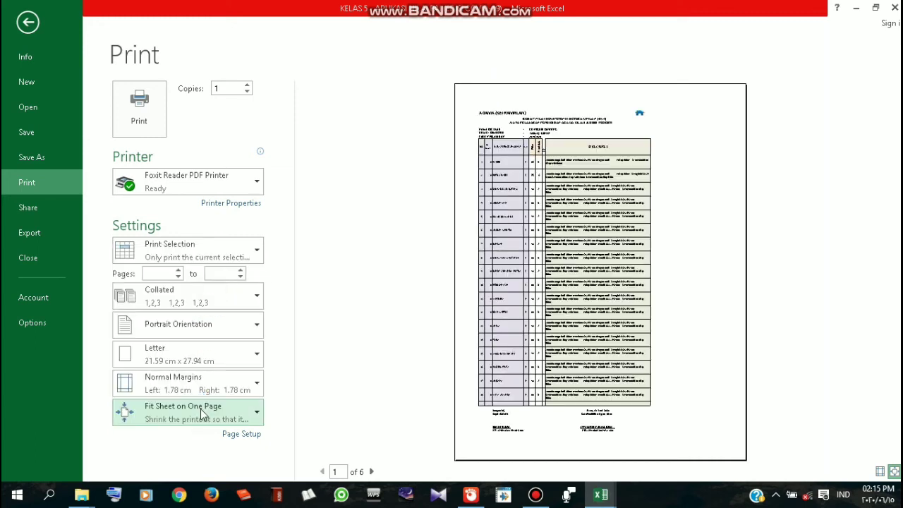
click(200, 409)
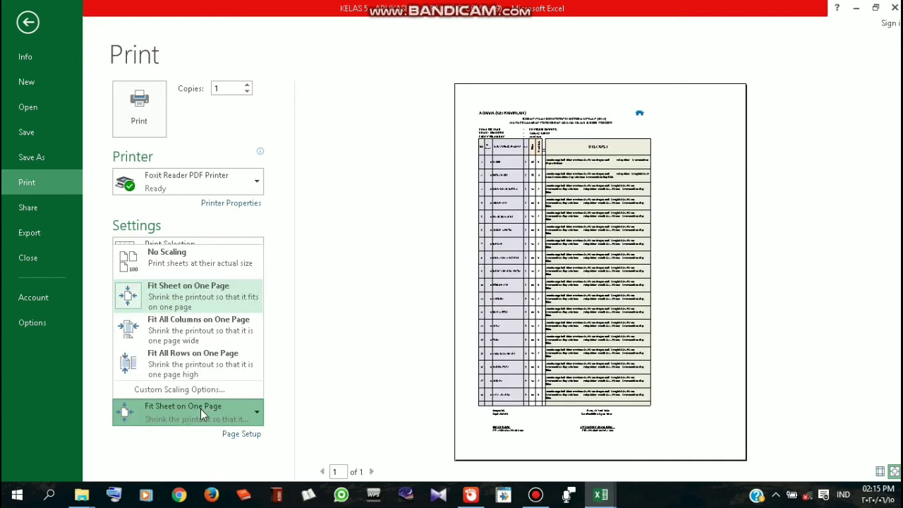
click(210, 328)
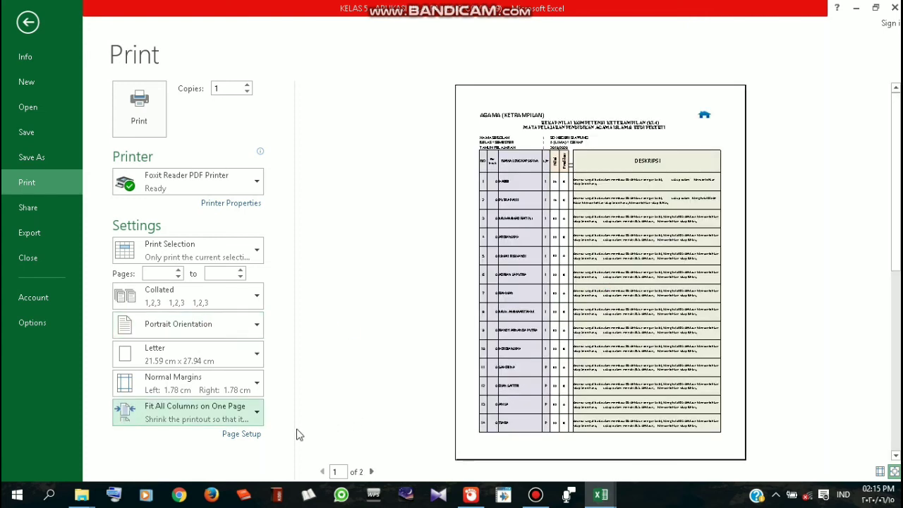
click(372, 471)
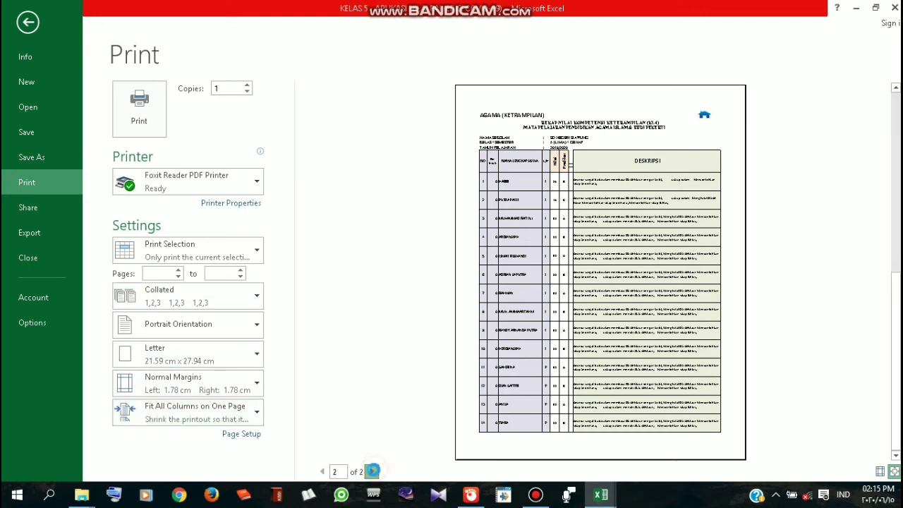
click(321, 472)
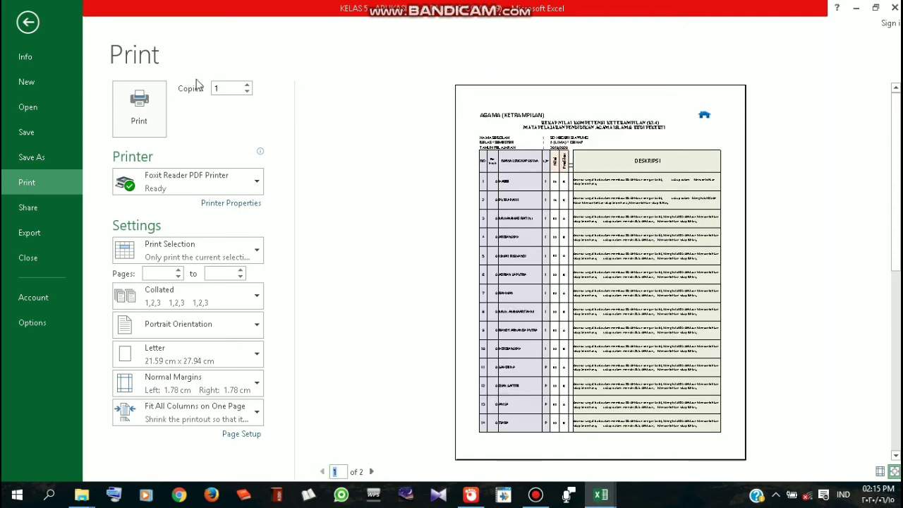
key(Escape)
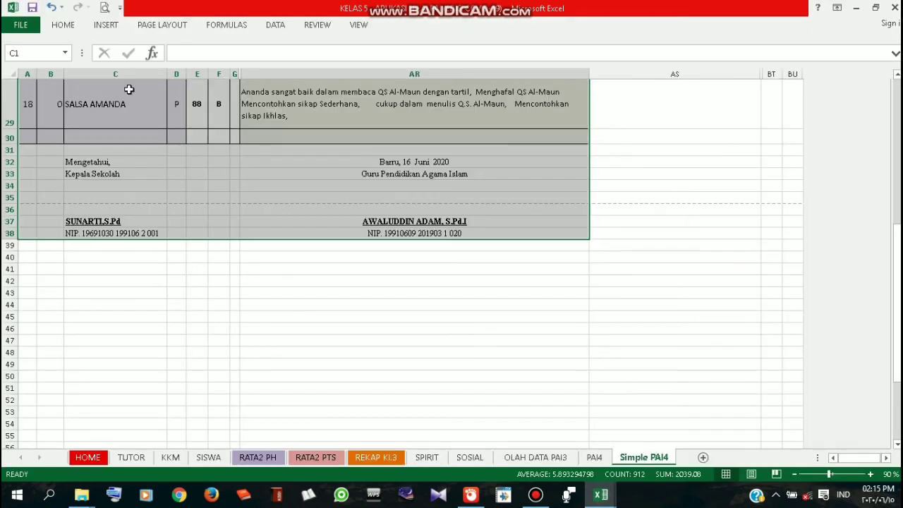
Follow HOME's OLAH DATA link, dismiss the 'Reference is not valid' error, and retry
scroll(483, 335, up, 7)
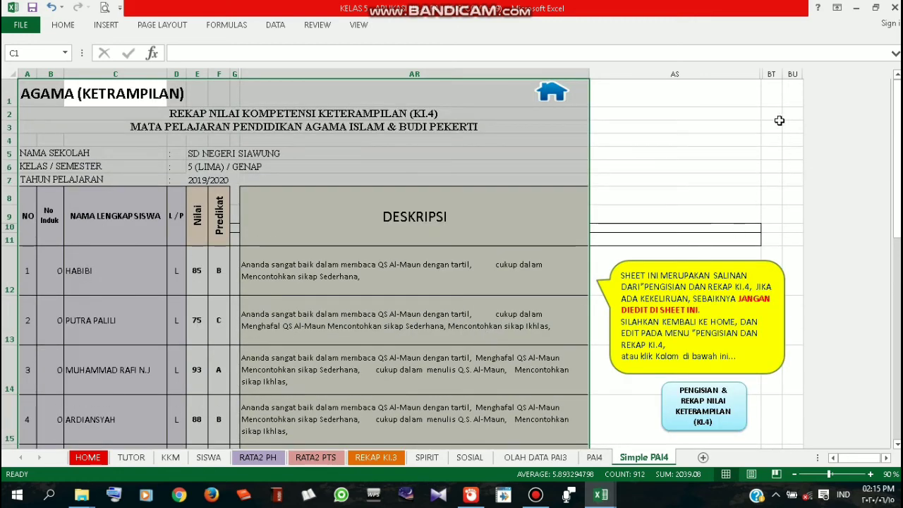
click(552, 90)
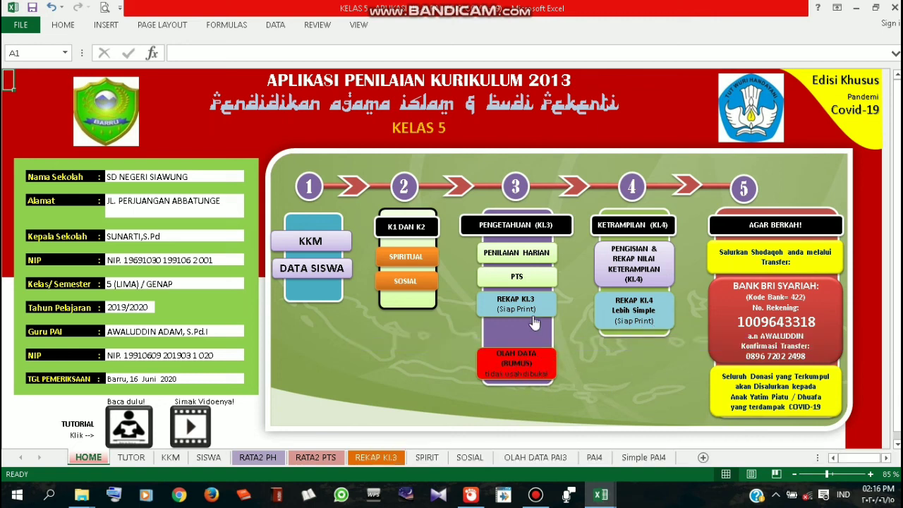
click(543, 372)
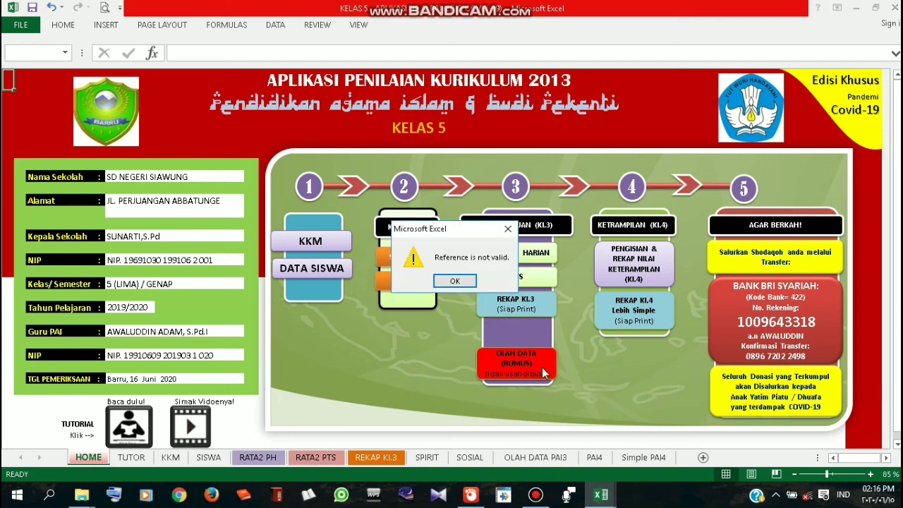
click(454, 281)
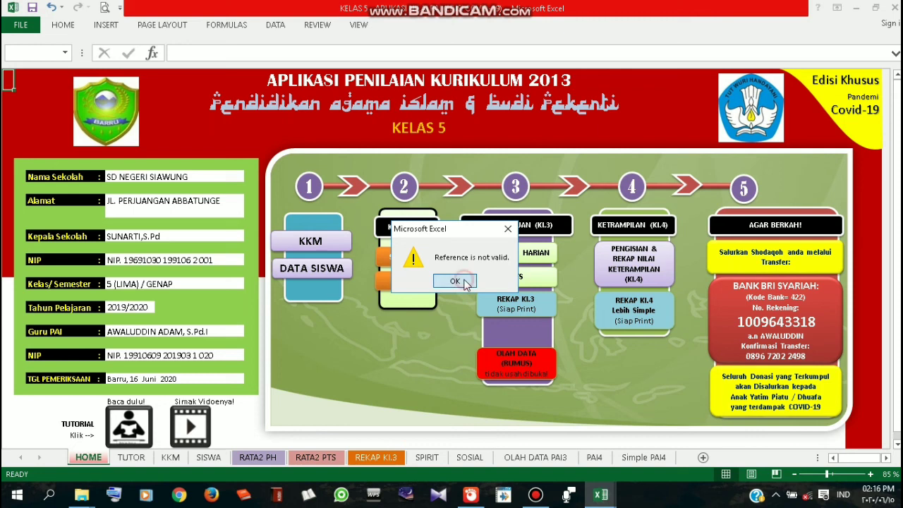
click(555, 387)
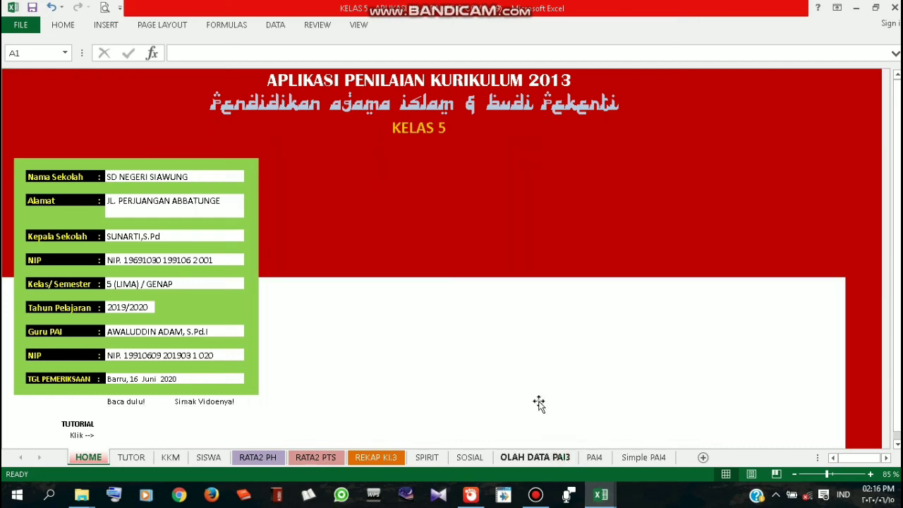
Leave OLAH DATA PAI3 via the File page and return to the HOME dashboard
scroll(512, 336, down, 2)
scroll(512, 329, up, 2)
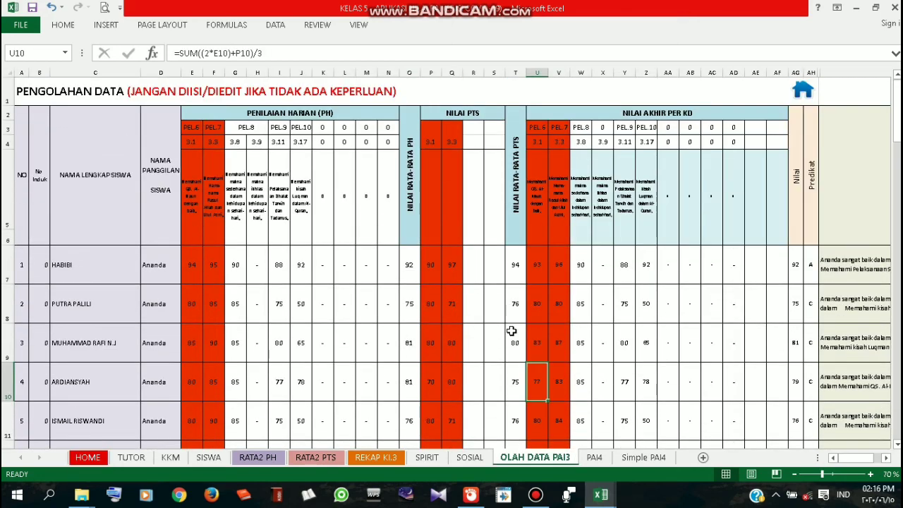
click(31, 30)
click(31, 26)
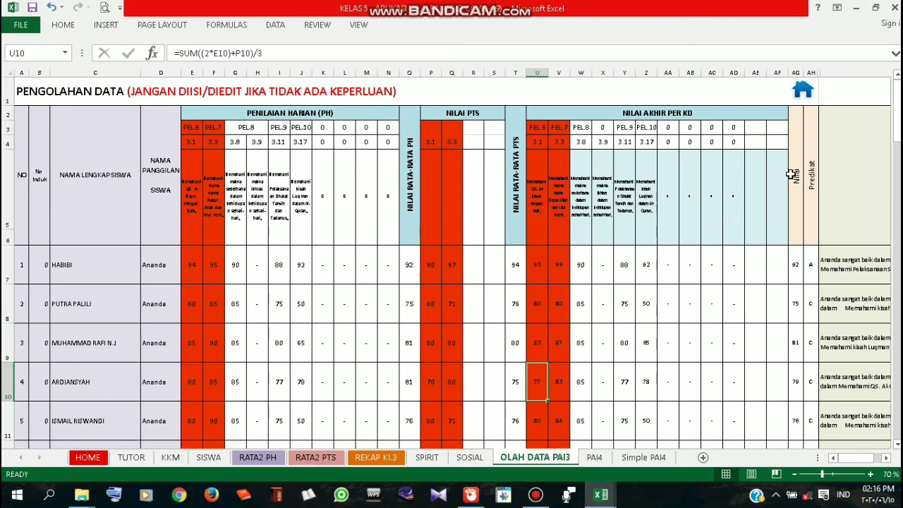
click(802, 90)
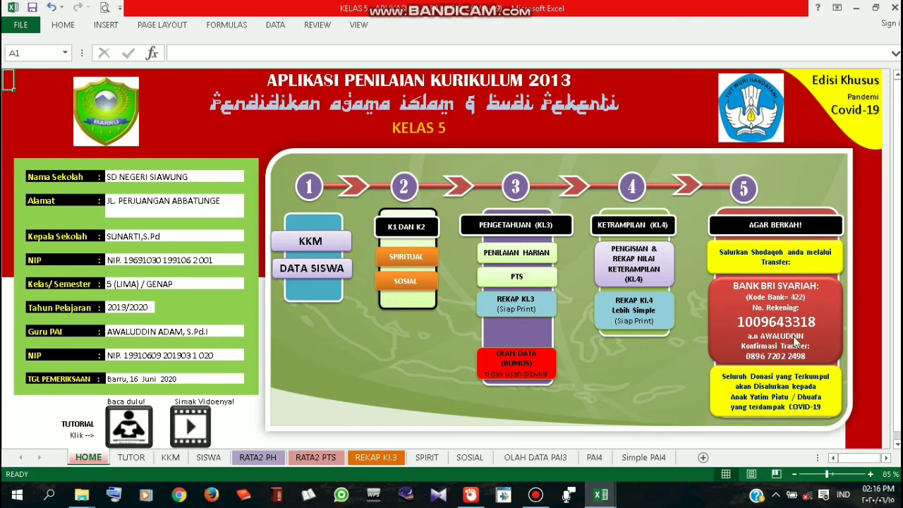
click(863, 399)
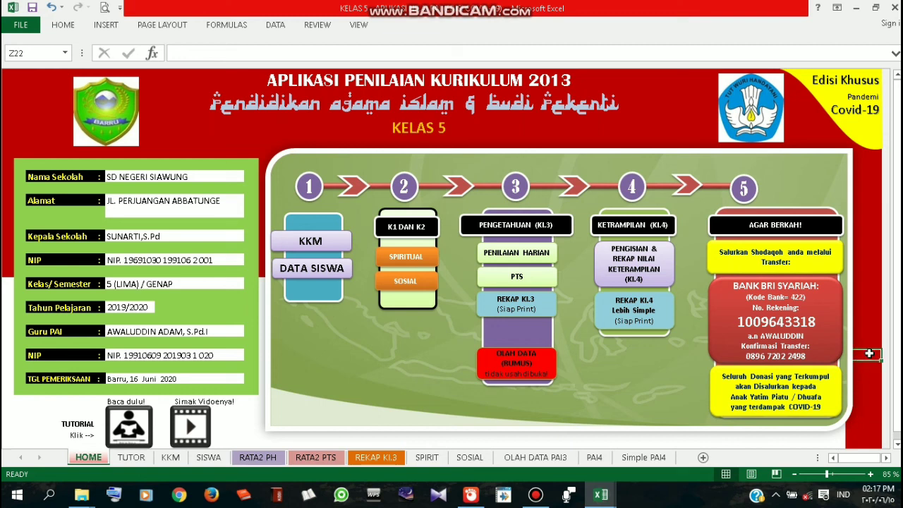
click(867, 353)
scroll(451, 361, down, 2)
scroll(584, 359, up, 1)
scroll(733, 369, down, 1)
click(538, 495)
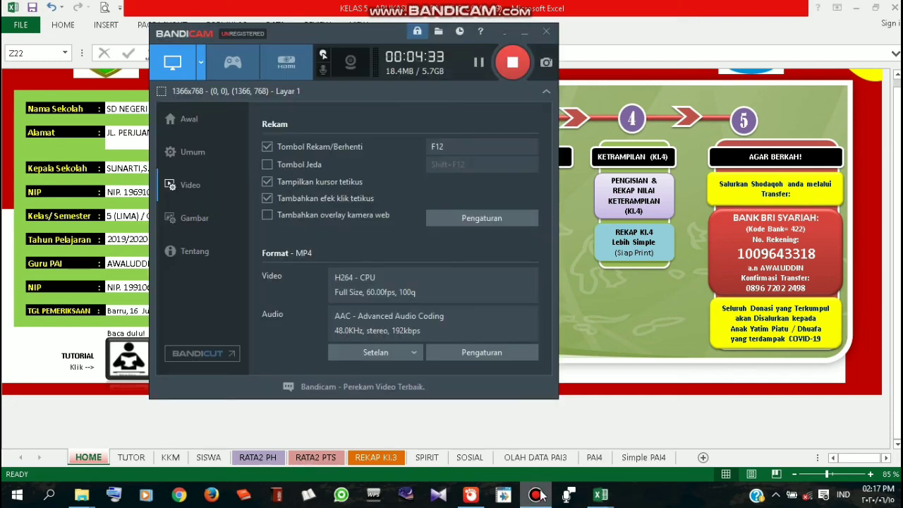